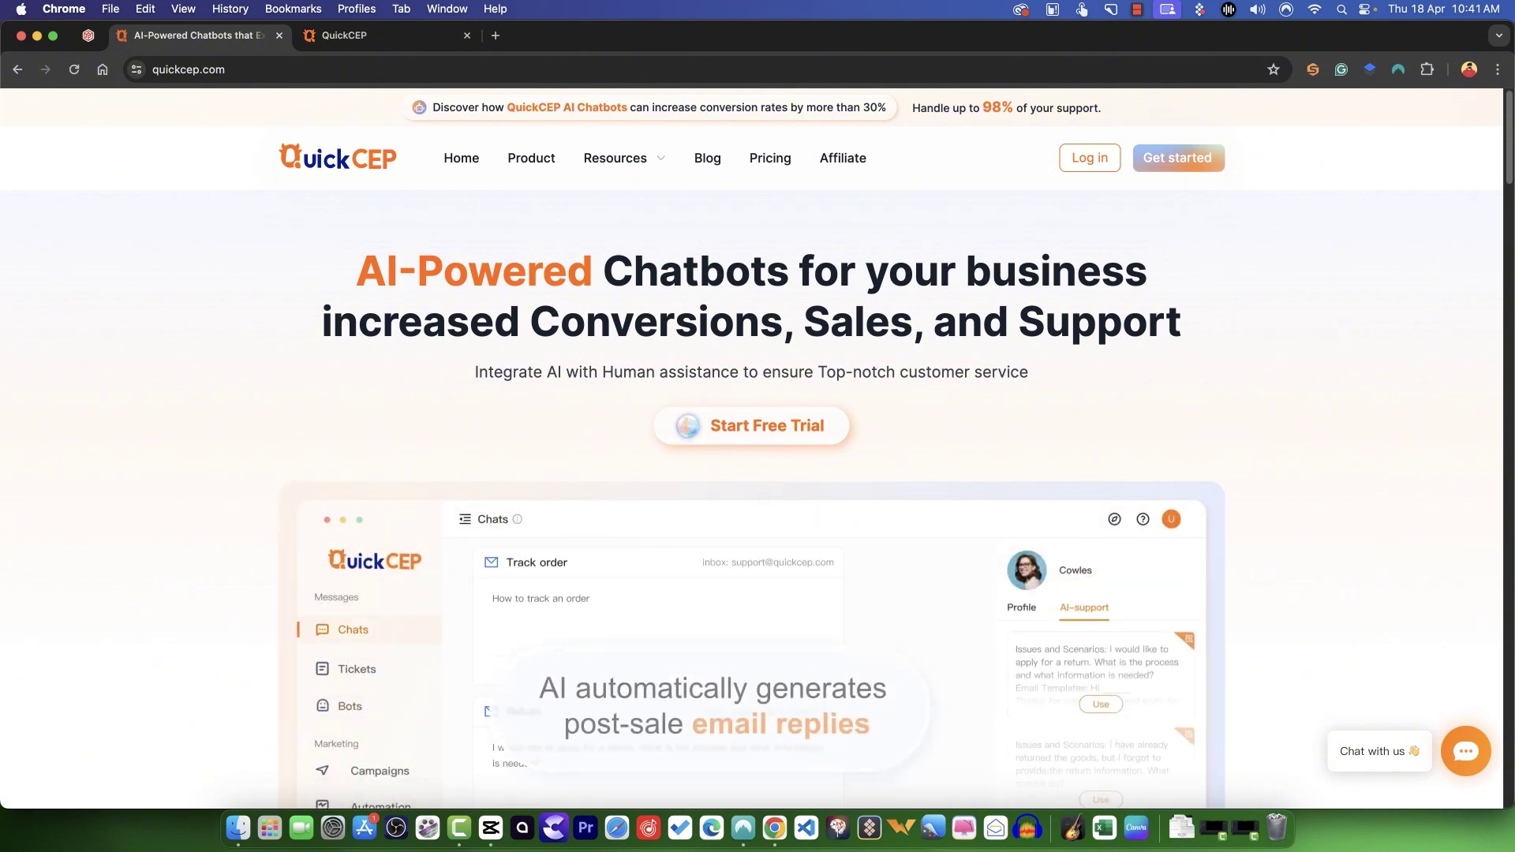
Examine the QuickCEP homepage sections on AI chatbots, the AI Email Copilot, results analytics, chatbot training methods and Shopify reviews
scroll(757, 473, down, 3)
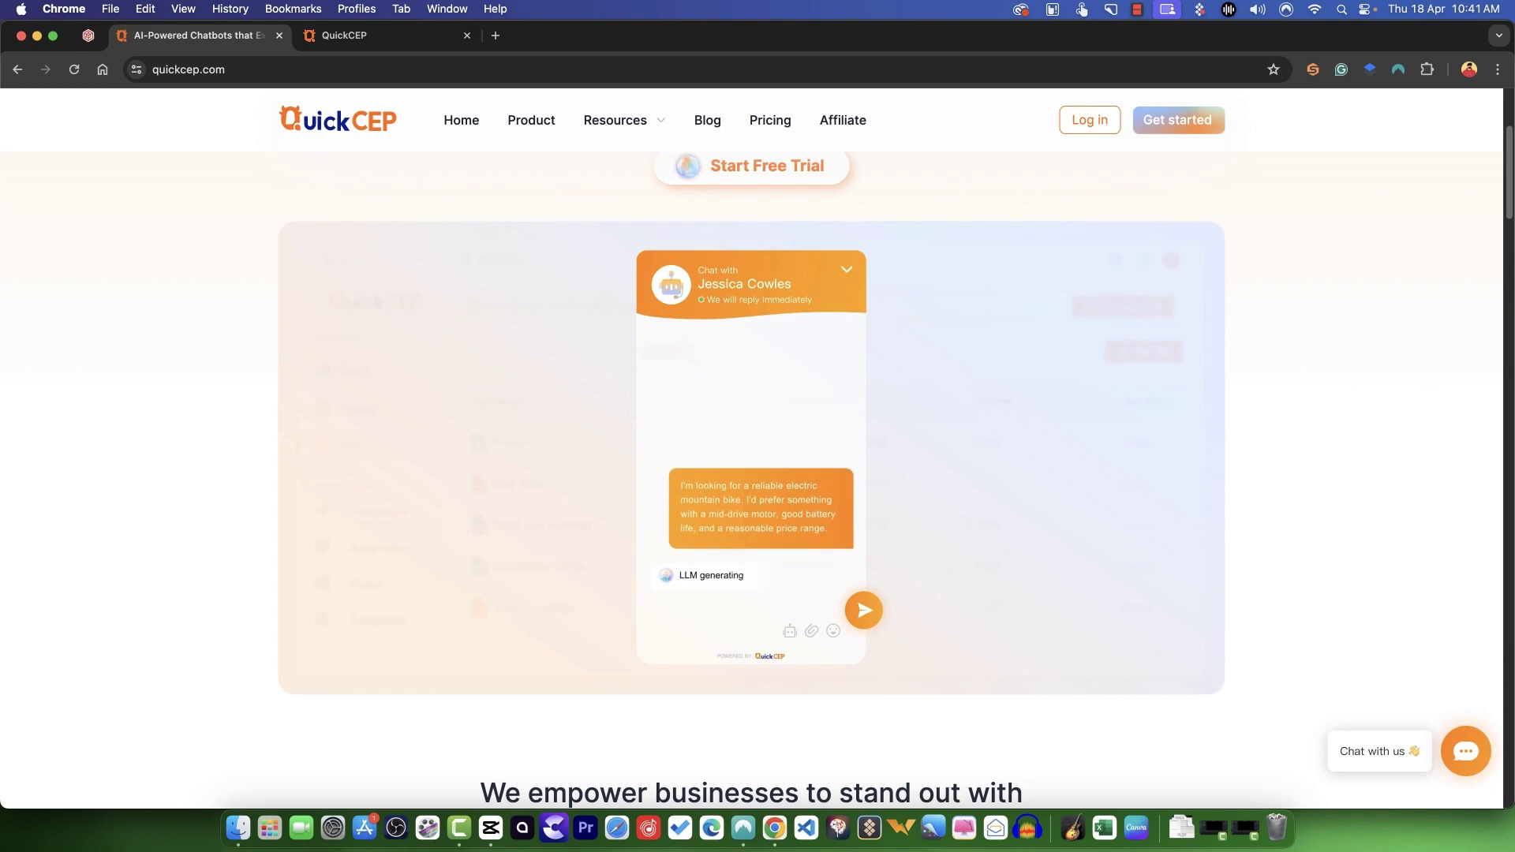
scroll(757, 473, down, 3)
scroll(758, 474, down, 1)
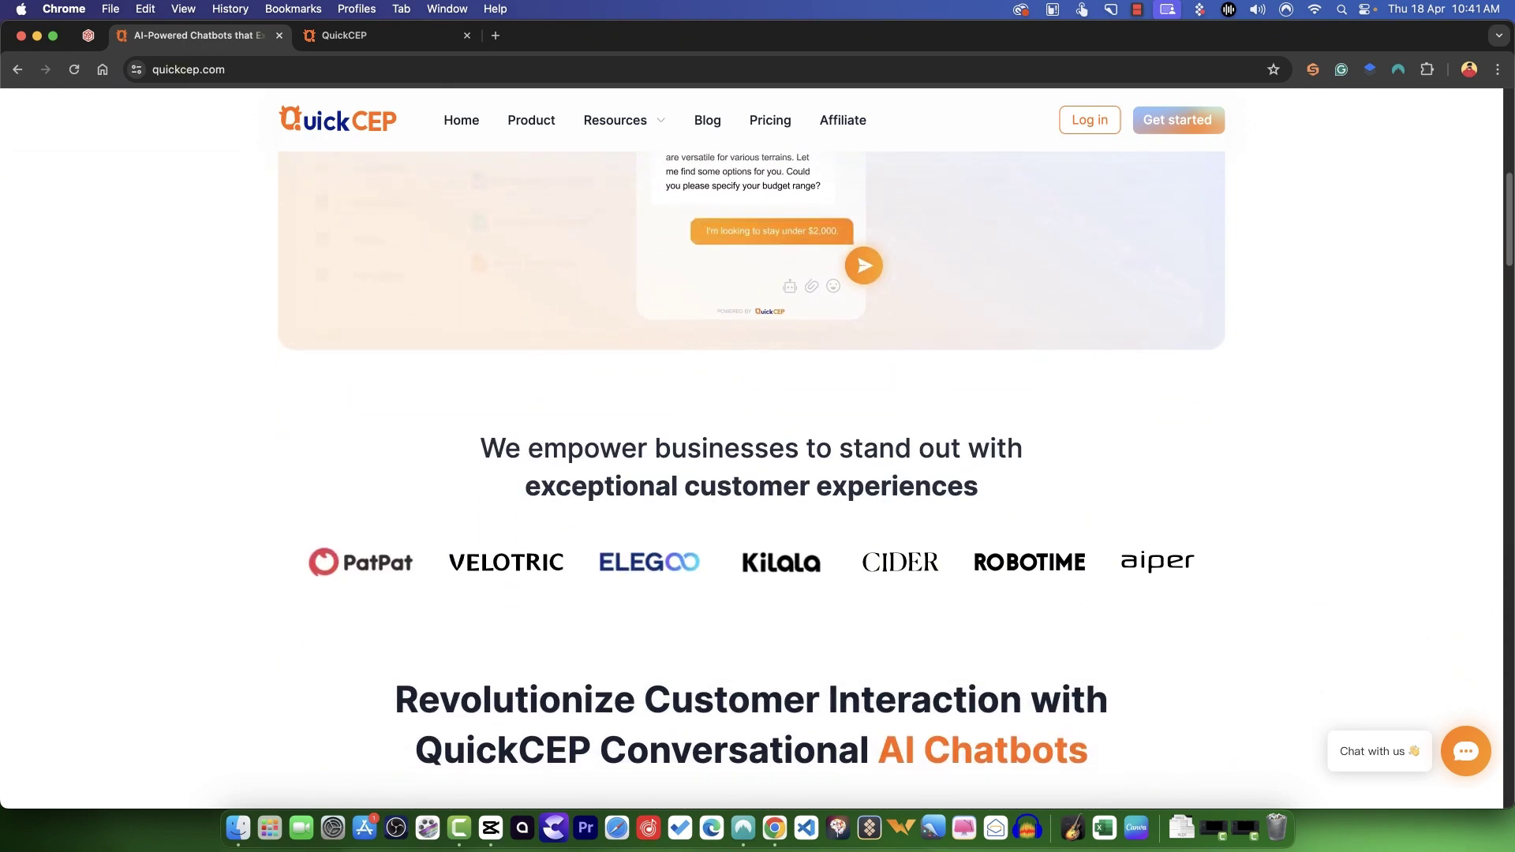
scroll(757, 474, down, 4)
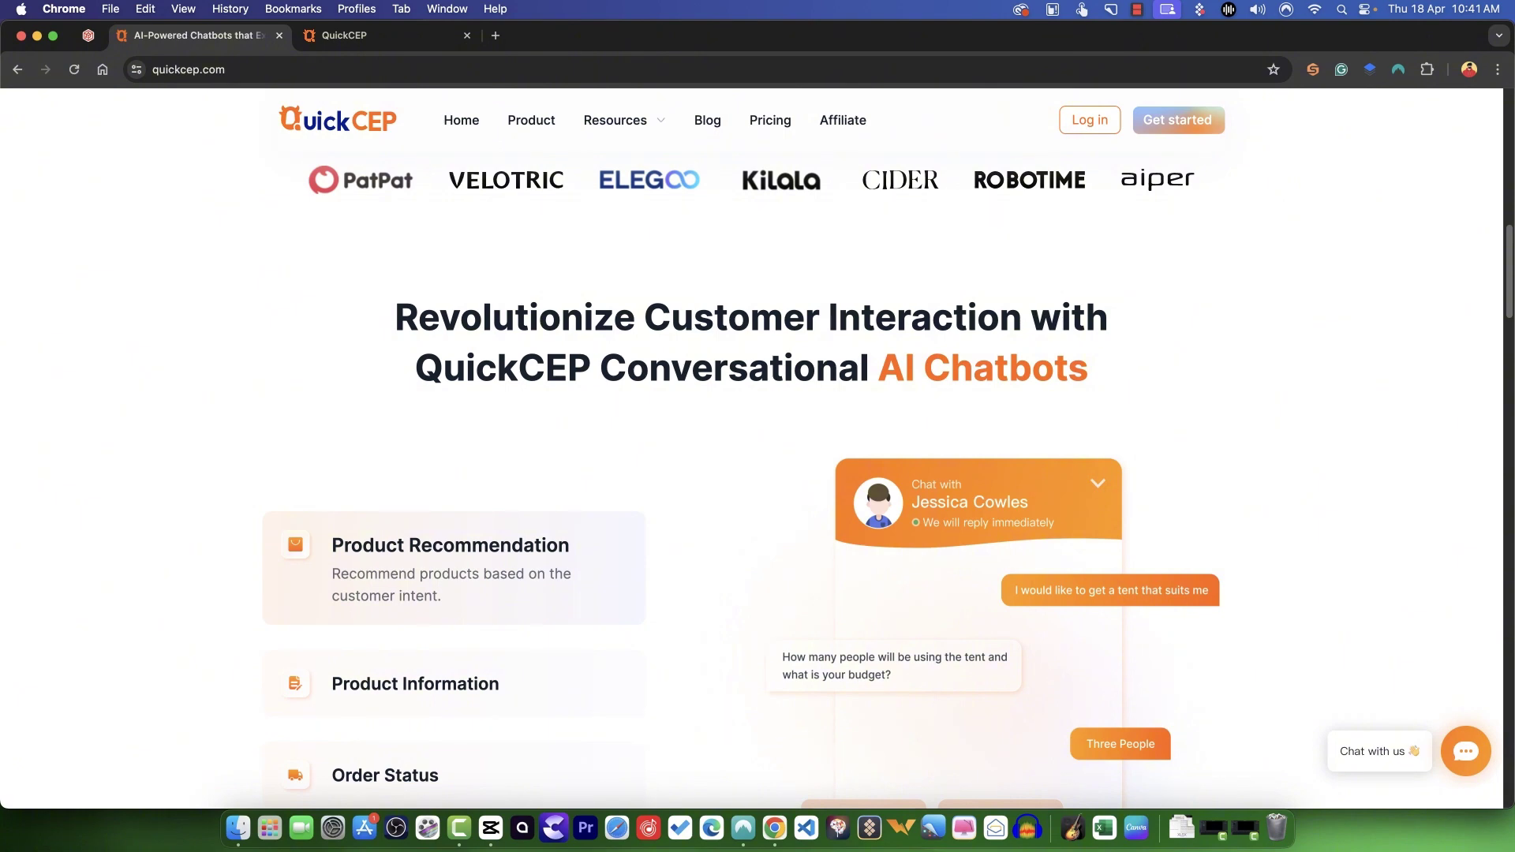
scroll(758, 474, down, 1)
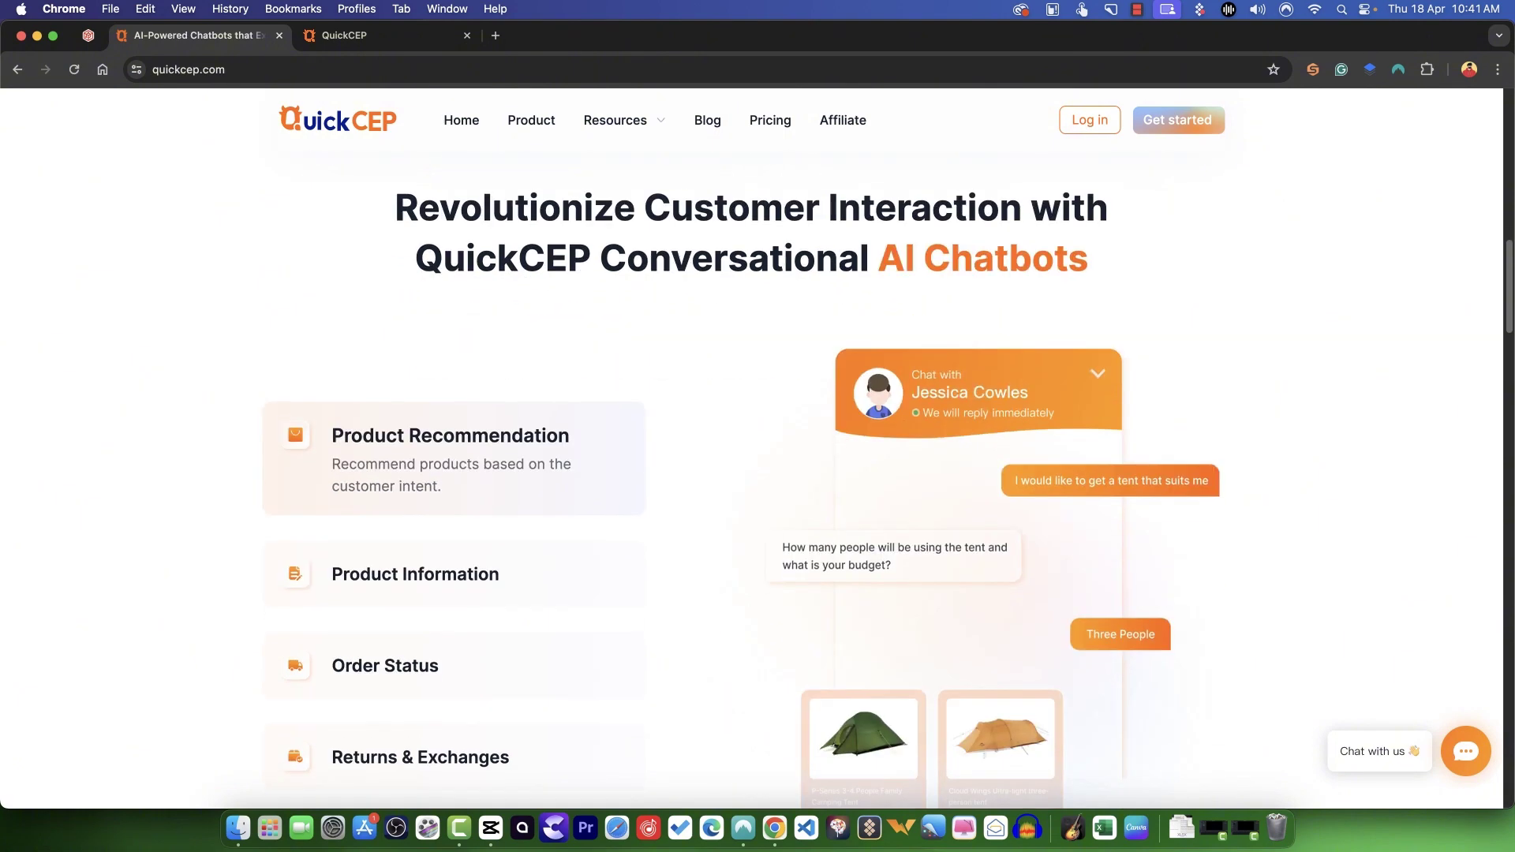
scroll(757, 473, down, 1)
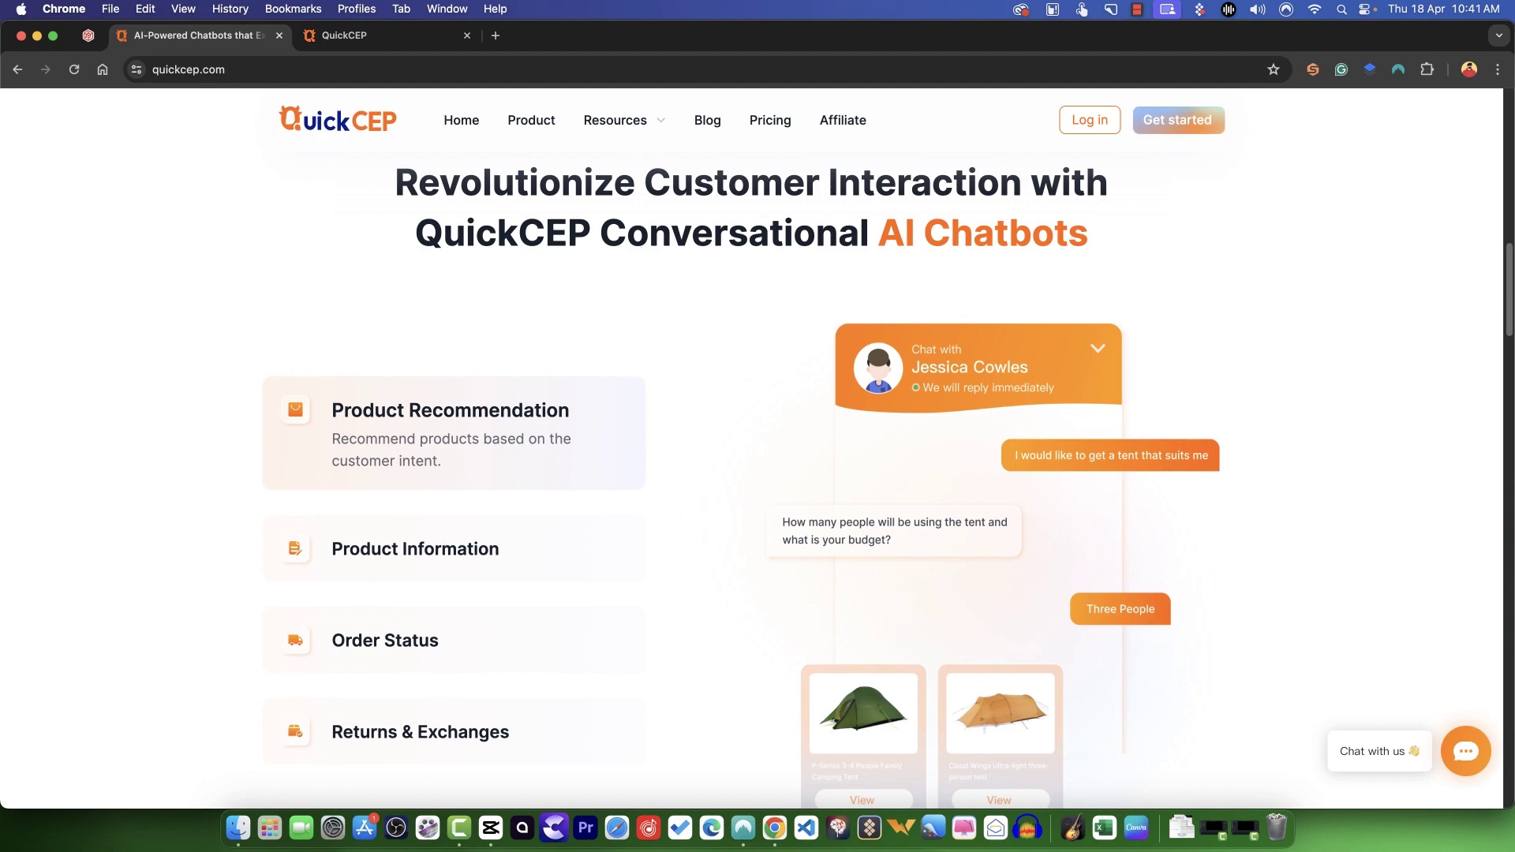
scroll(758, 474, down, 1)
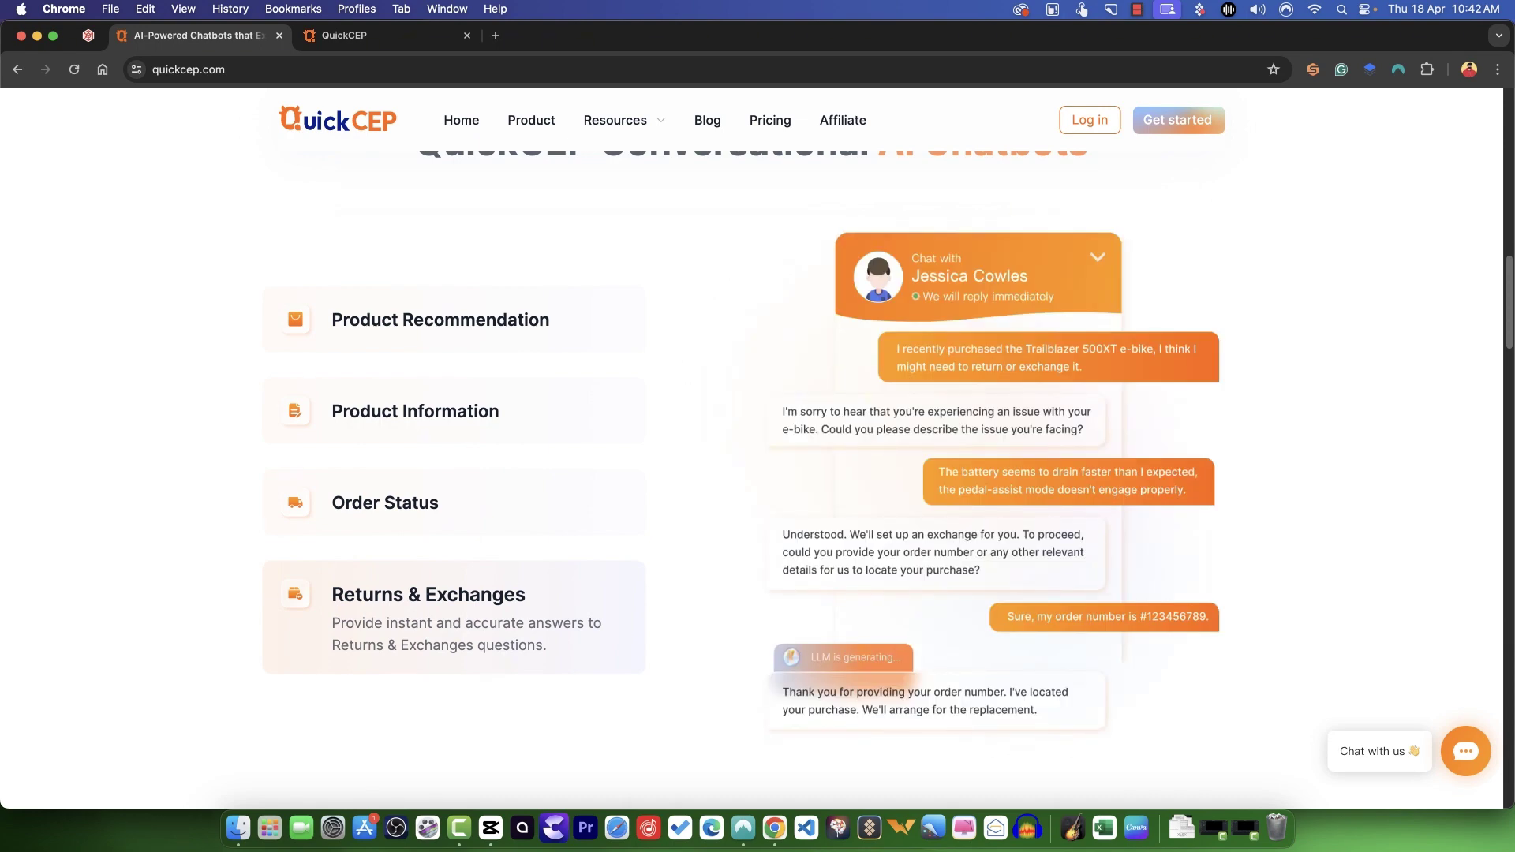
scroll(757, 473, down, 6)
scroll(757, 474, down, 2)
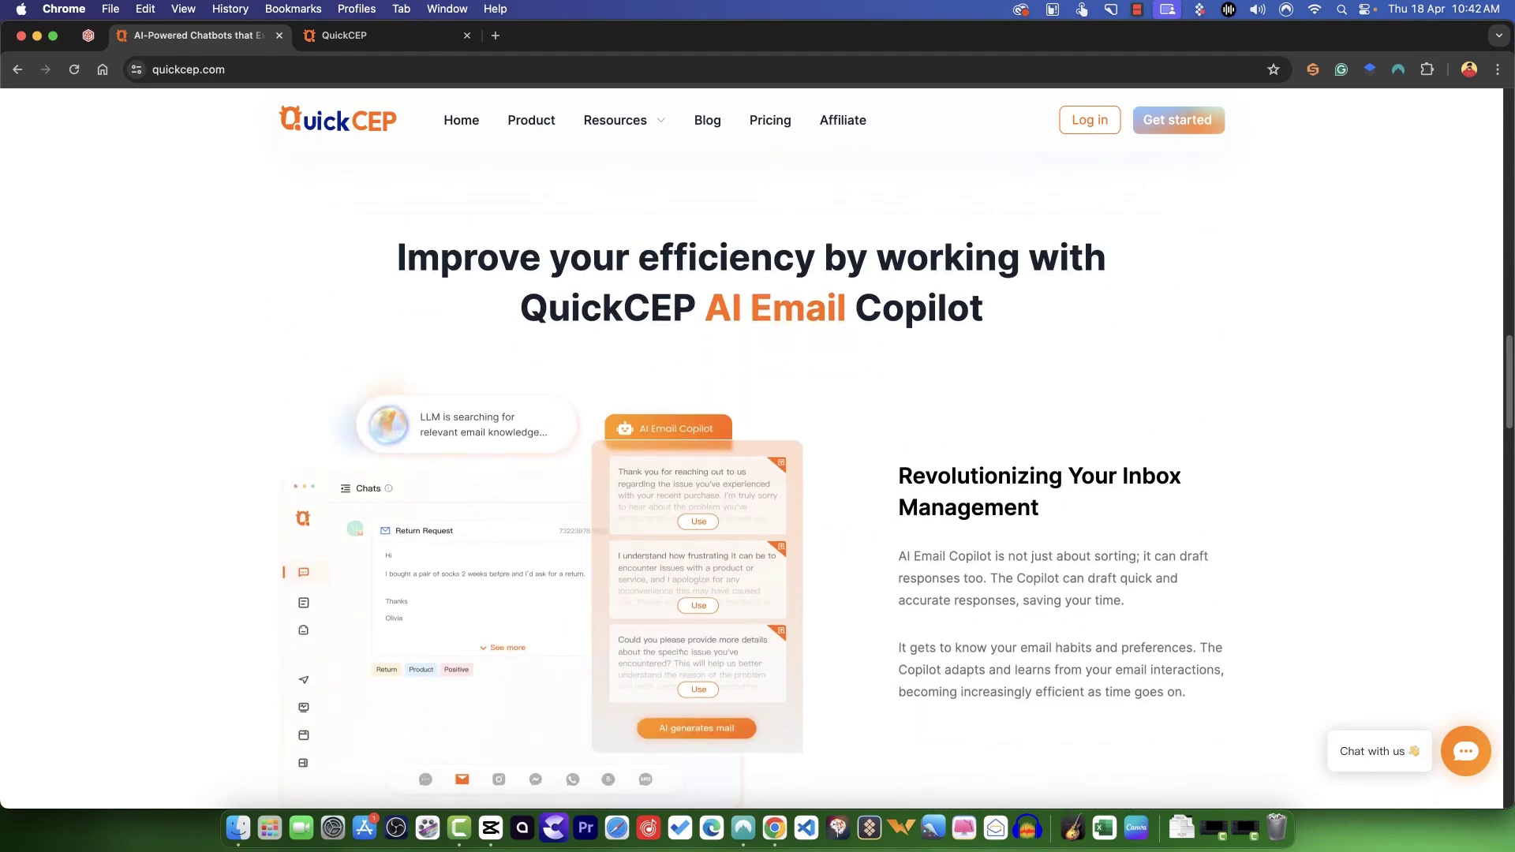
scroll(757, 473, down, 1)
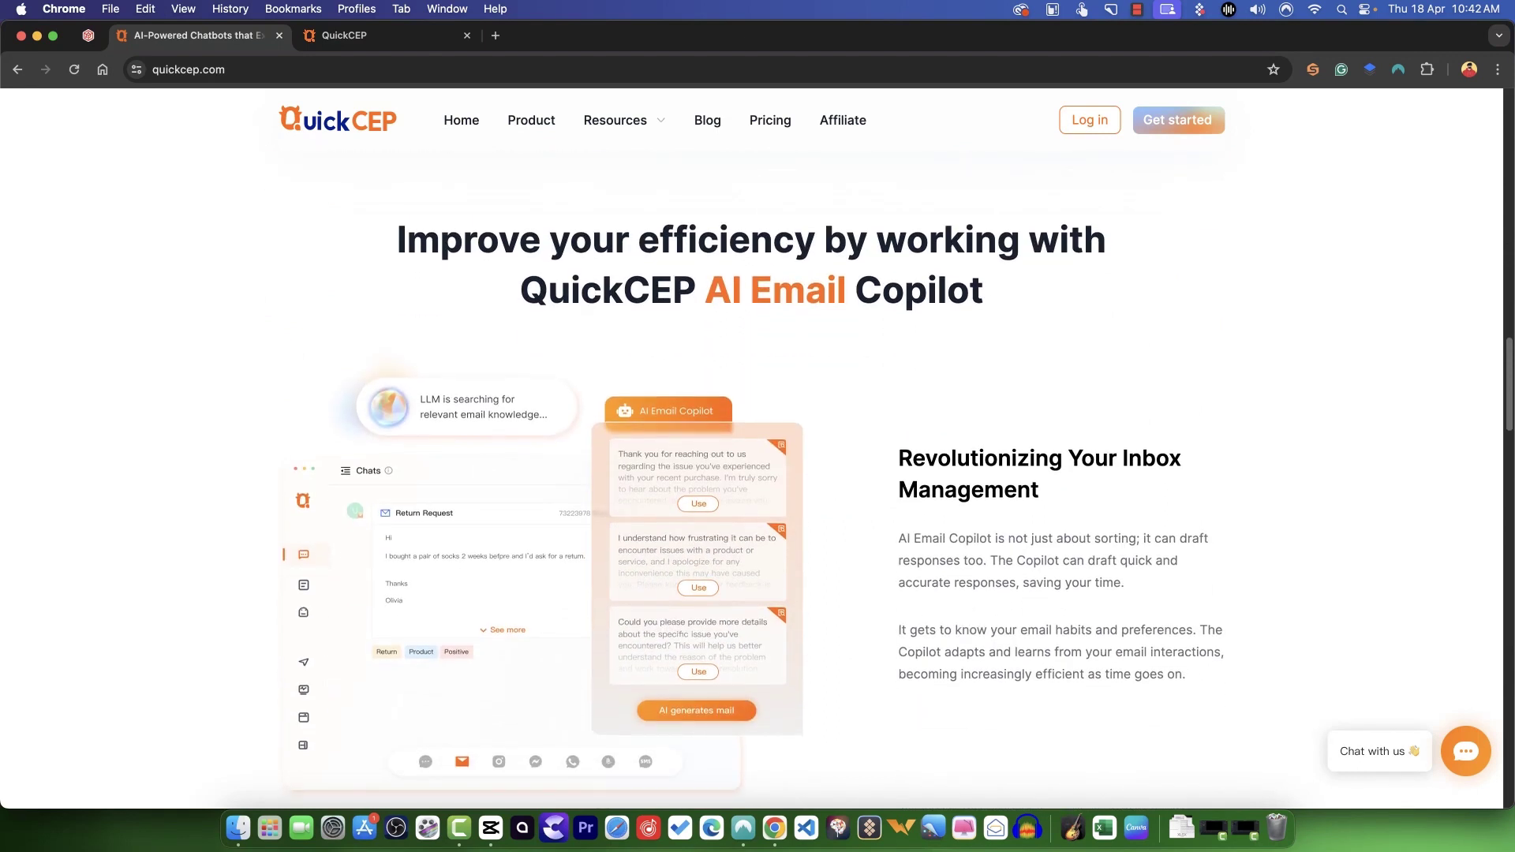
scroll(757, 474, down, 1)
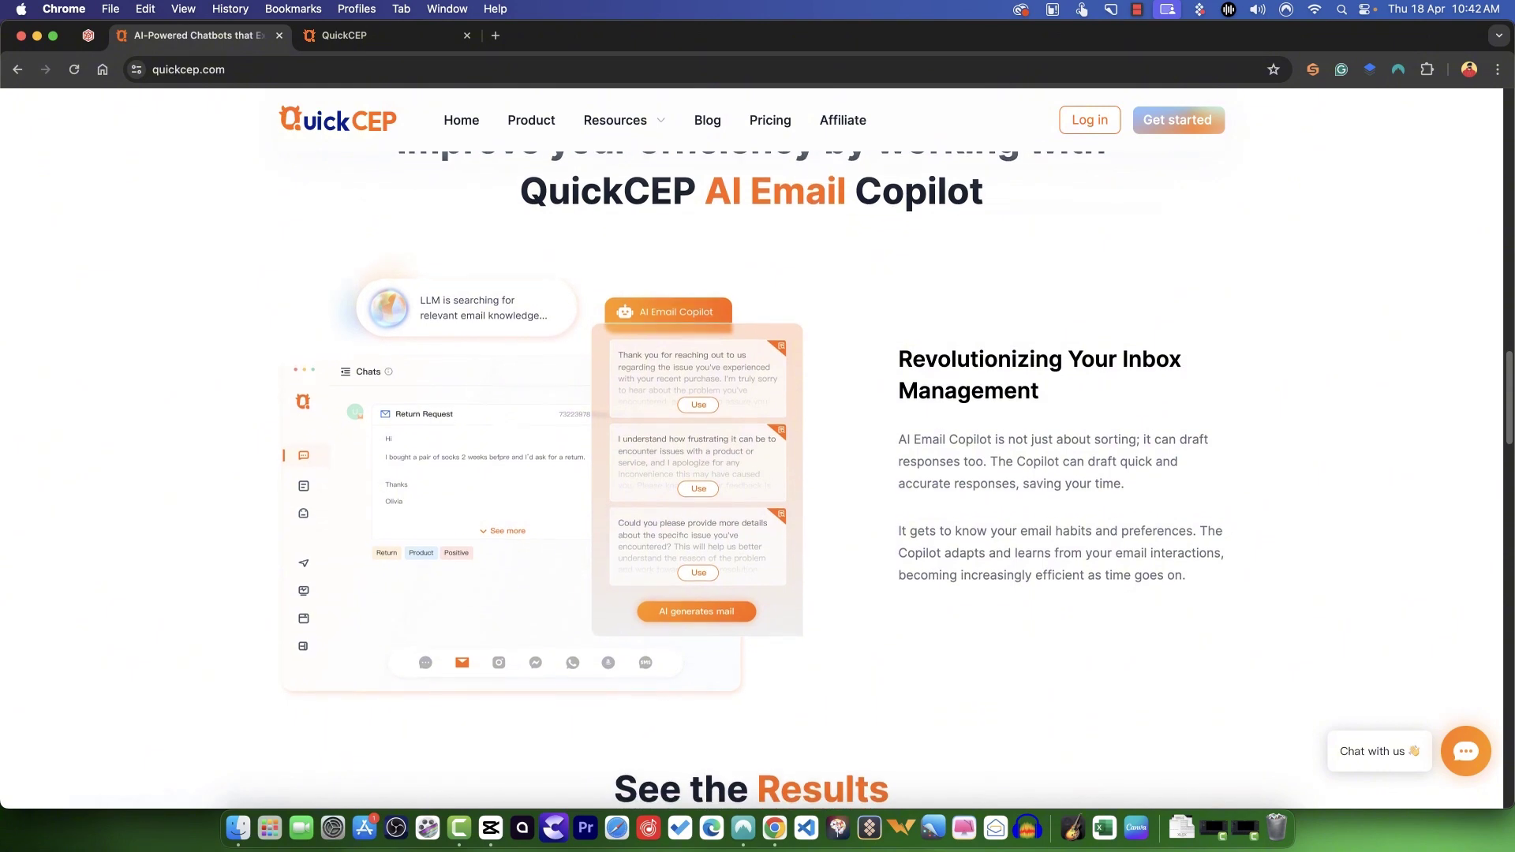
scroll(757, 474, down, 2)
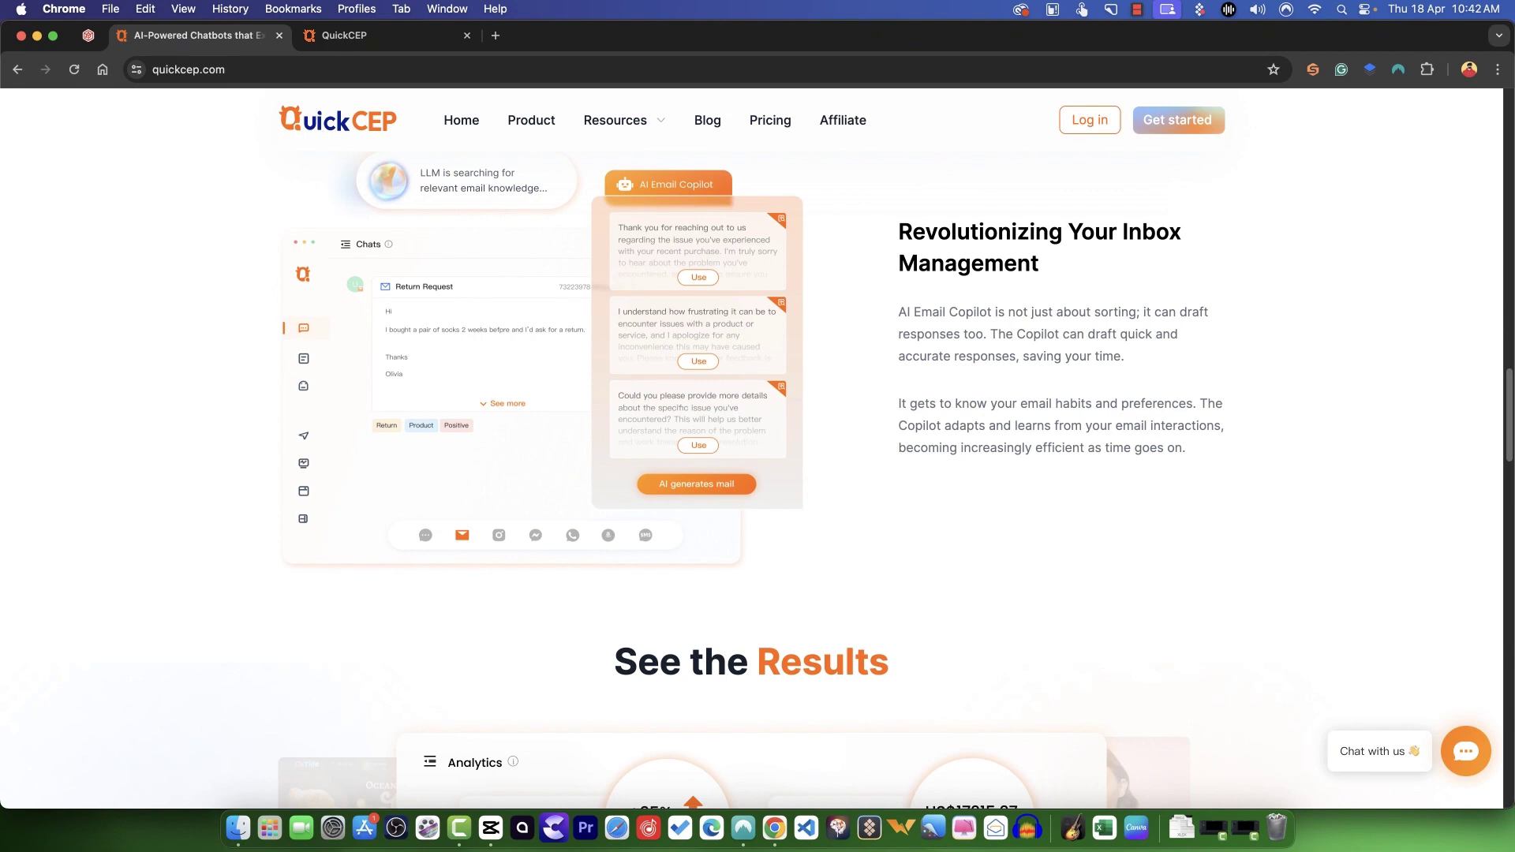
scroll(757, 473, down, 7)
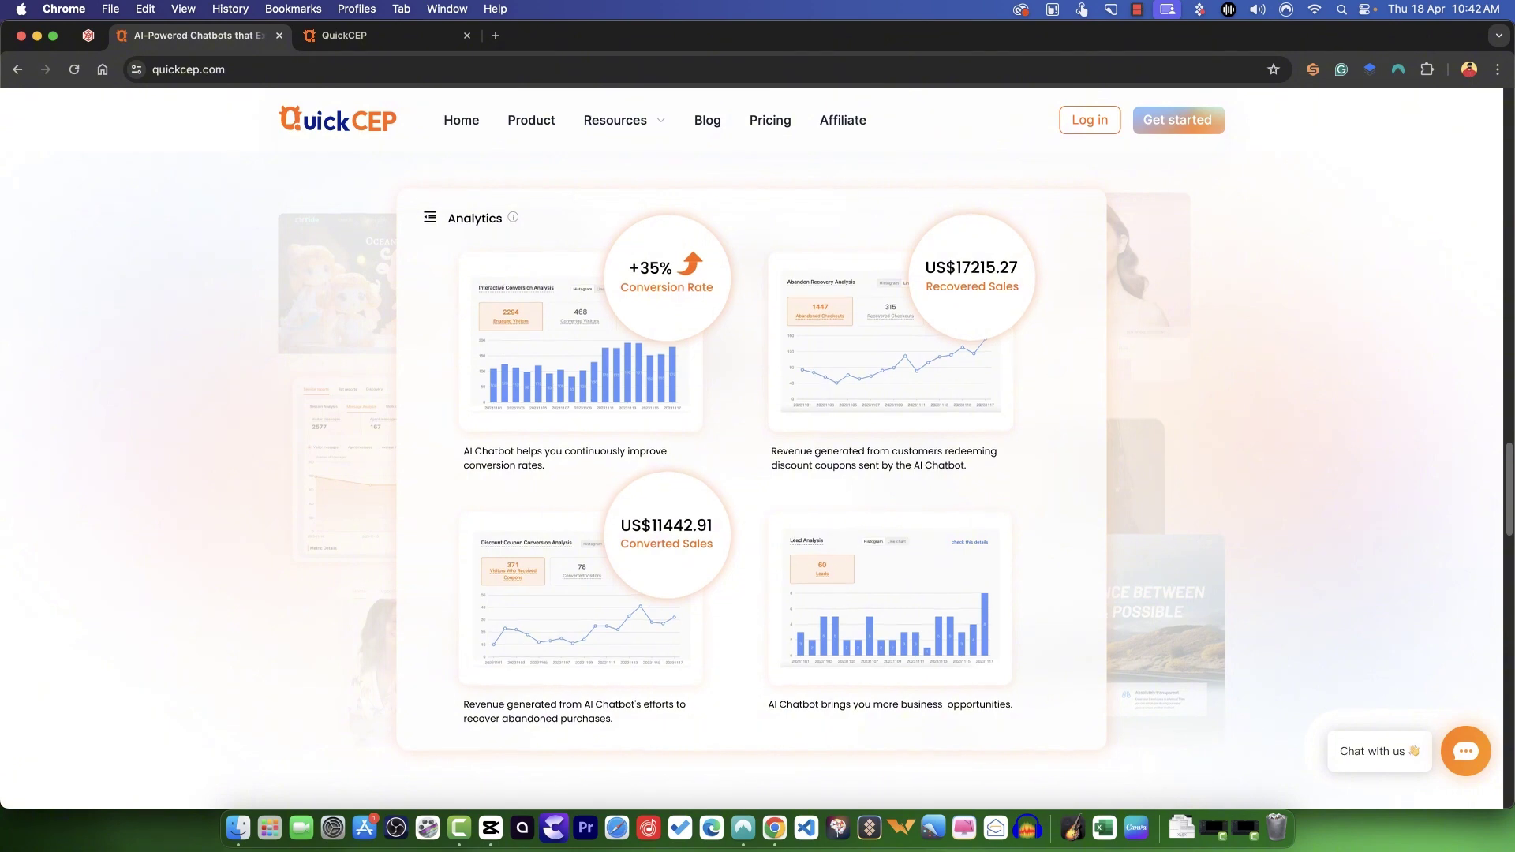
scroll(758, 473, down, 3)
scroll(757, 473, down, 3)
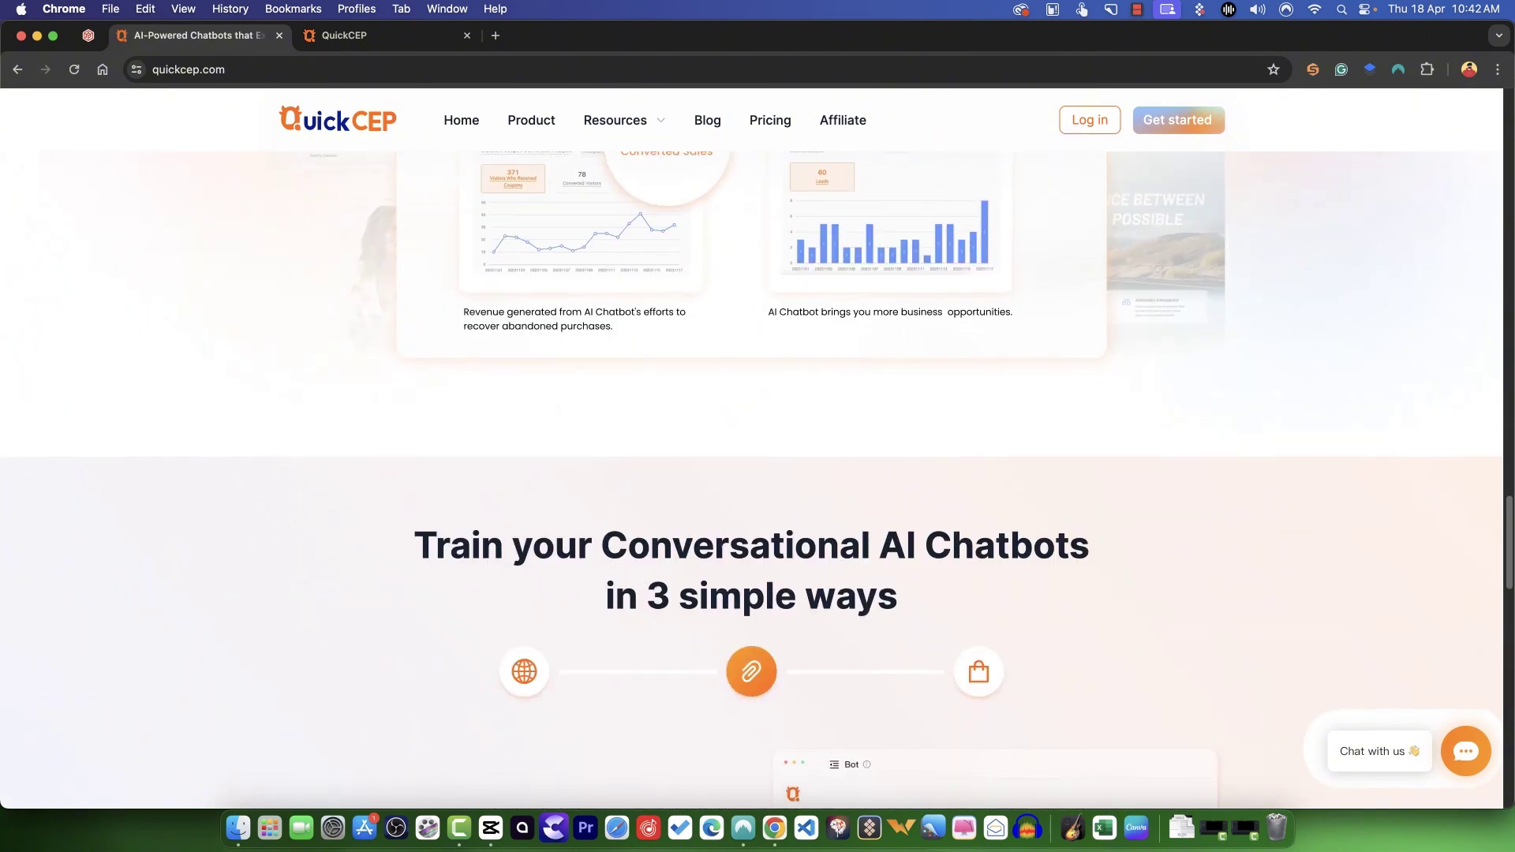
scroll(757, 473, down, 3)
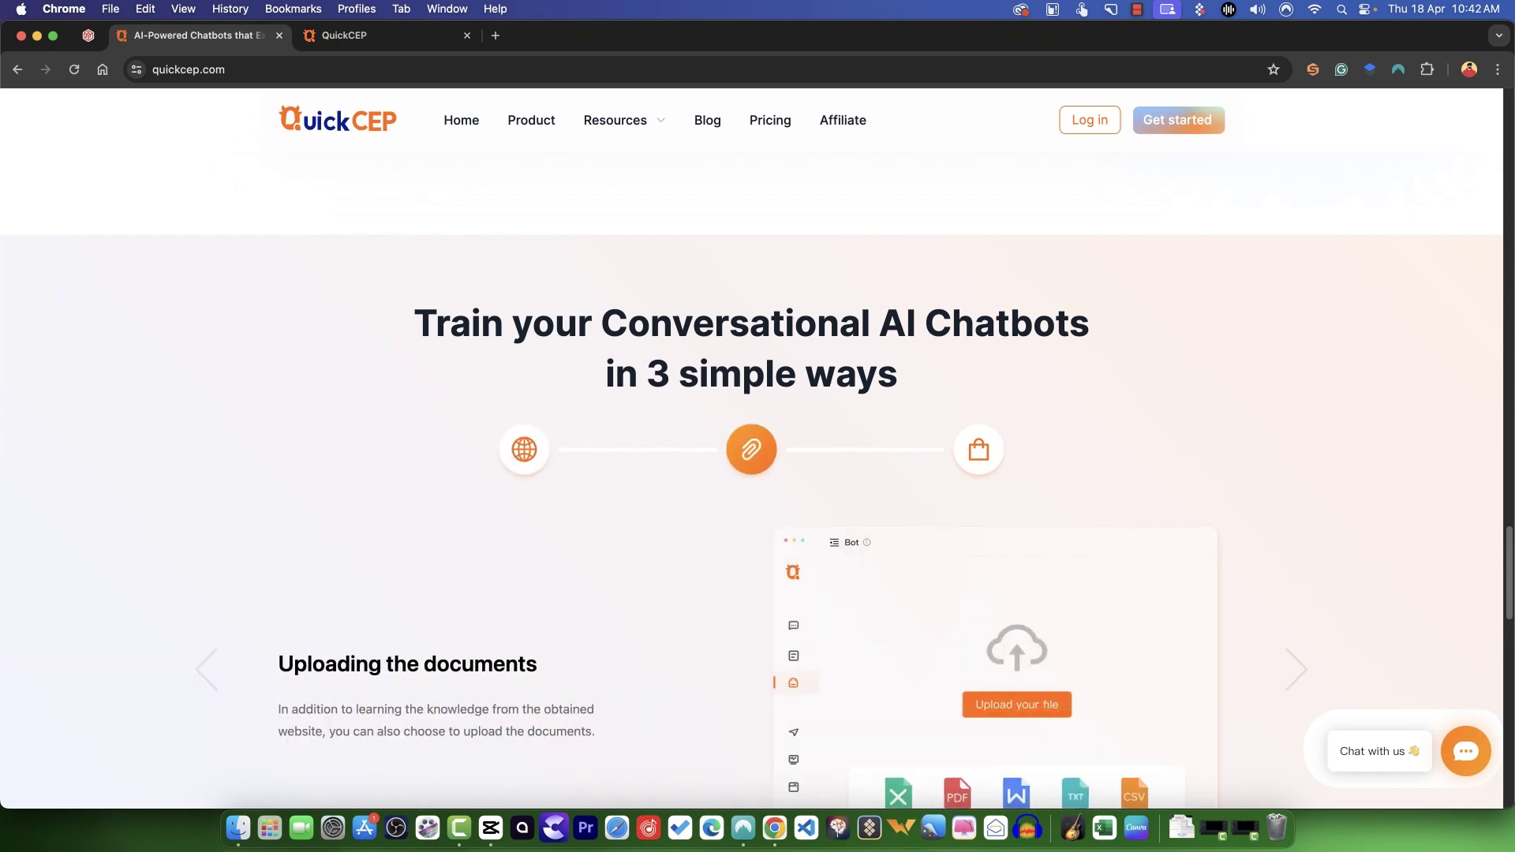
scroll(751, 489, down, 15)
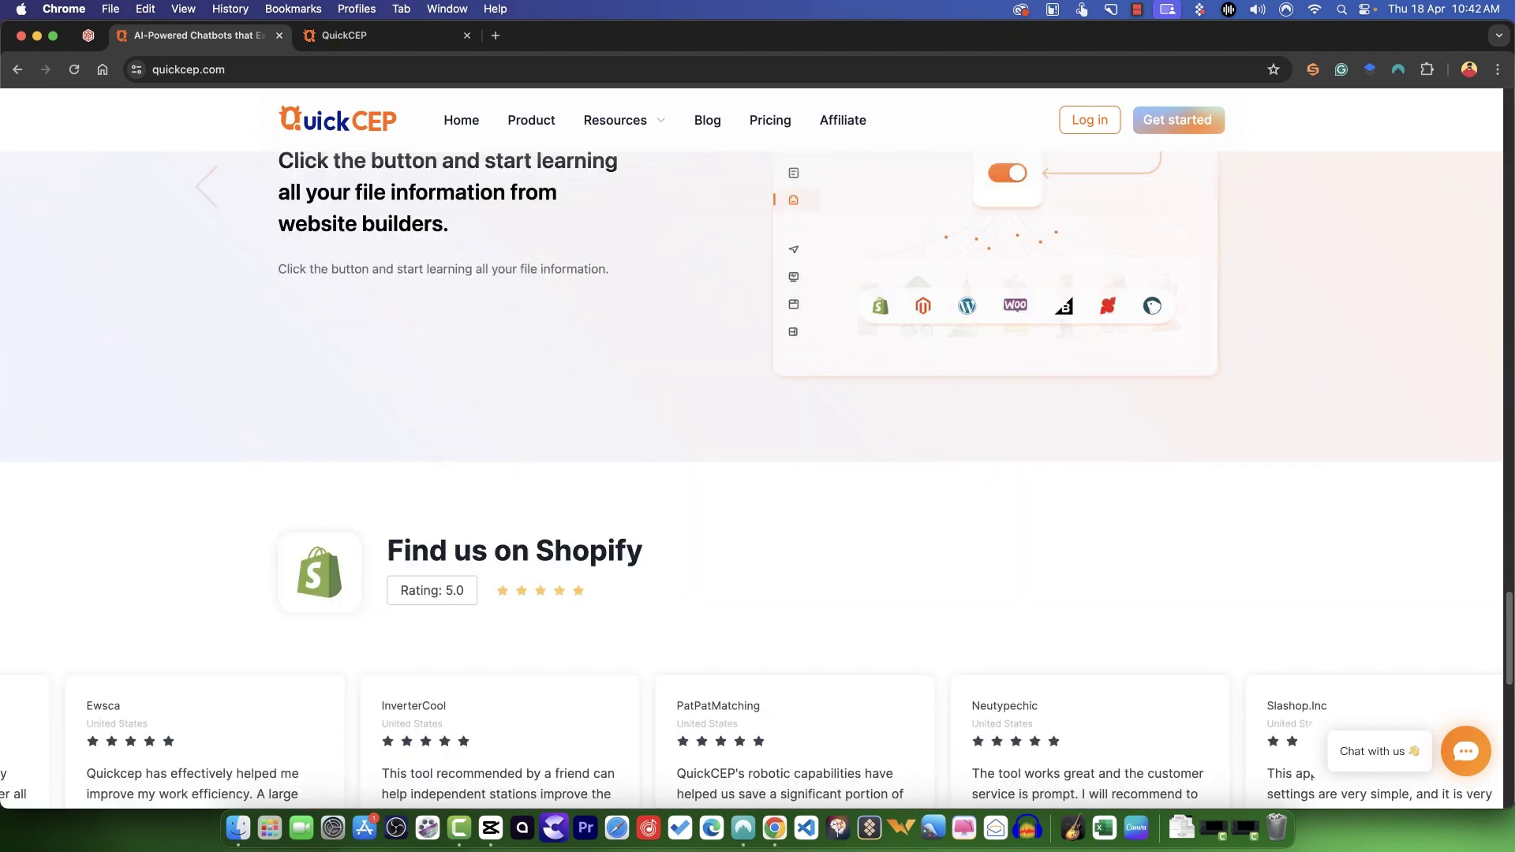
scroll(751, 473, up, 10)
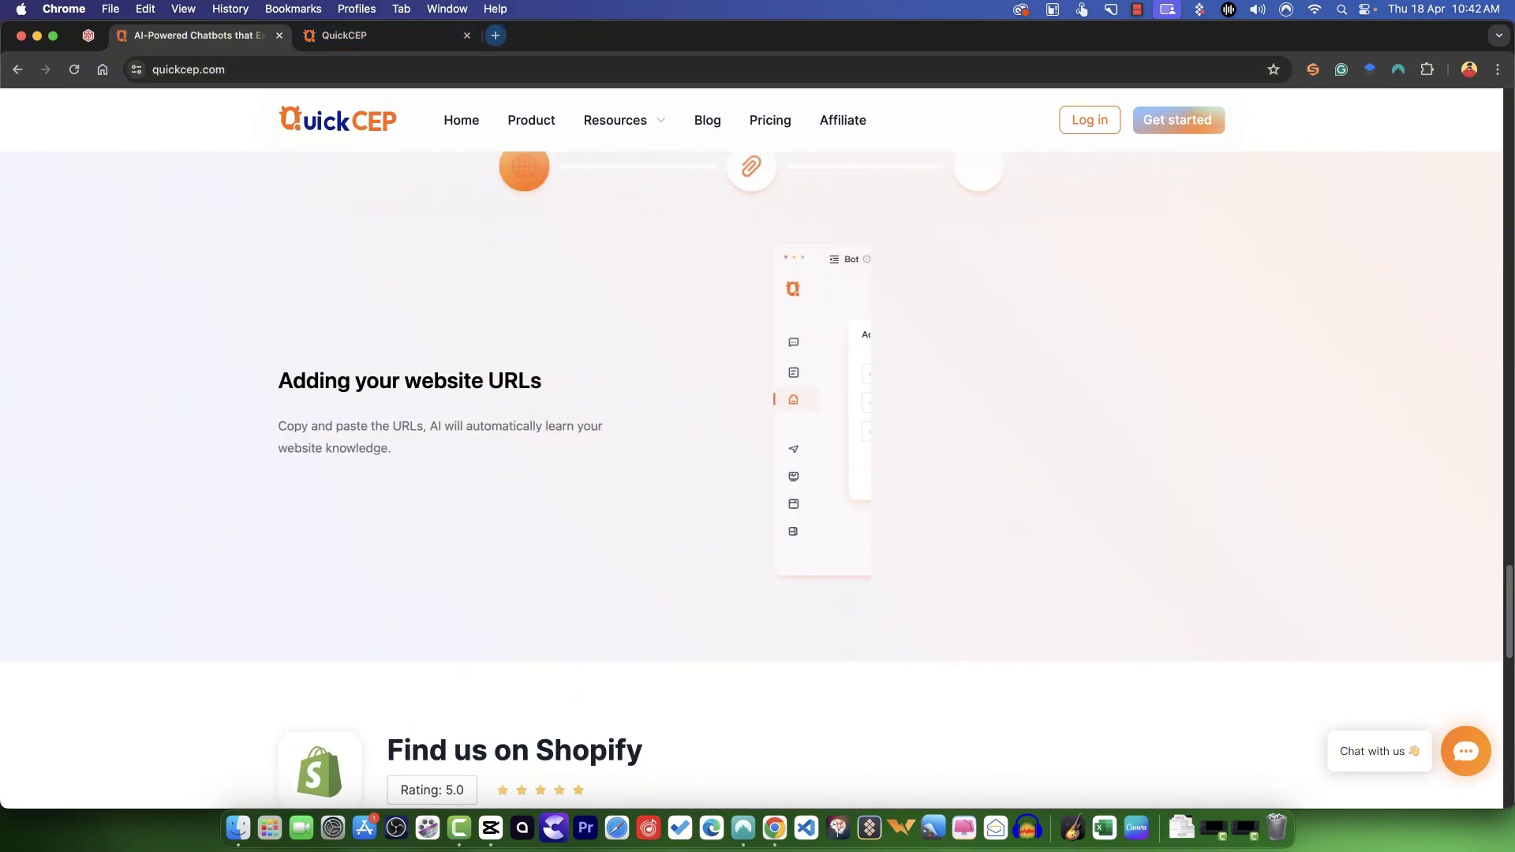
Open instawp.com in a new tab, go to its dashboard and log in to the WordPress admin of store.instawp.xyz
key(super+t)
text(instawp.com)
key(Return)
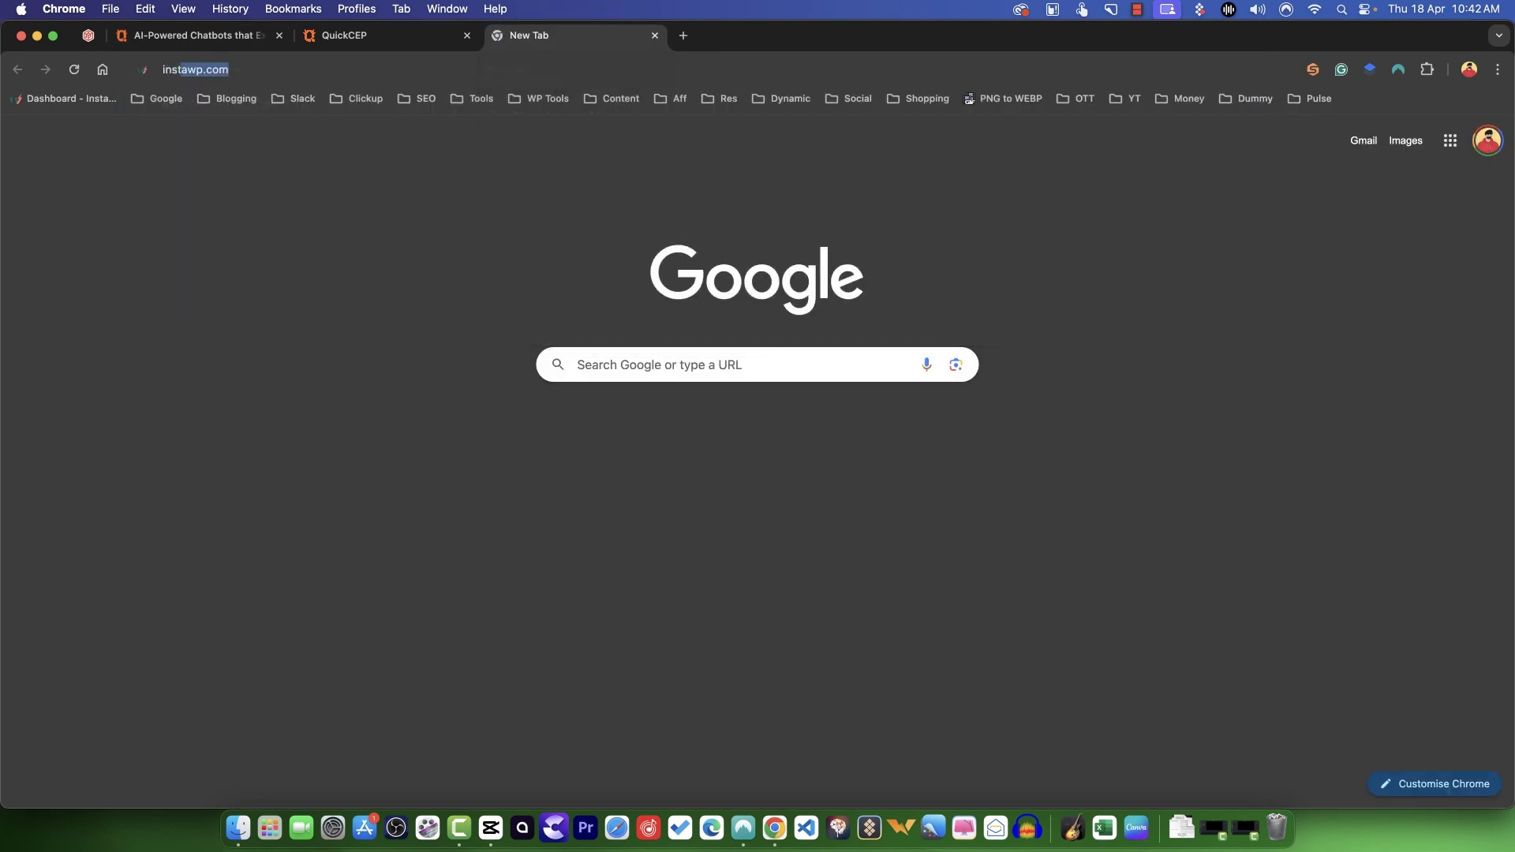
click(1098, 123)
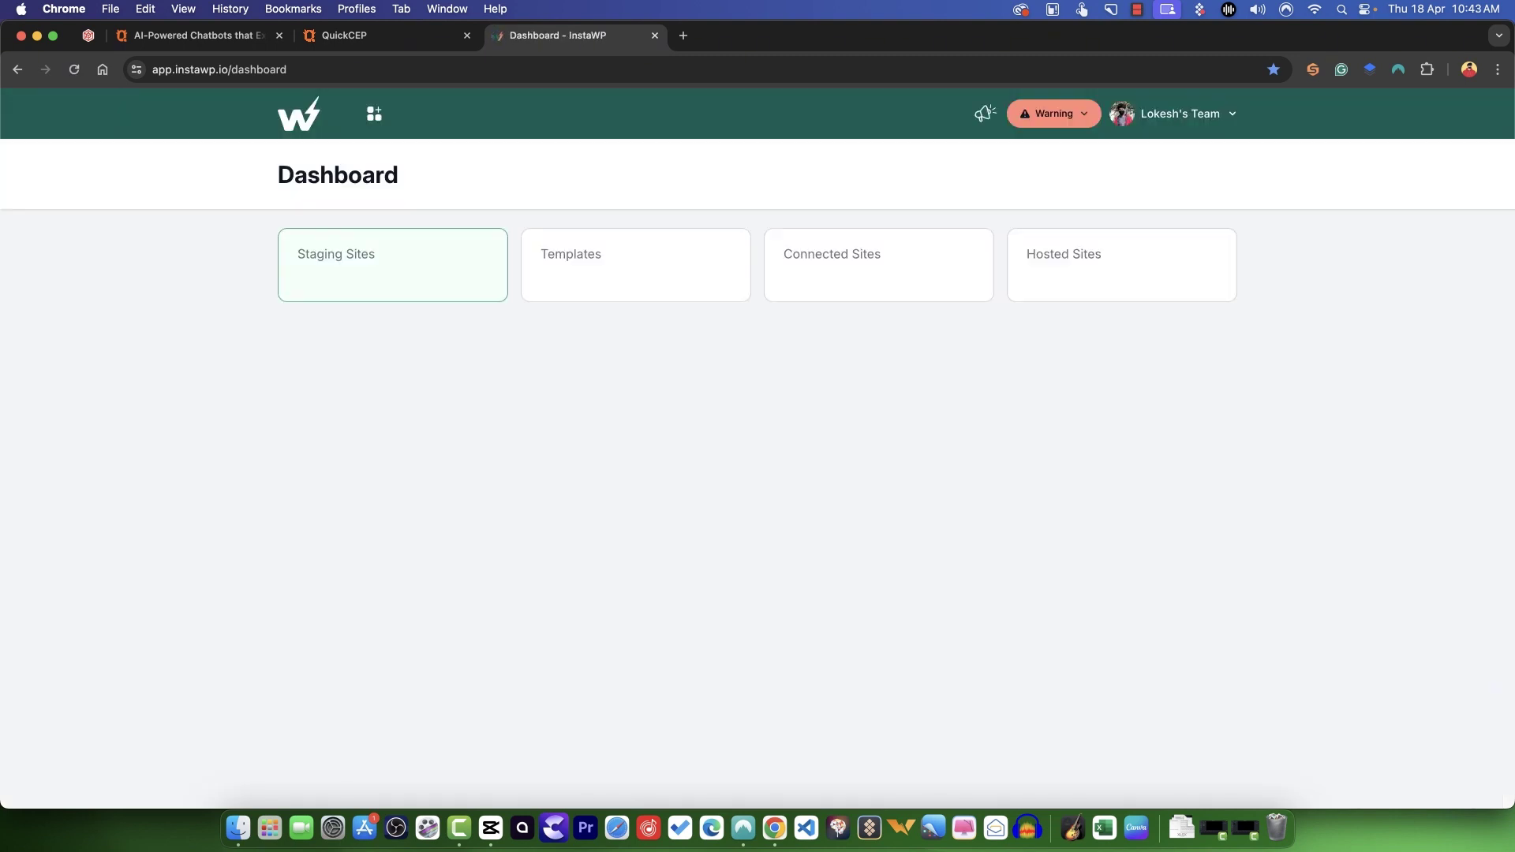
click(1086, 437)
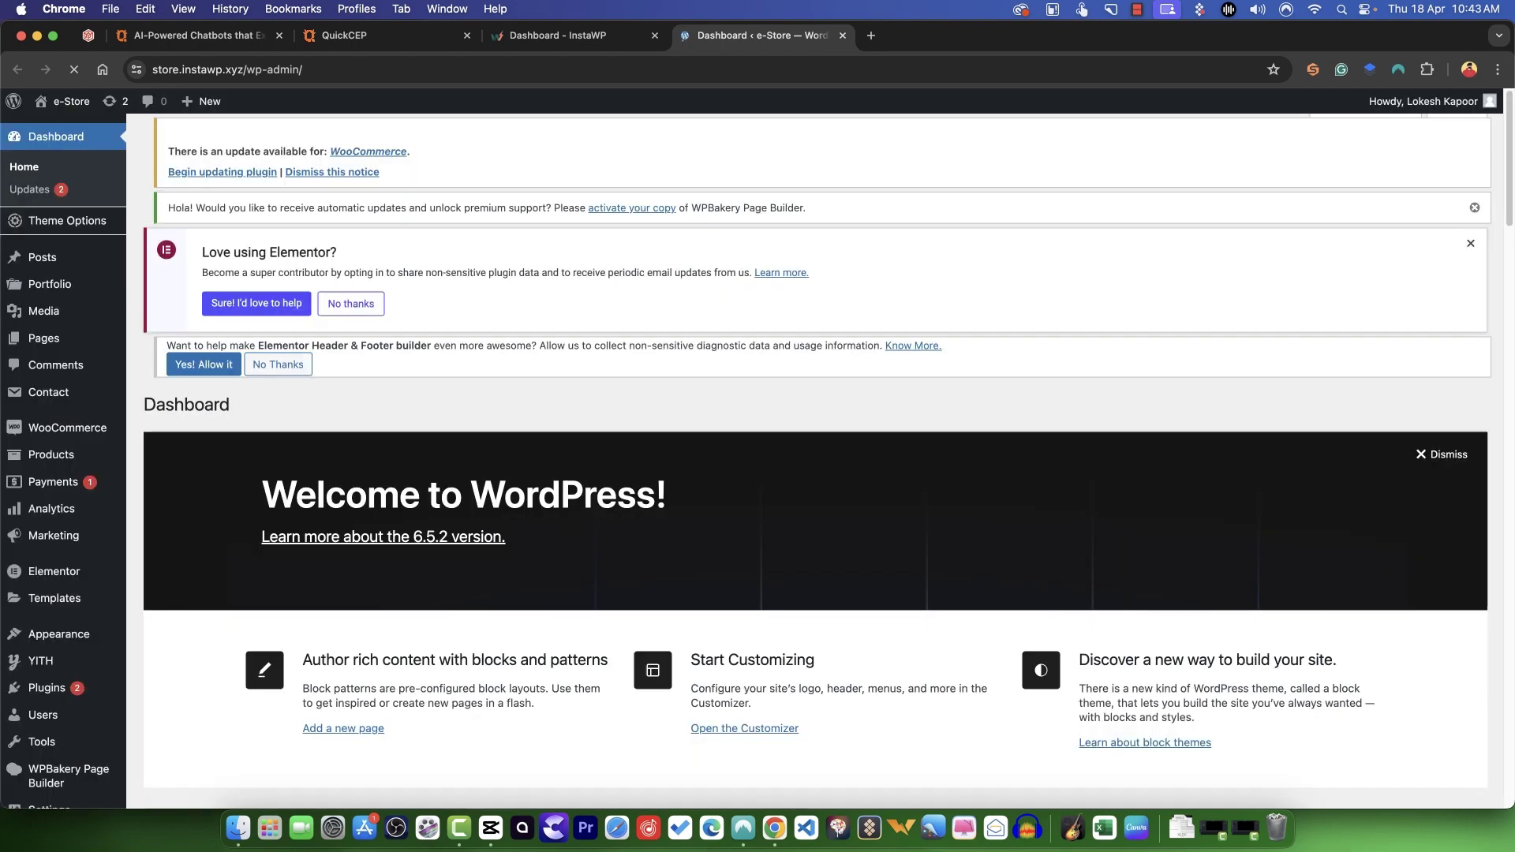
Return to the InstaWP dashboard and close it, keeping the e-Store WordPress admin open
key(ctrl+shift+Tab)
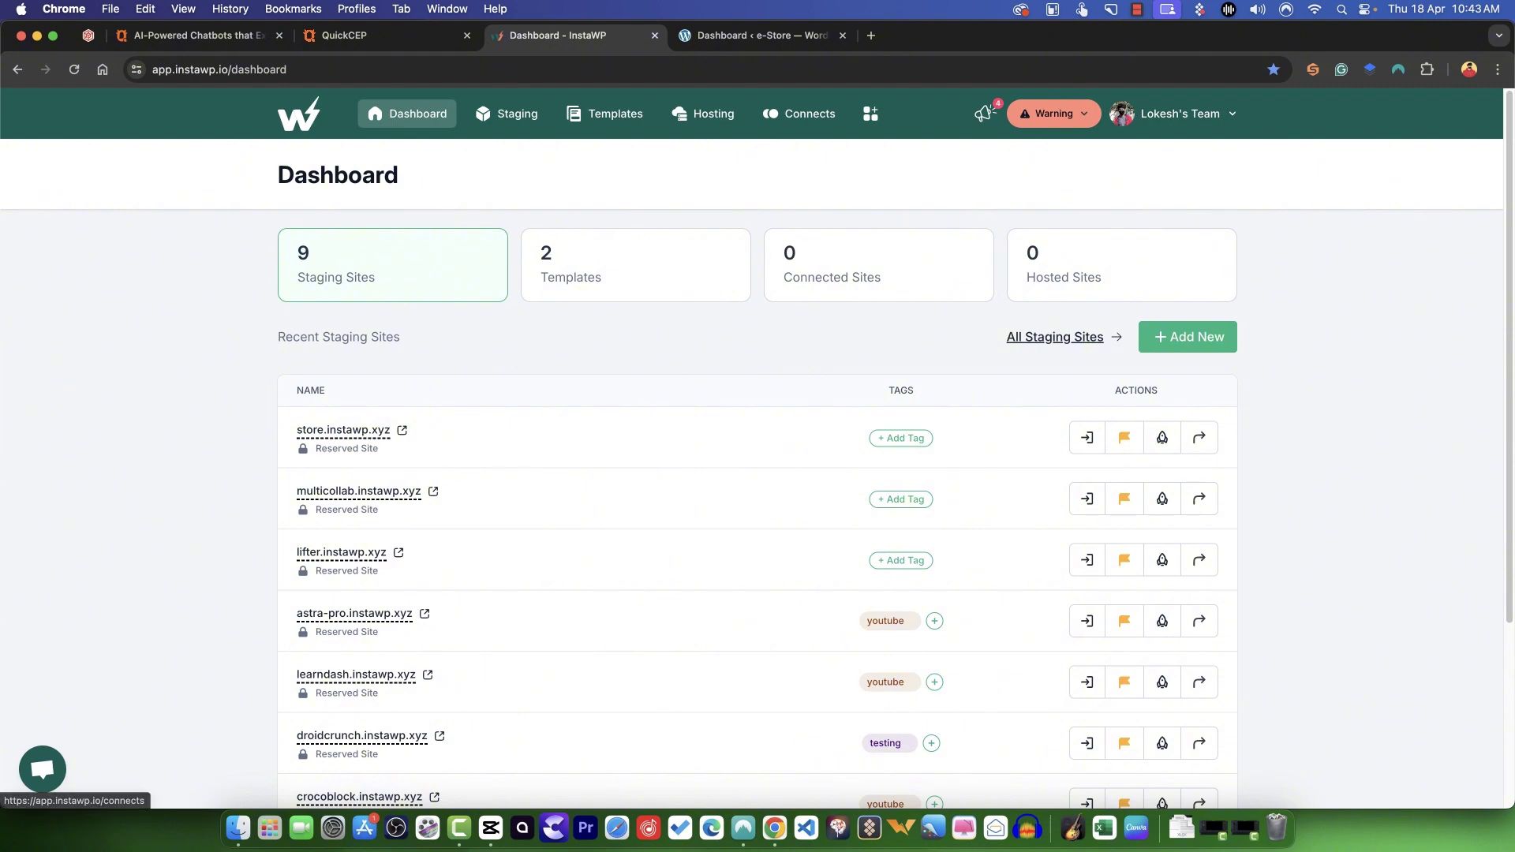
click(761, 36)
click(568, 36)
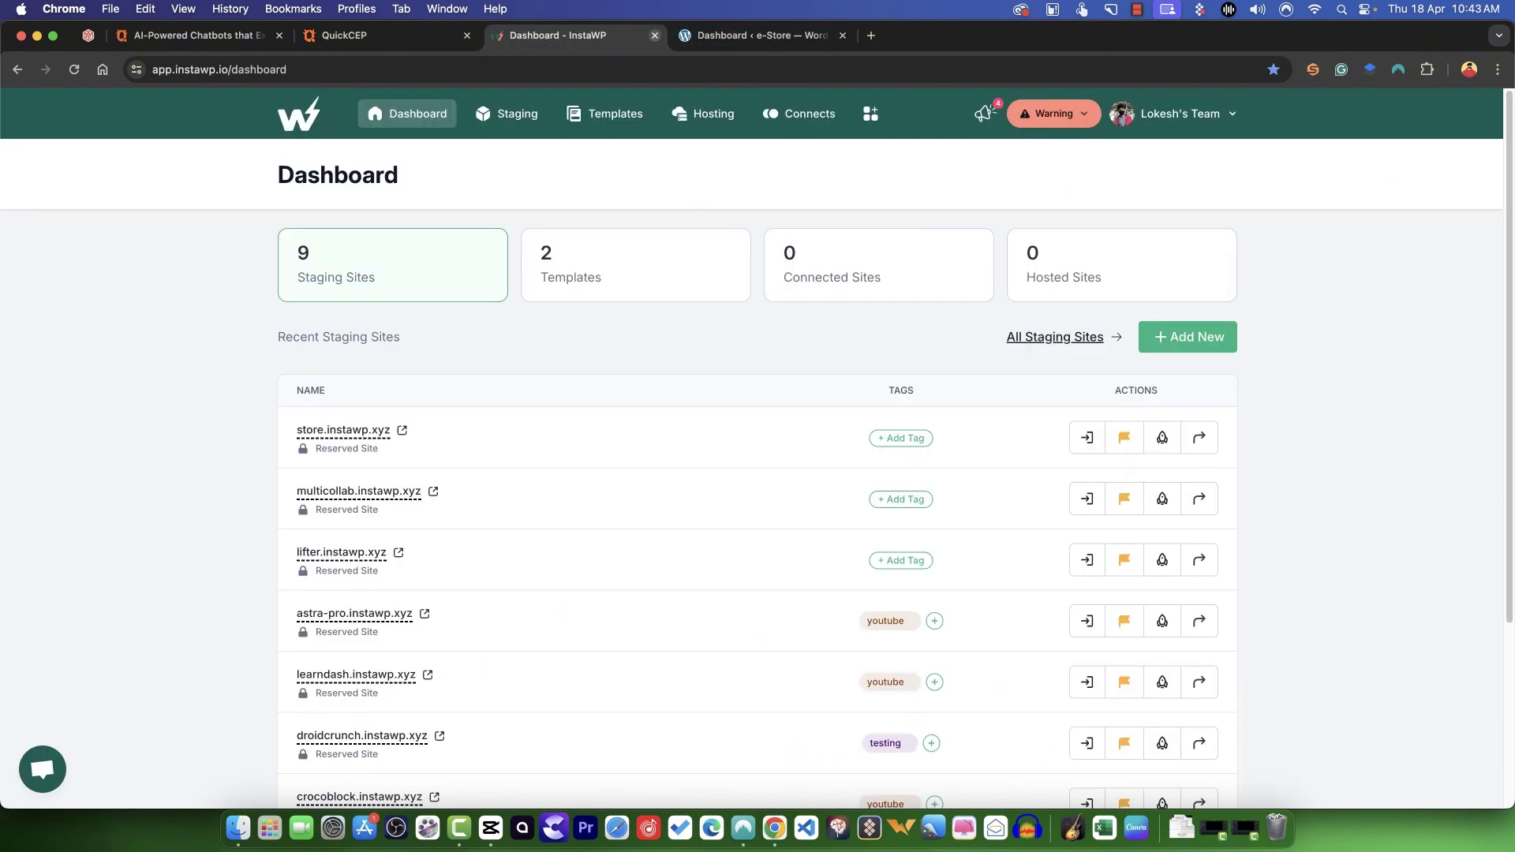
click(655, 36)
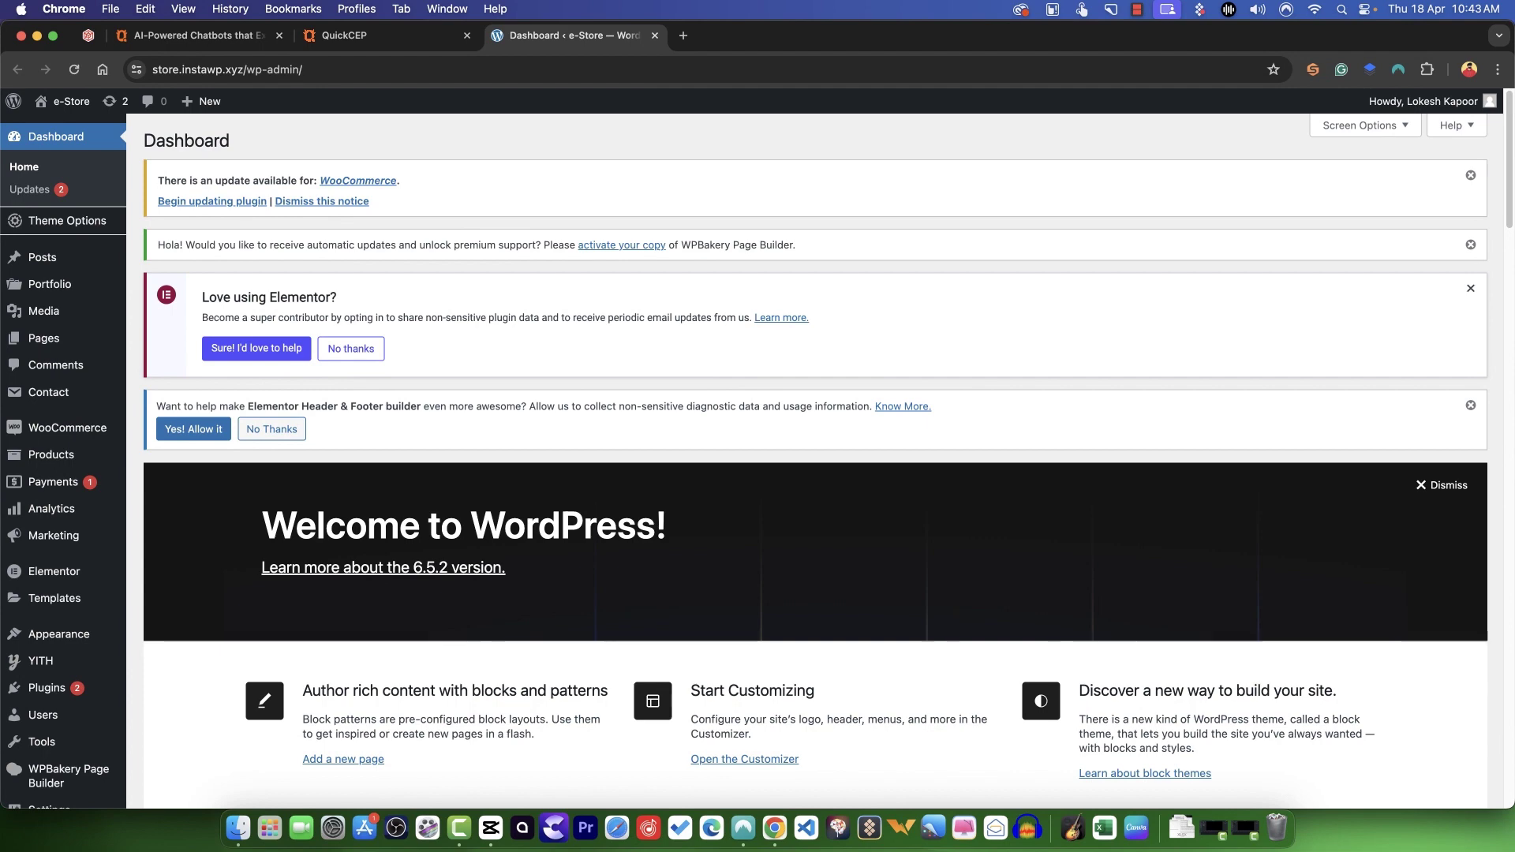
Open the WP Headers and Footers settings page in the e-Store WordPress admin
scroll(789, 474, down, 8)
mouse_move(49, 669)
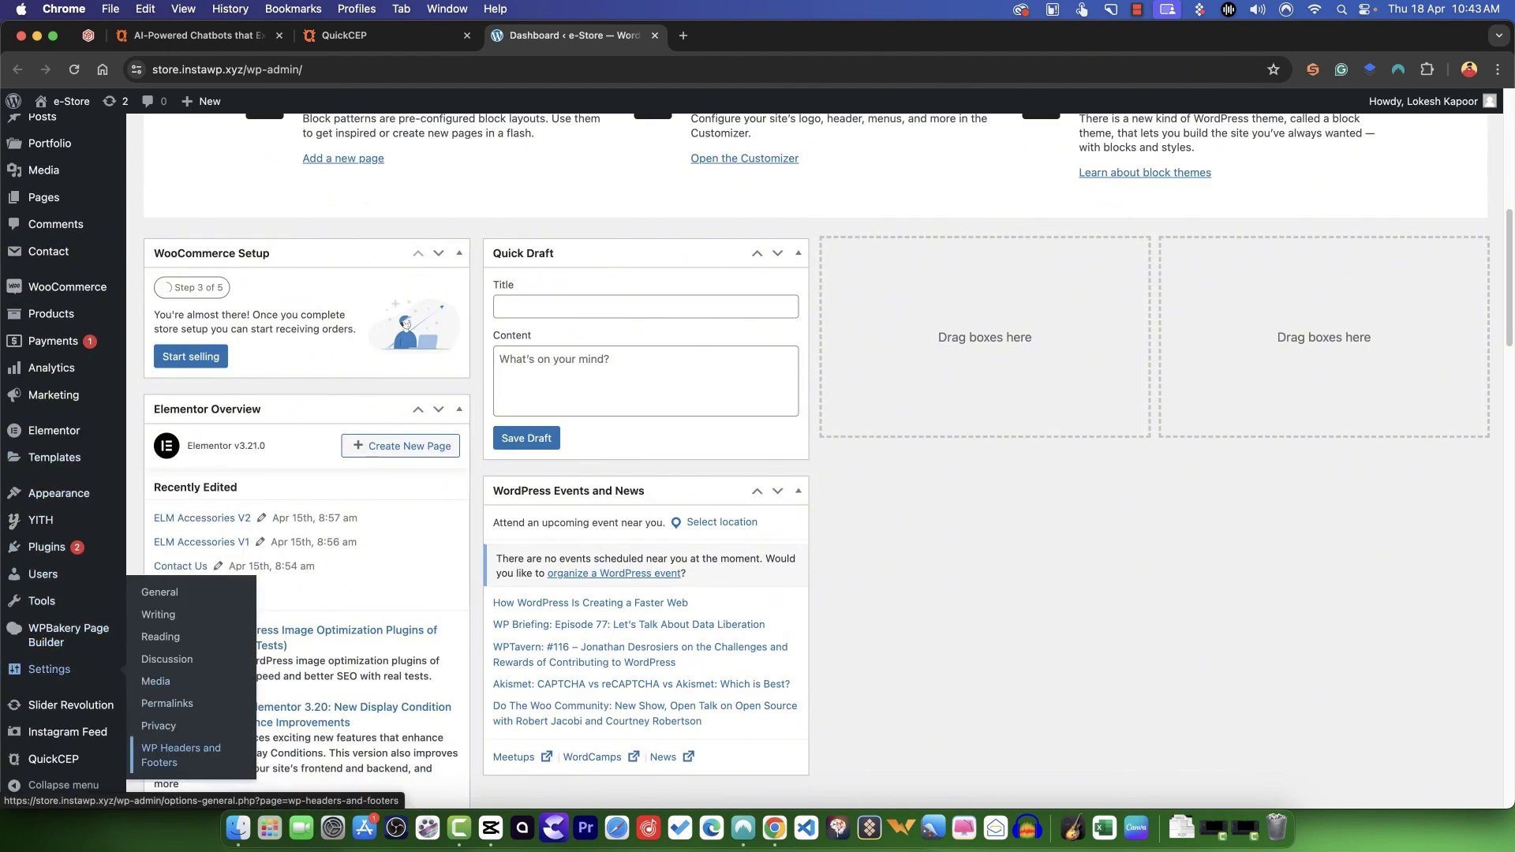
click(181, 755)
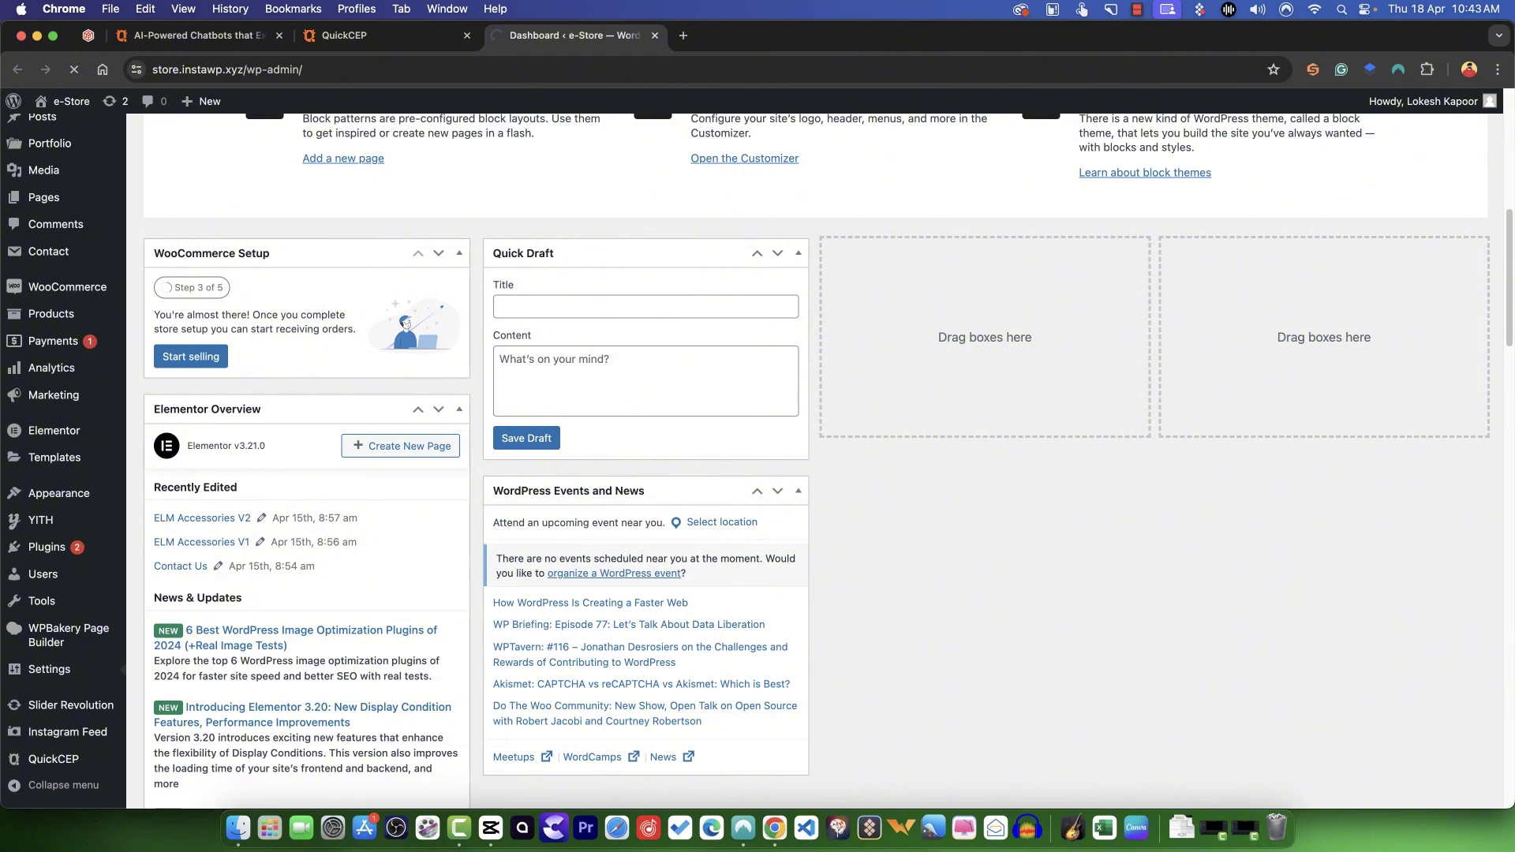
View the e-commerce platform choices for creating a new store in QuickCEP and return to the e-Store dashboard
click(378, 36)
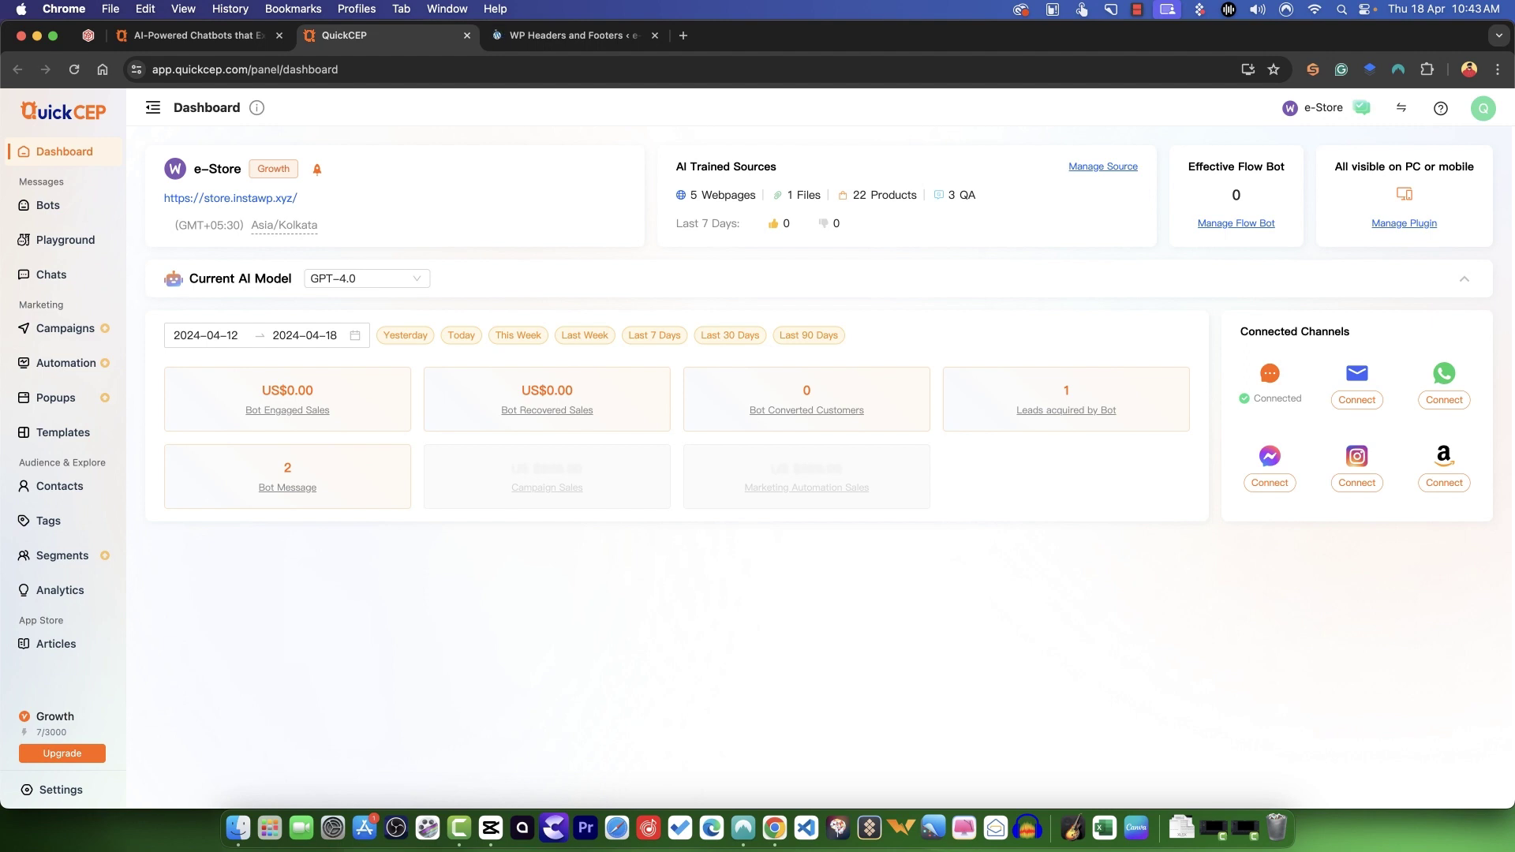
click(1483, 109)
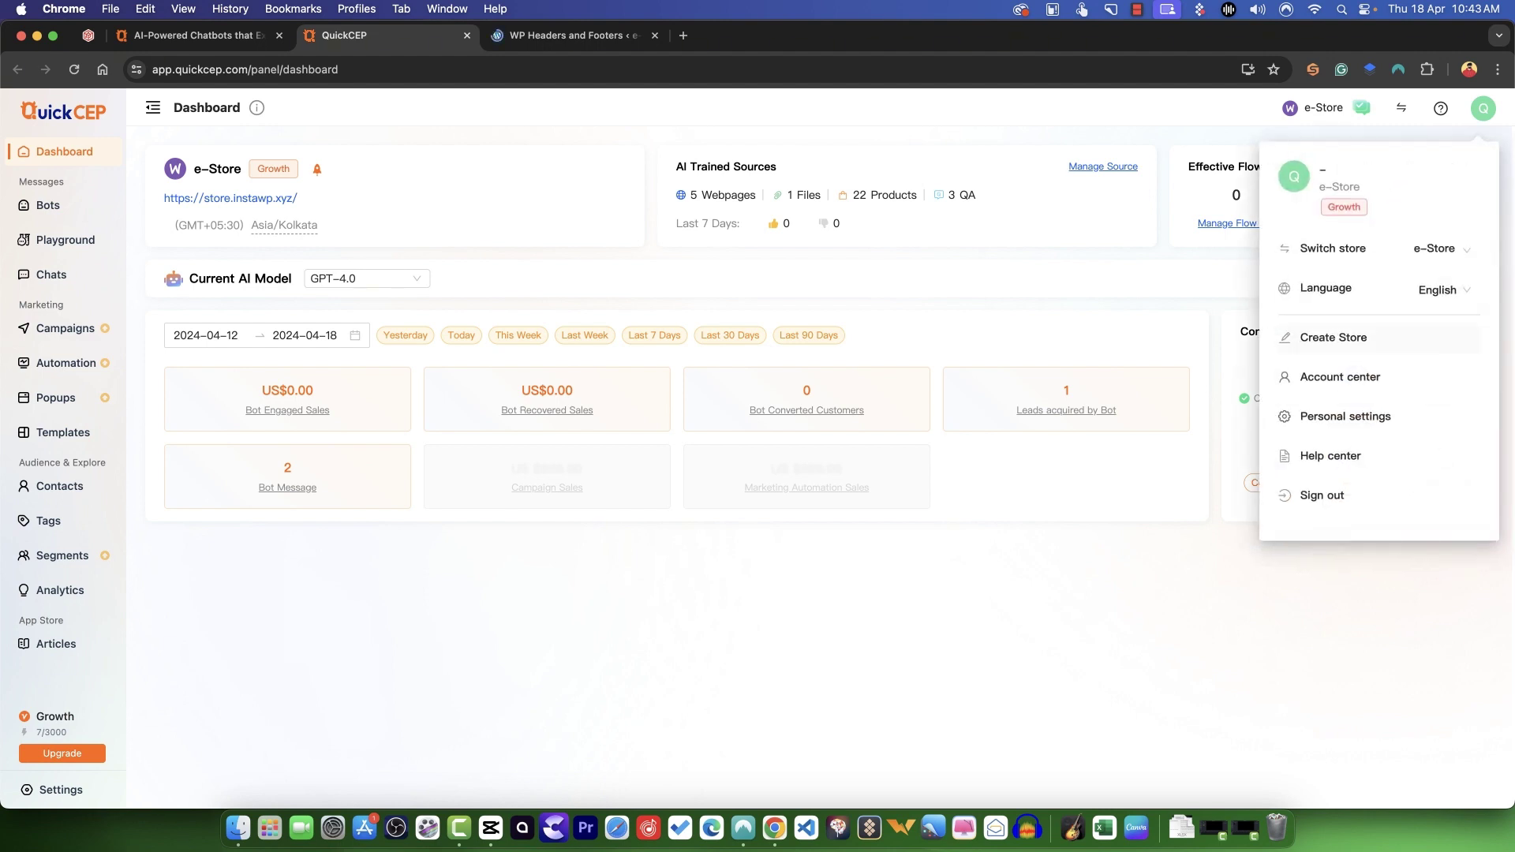
click(1333, 337)
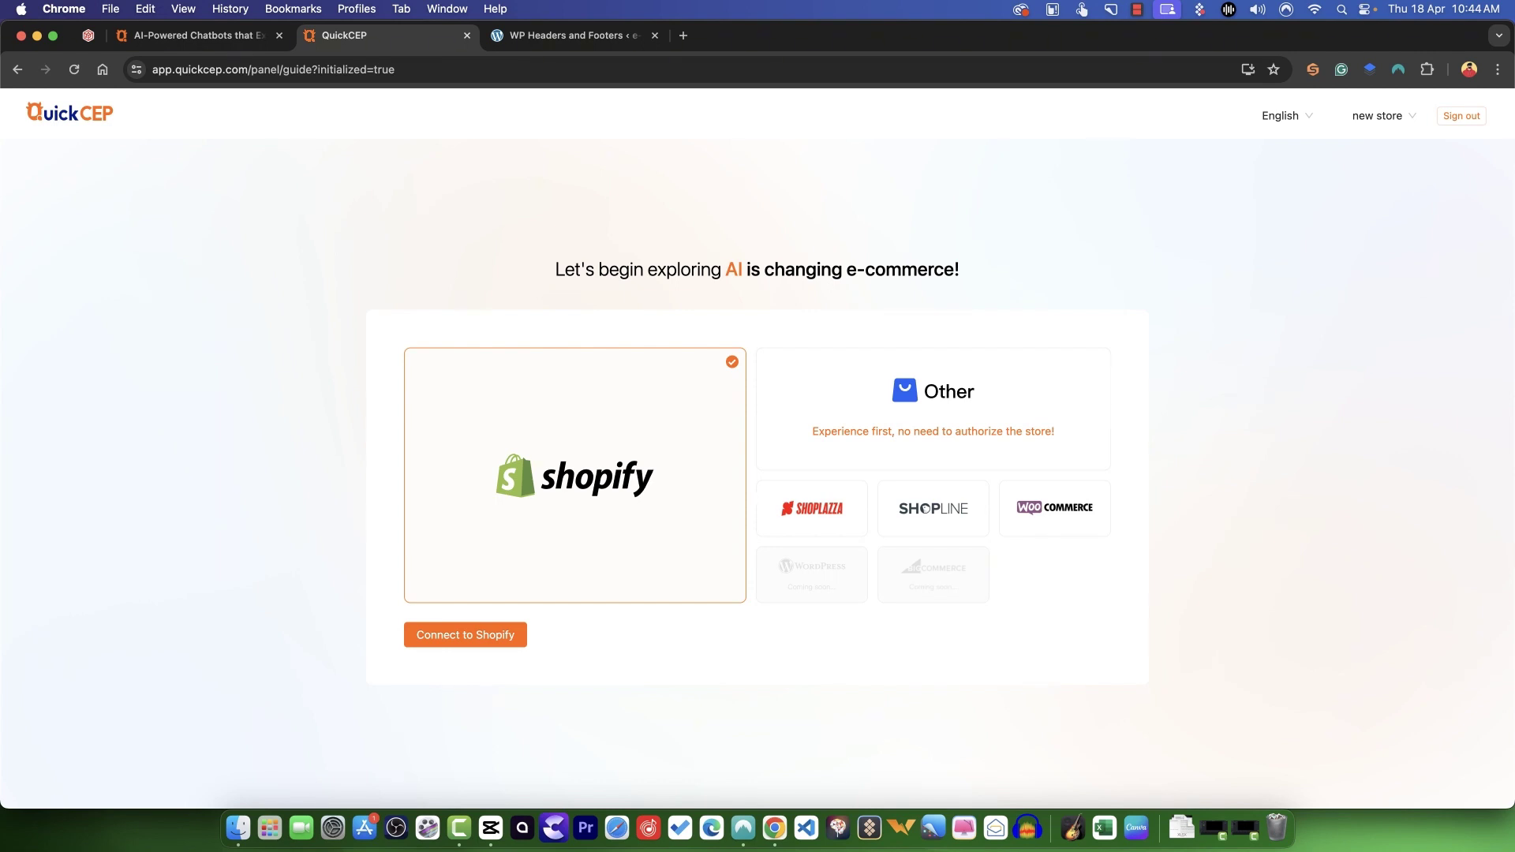
click(198, 35)
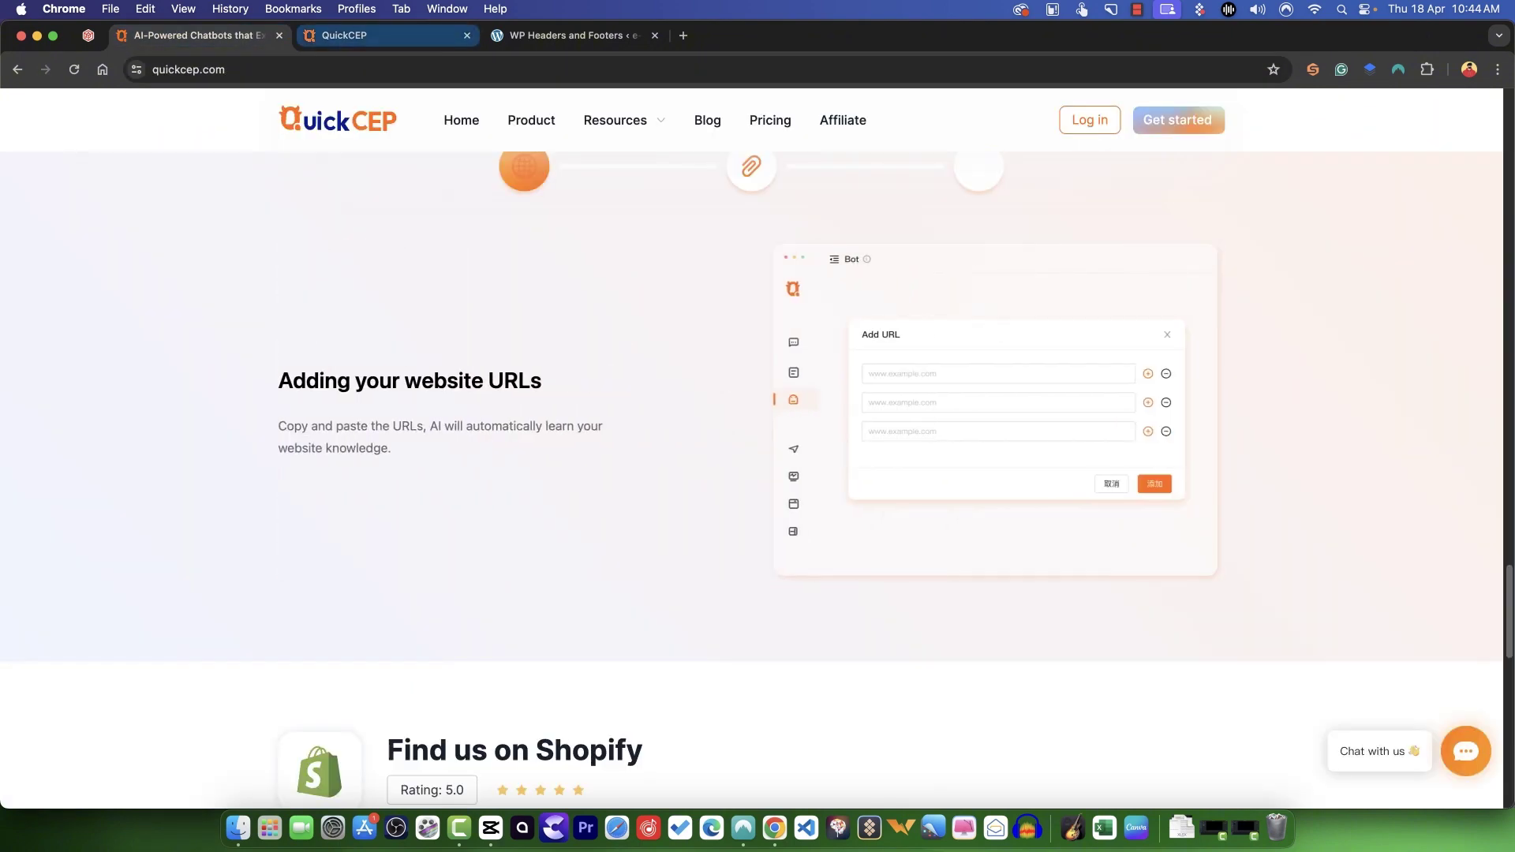
click(387, 36)
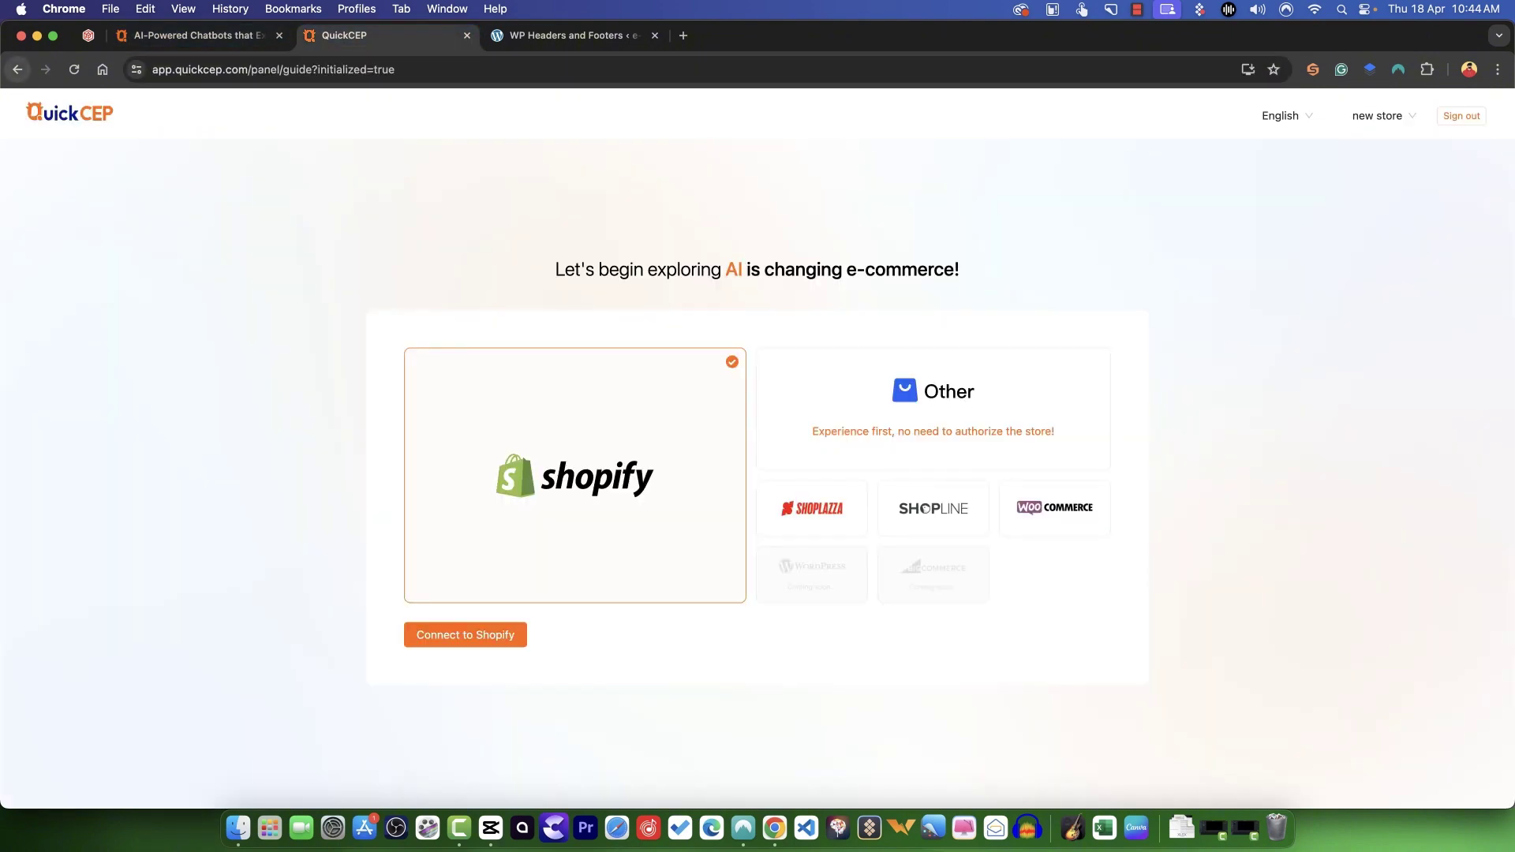
click(18, 70)
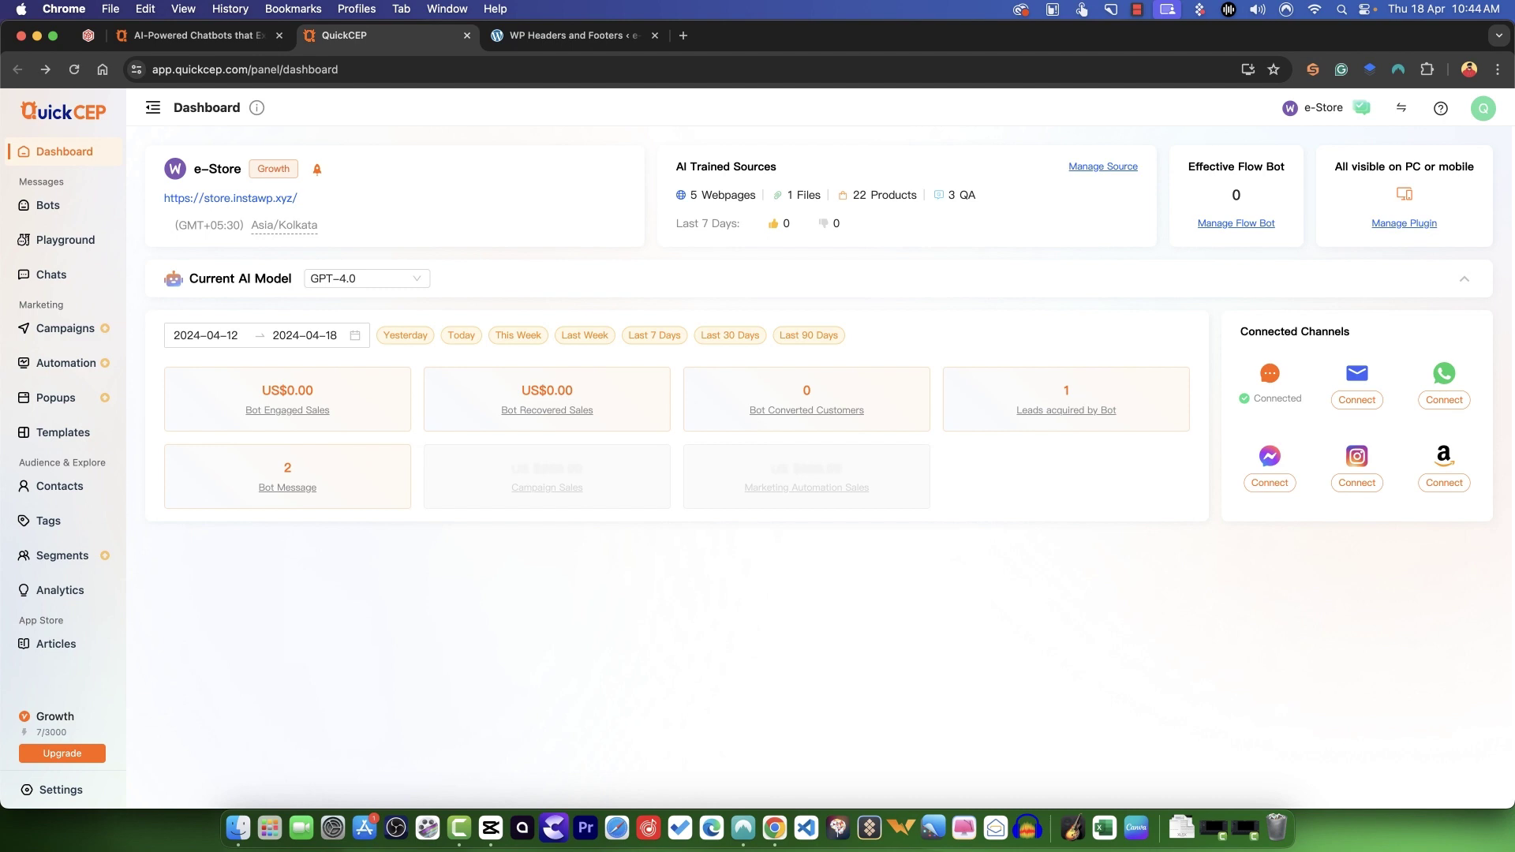
View the JS code in QuickCEP's Integrations settings and the script placed in the Scripts in Header field of WP Headers and Footers
click(61, 790)
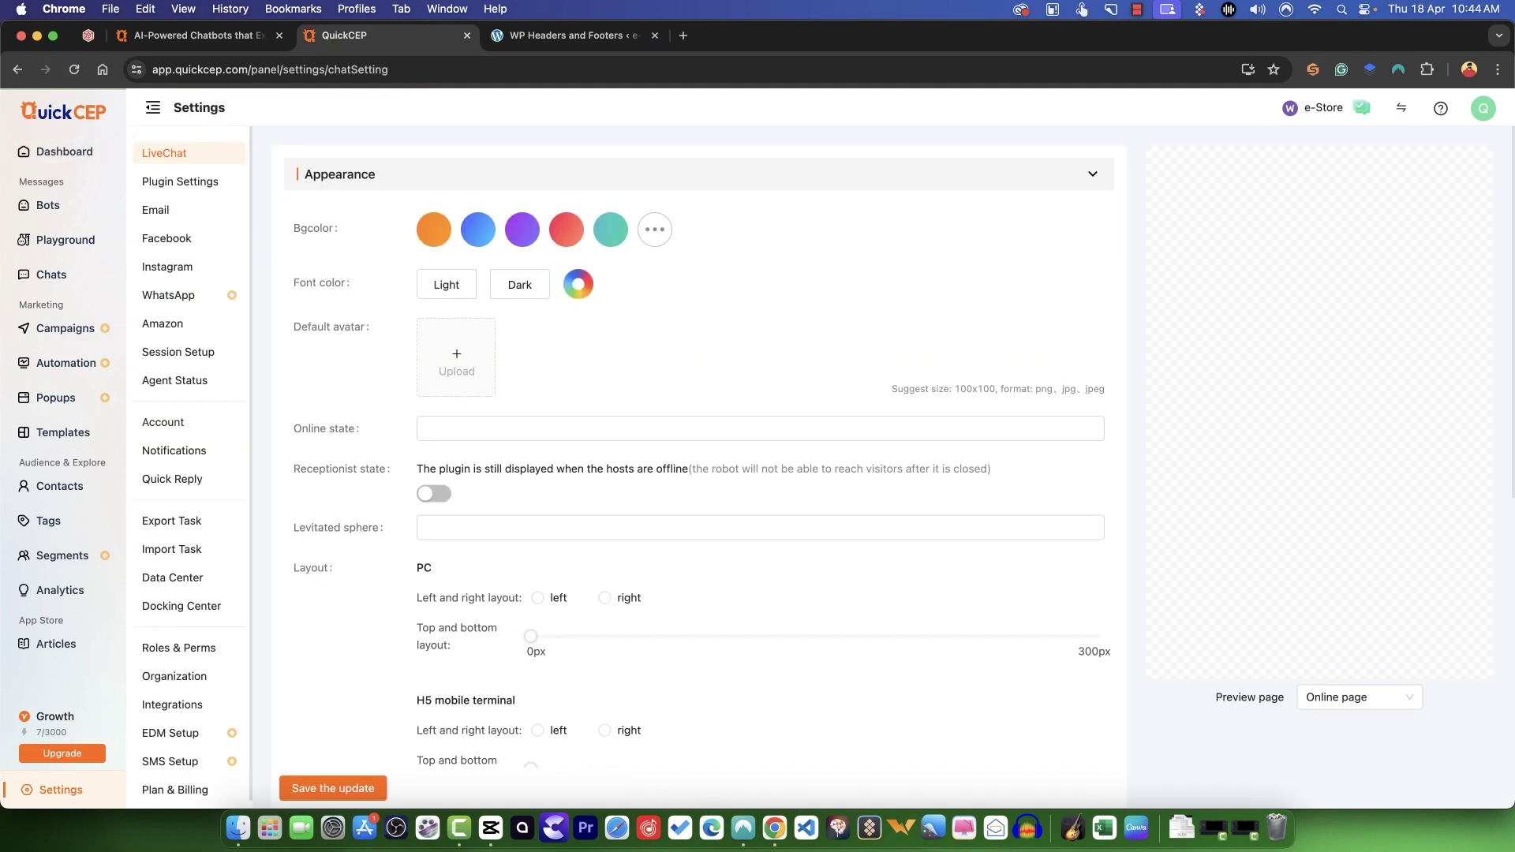
scroll(172, 698, down, 1)
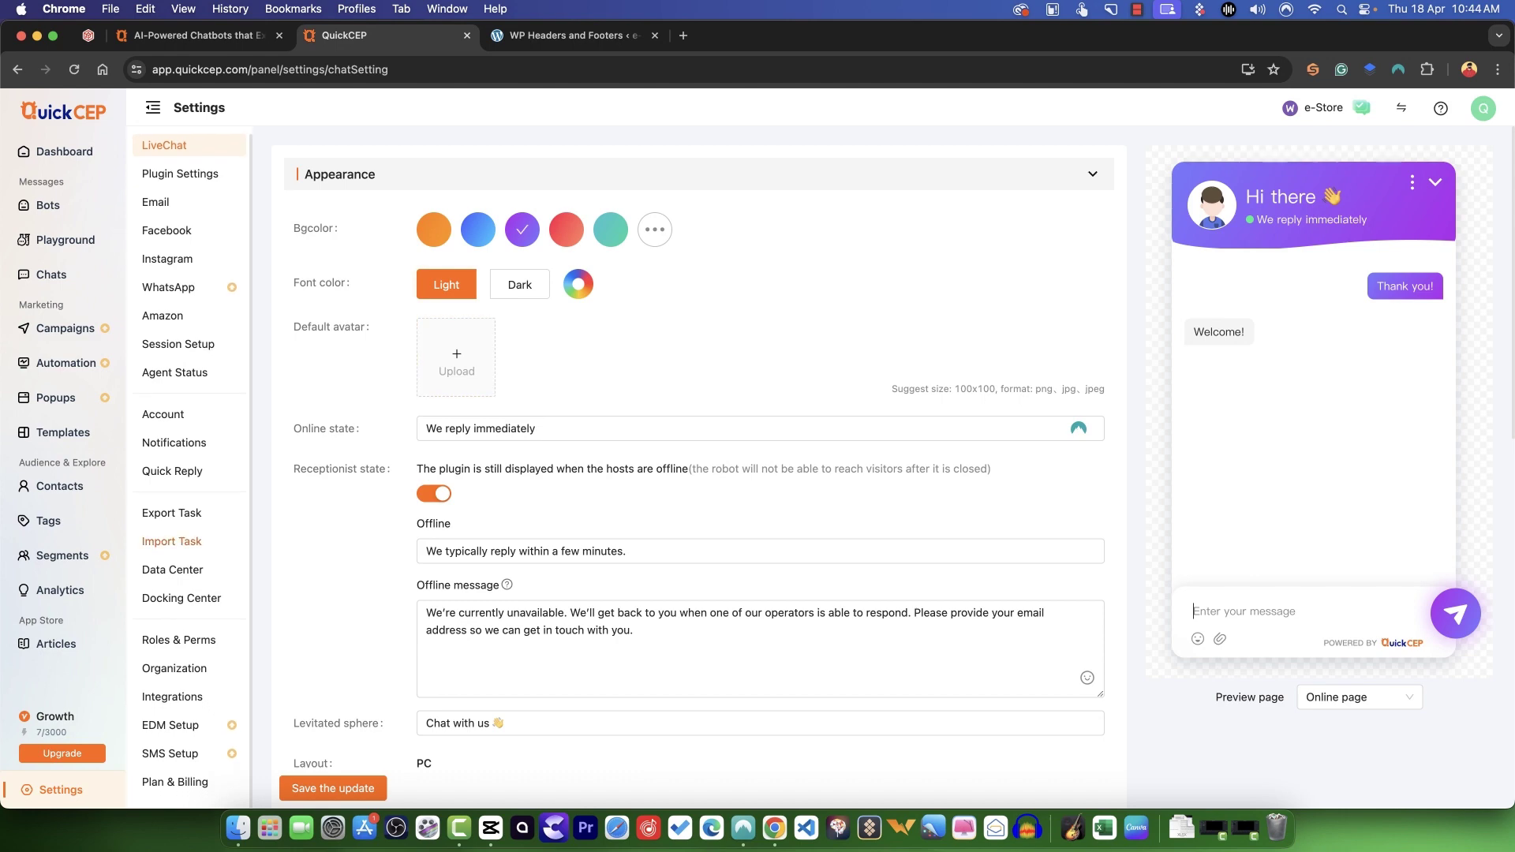
click(172, 697)
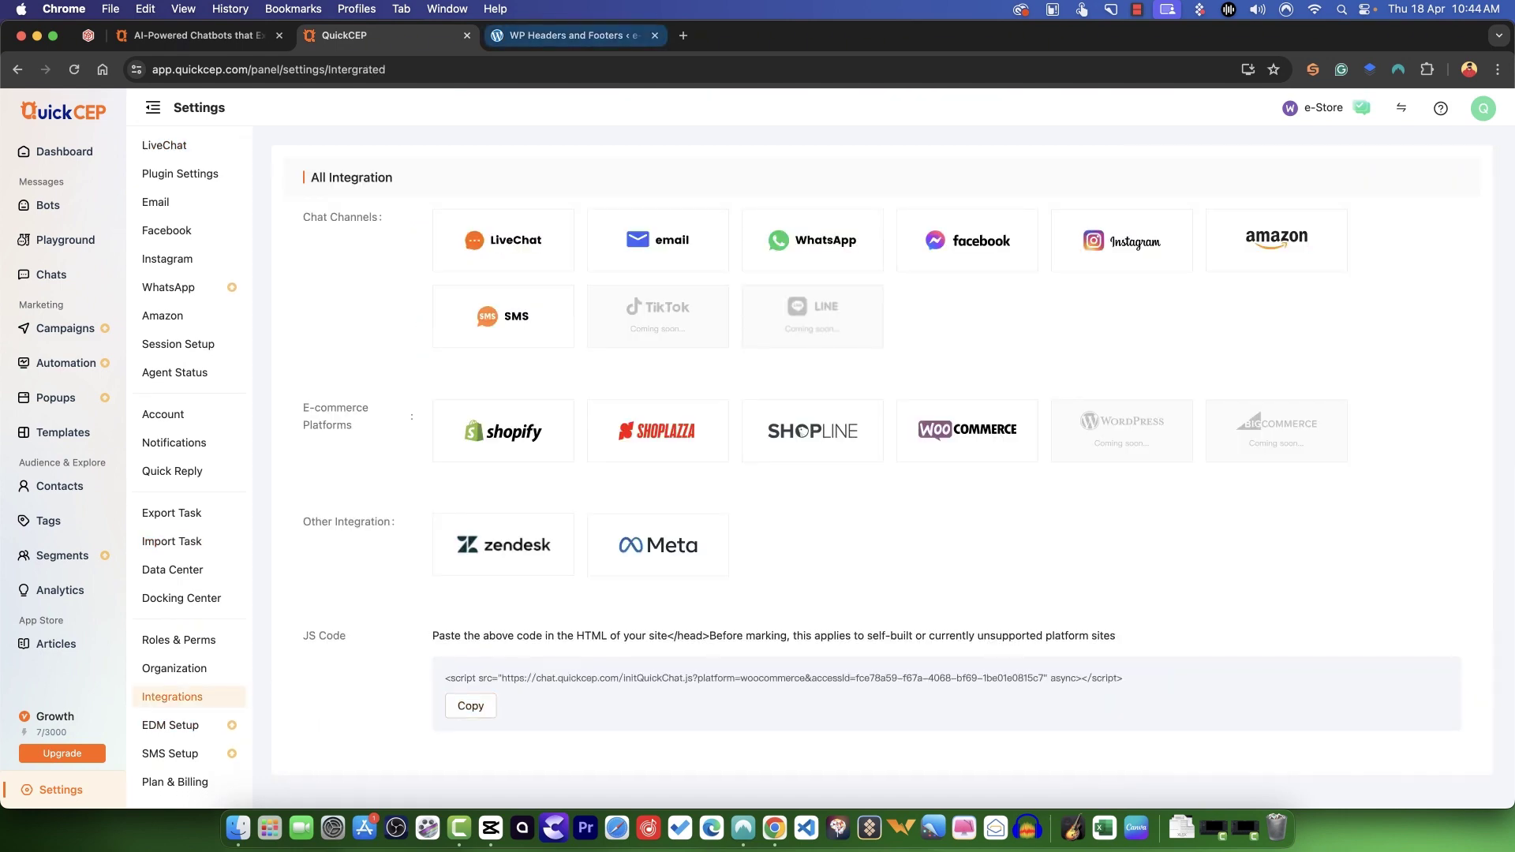
click(568, 34)
scroll(757, 457, down, 6)
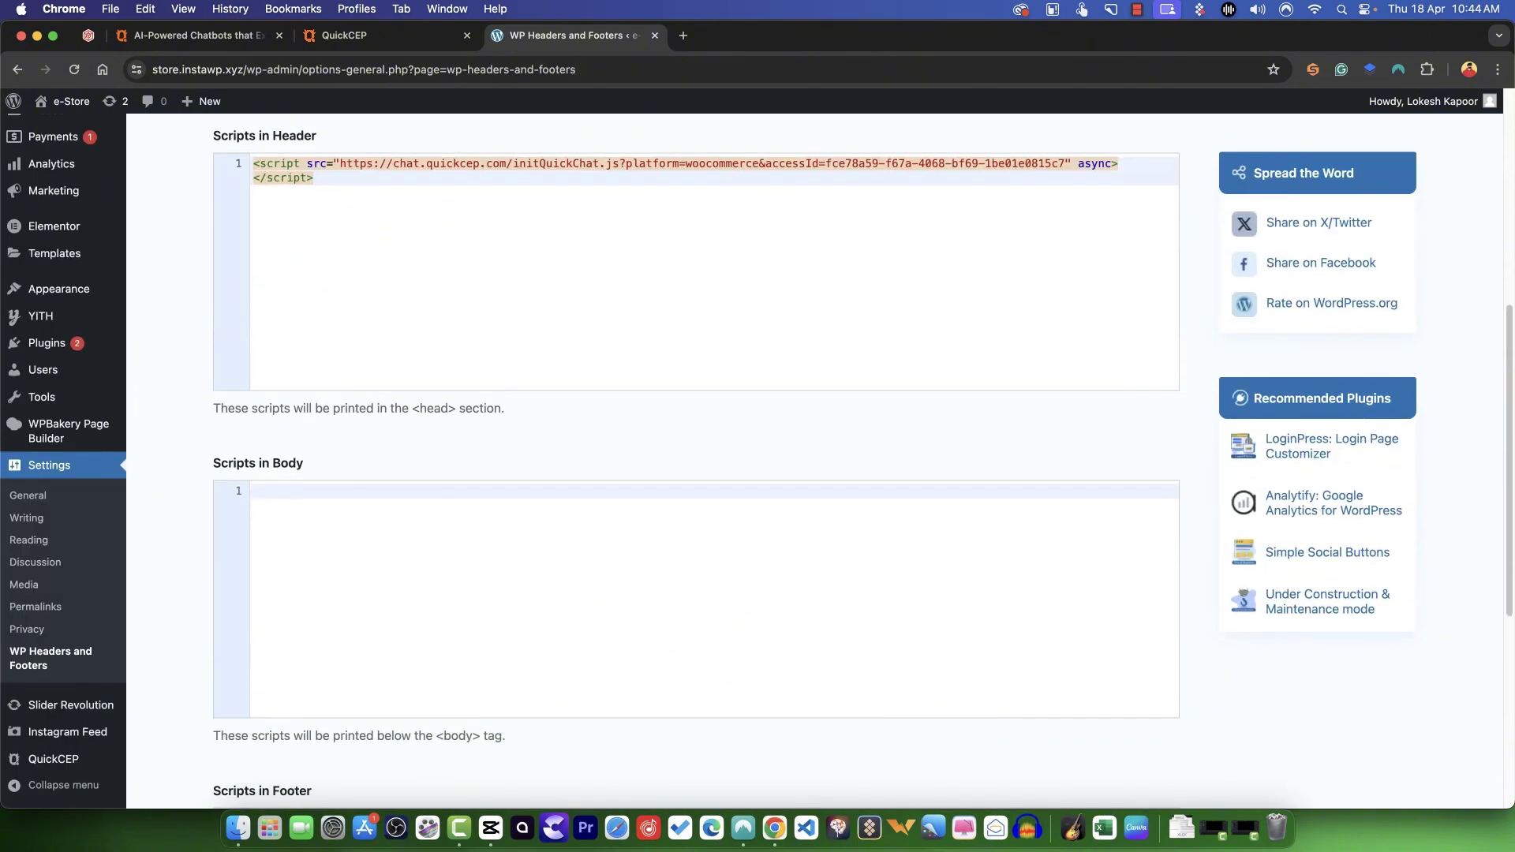
Switch back to QuickCEP and open the LiveChat appearance settings
click(386, 36)
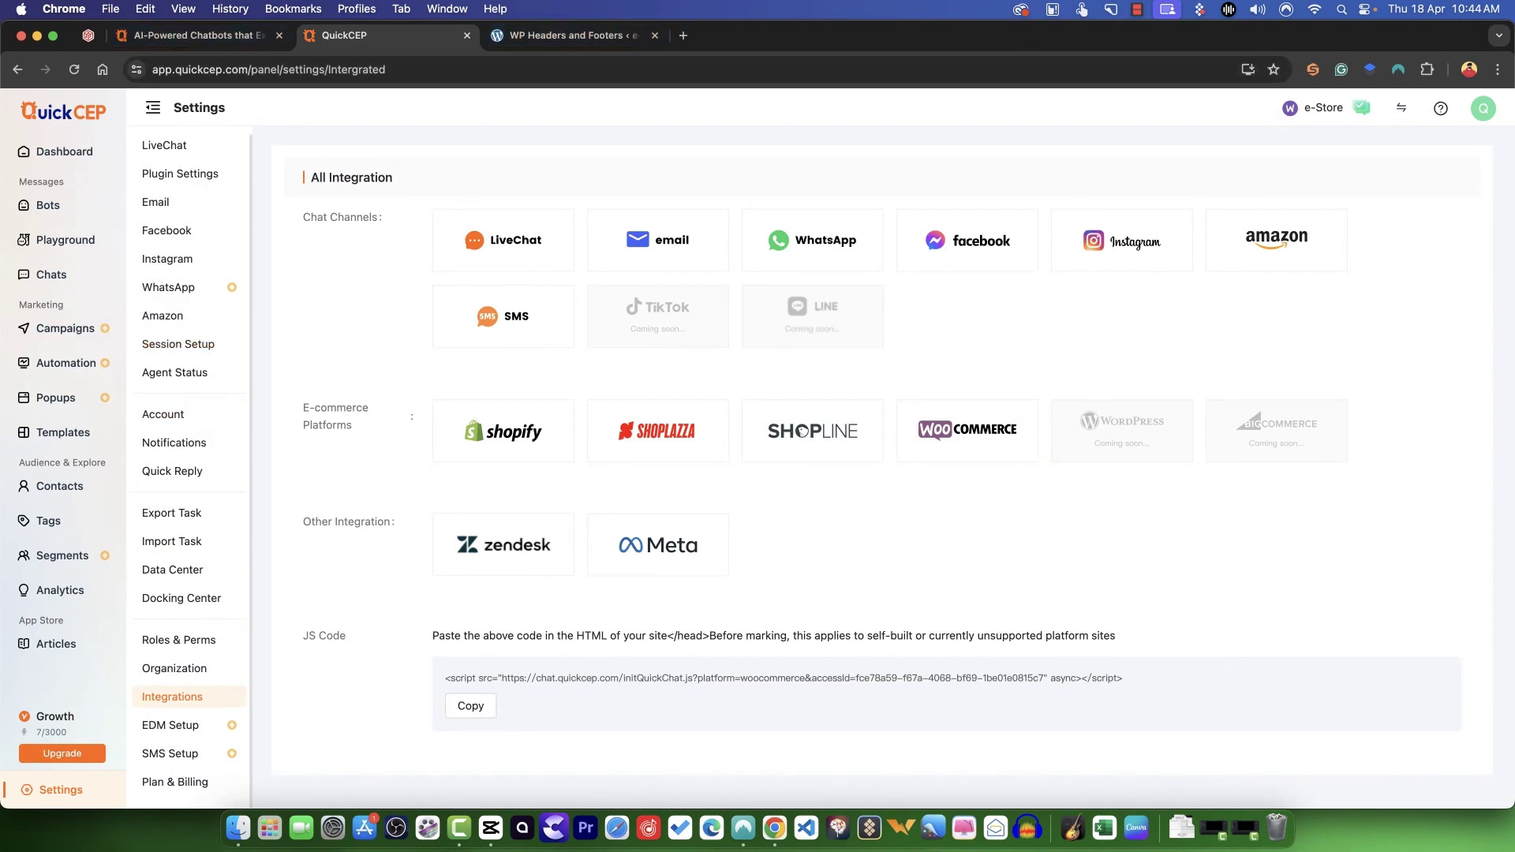
scroll(175, 381, up, 1)
click(164, 153)
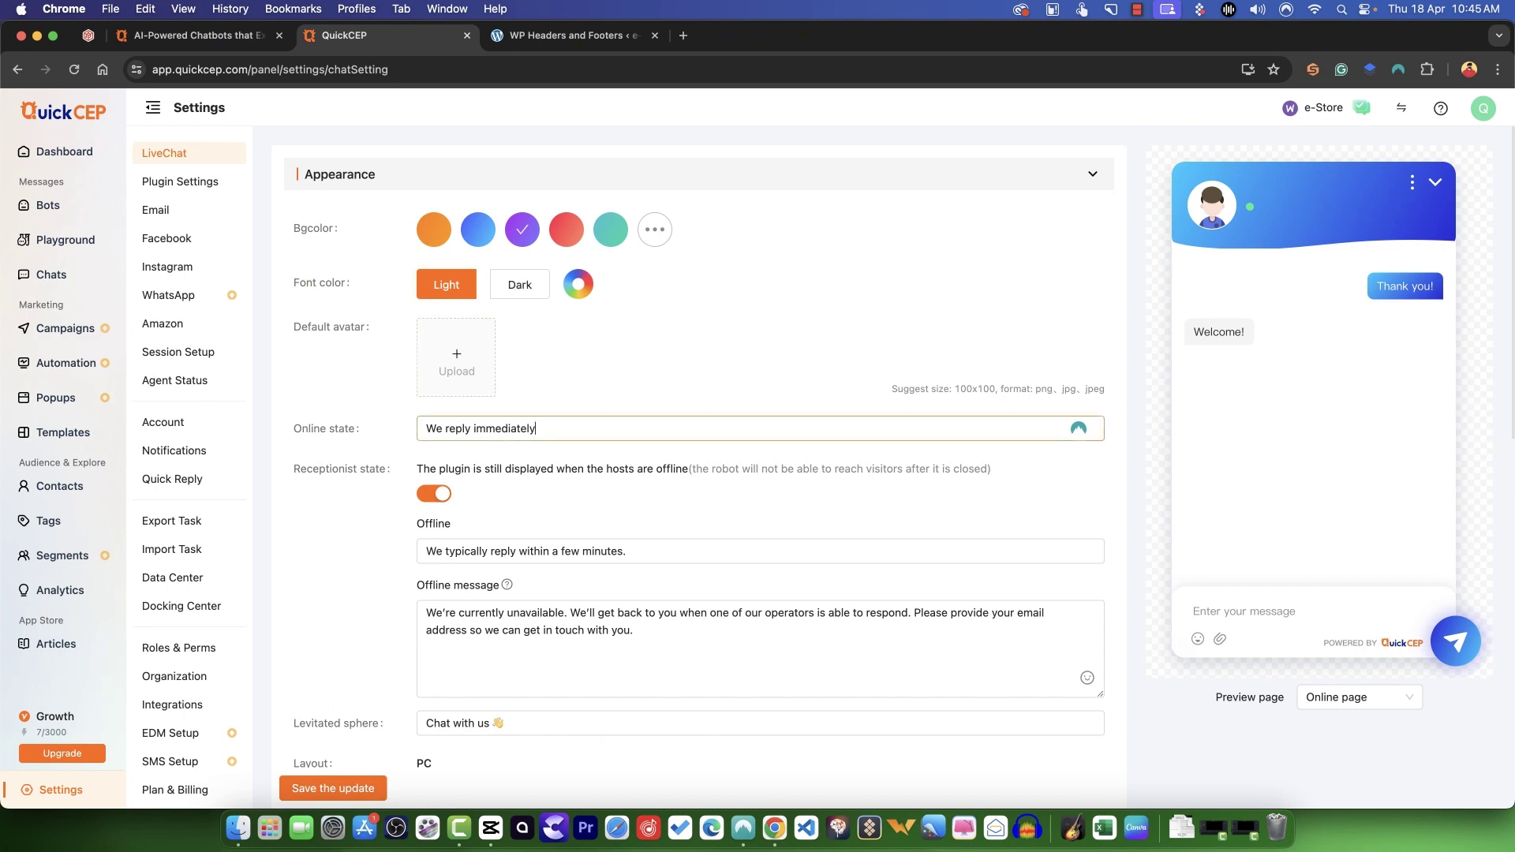
Look through the LiveChat Appearance settings, including the online state, offline messages, levitated sphere text and layout options
triple_click(544, 429)
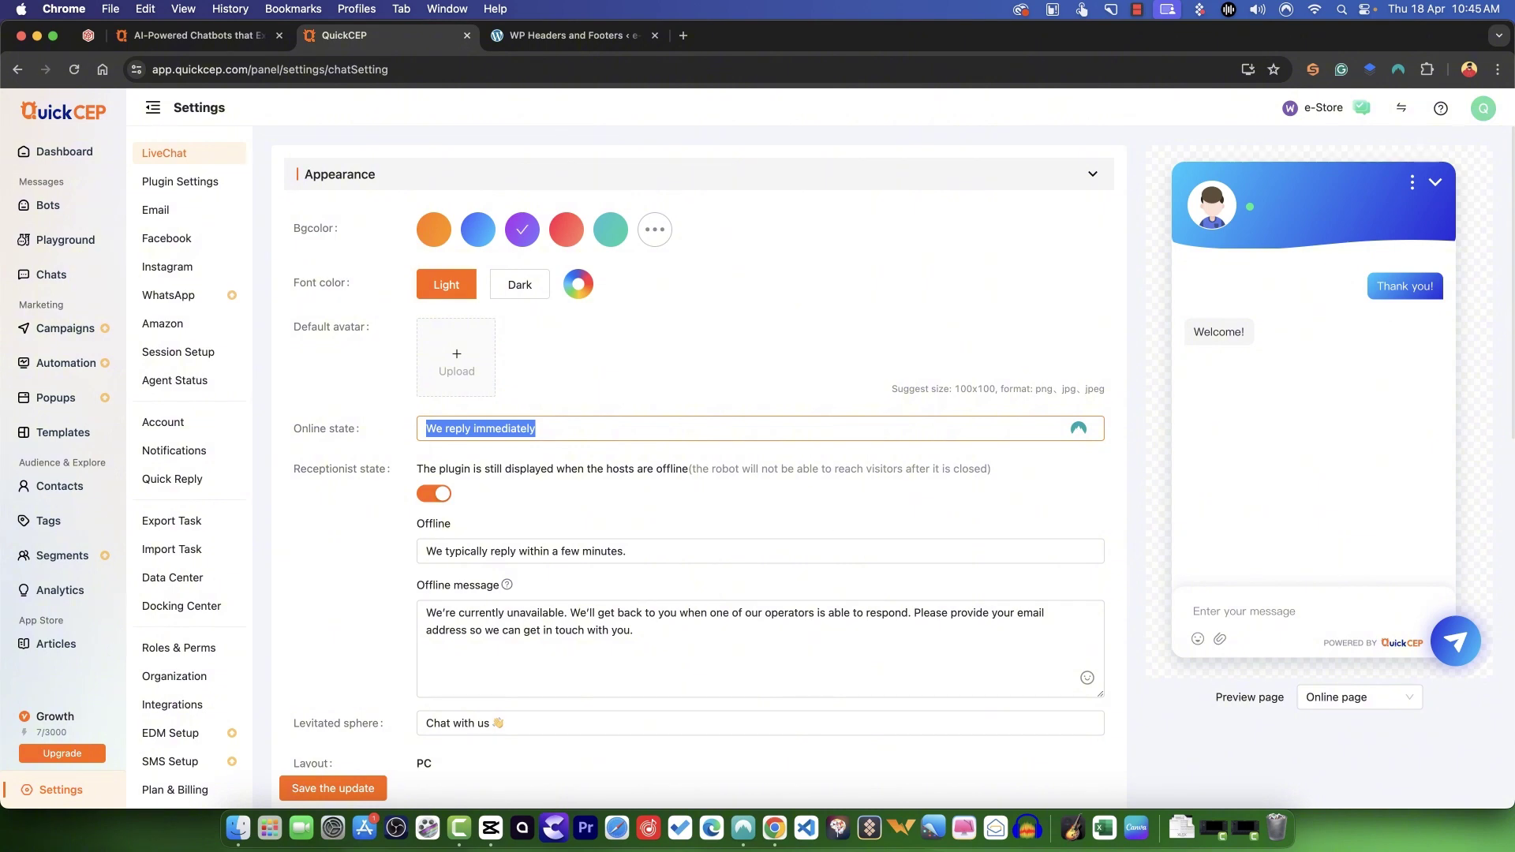
click(1435, 182)
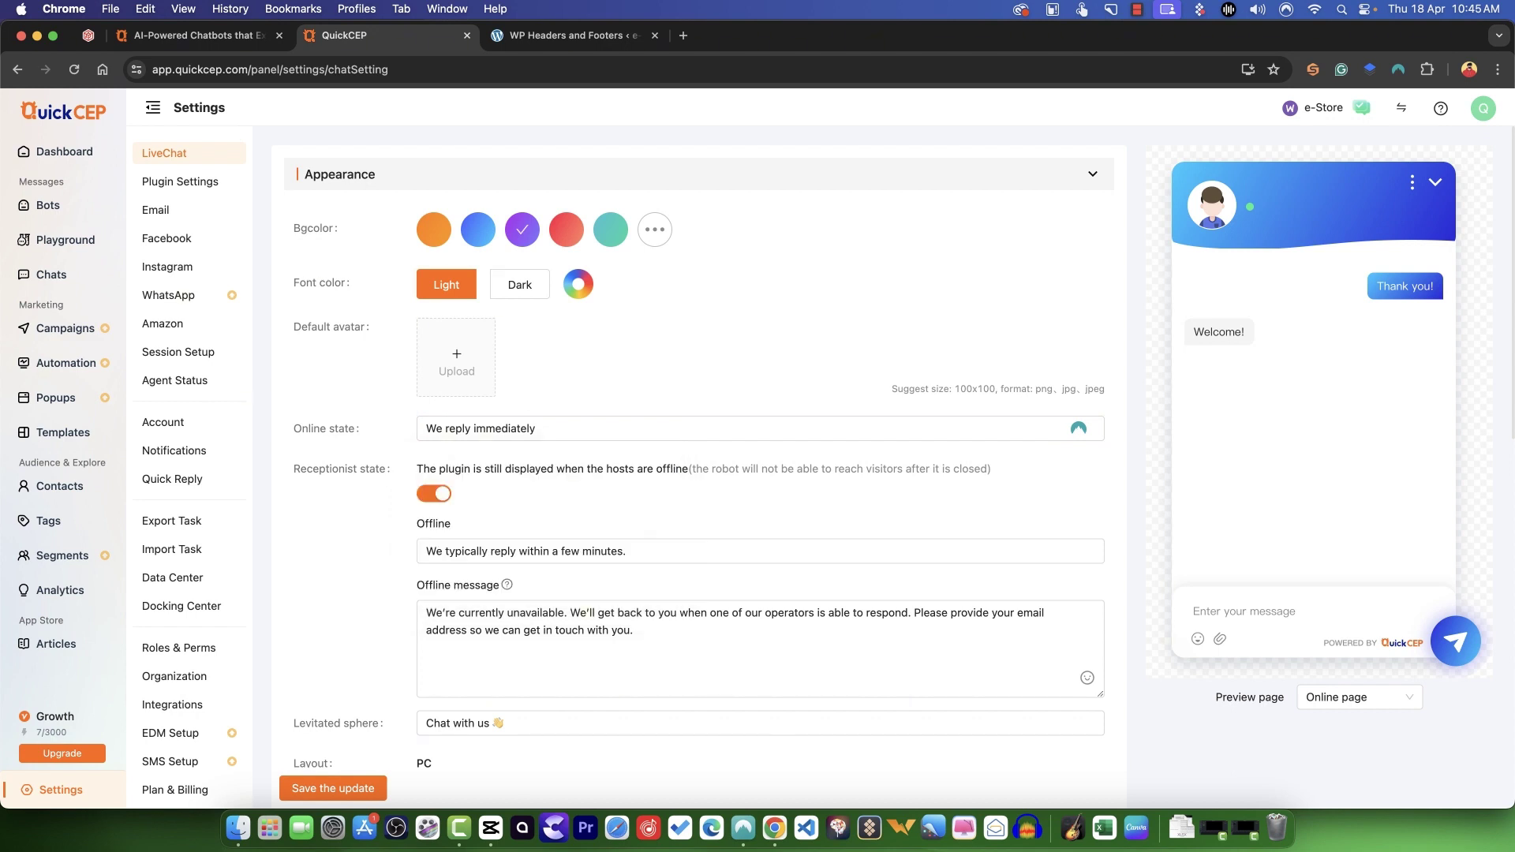
scroll(698, 474, down, 2)
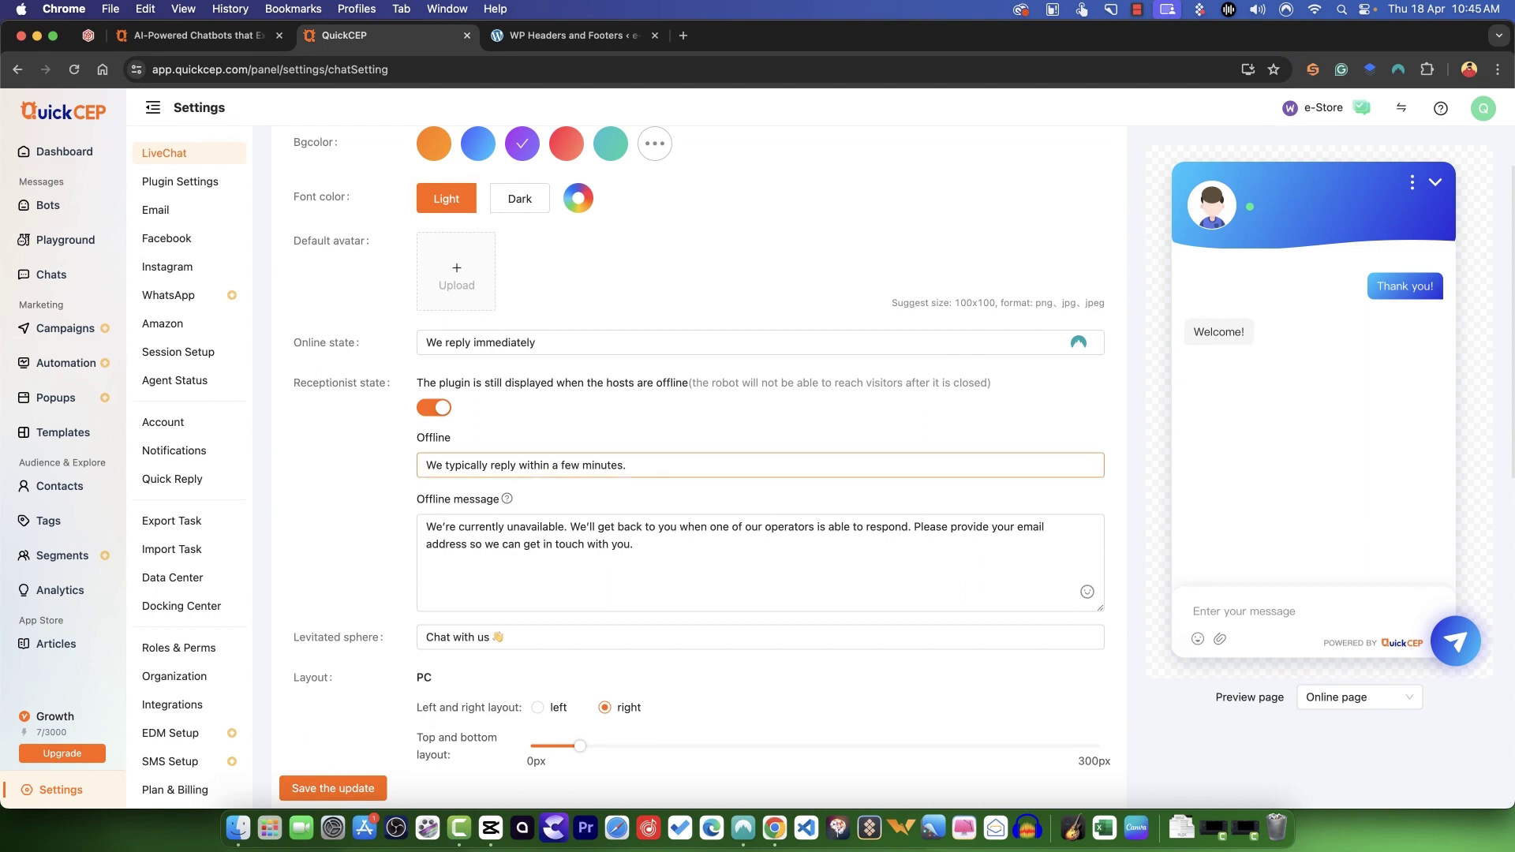
drag(436, 465, 626, 465)
click(360, 459)
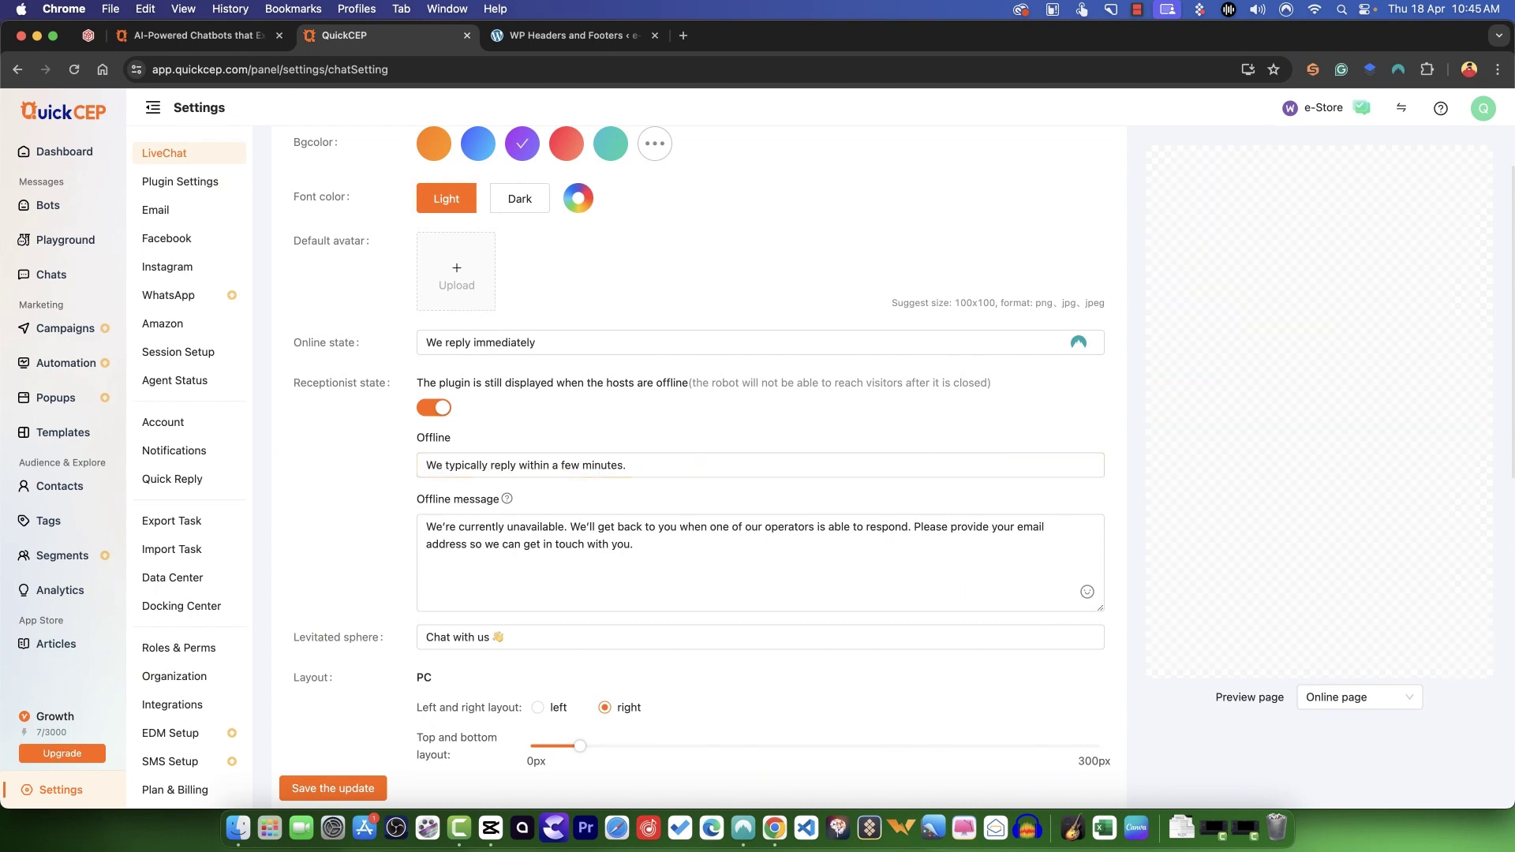
scroll(757, 552, down, 5)
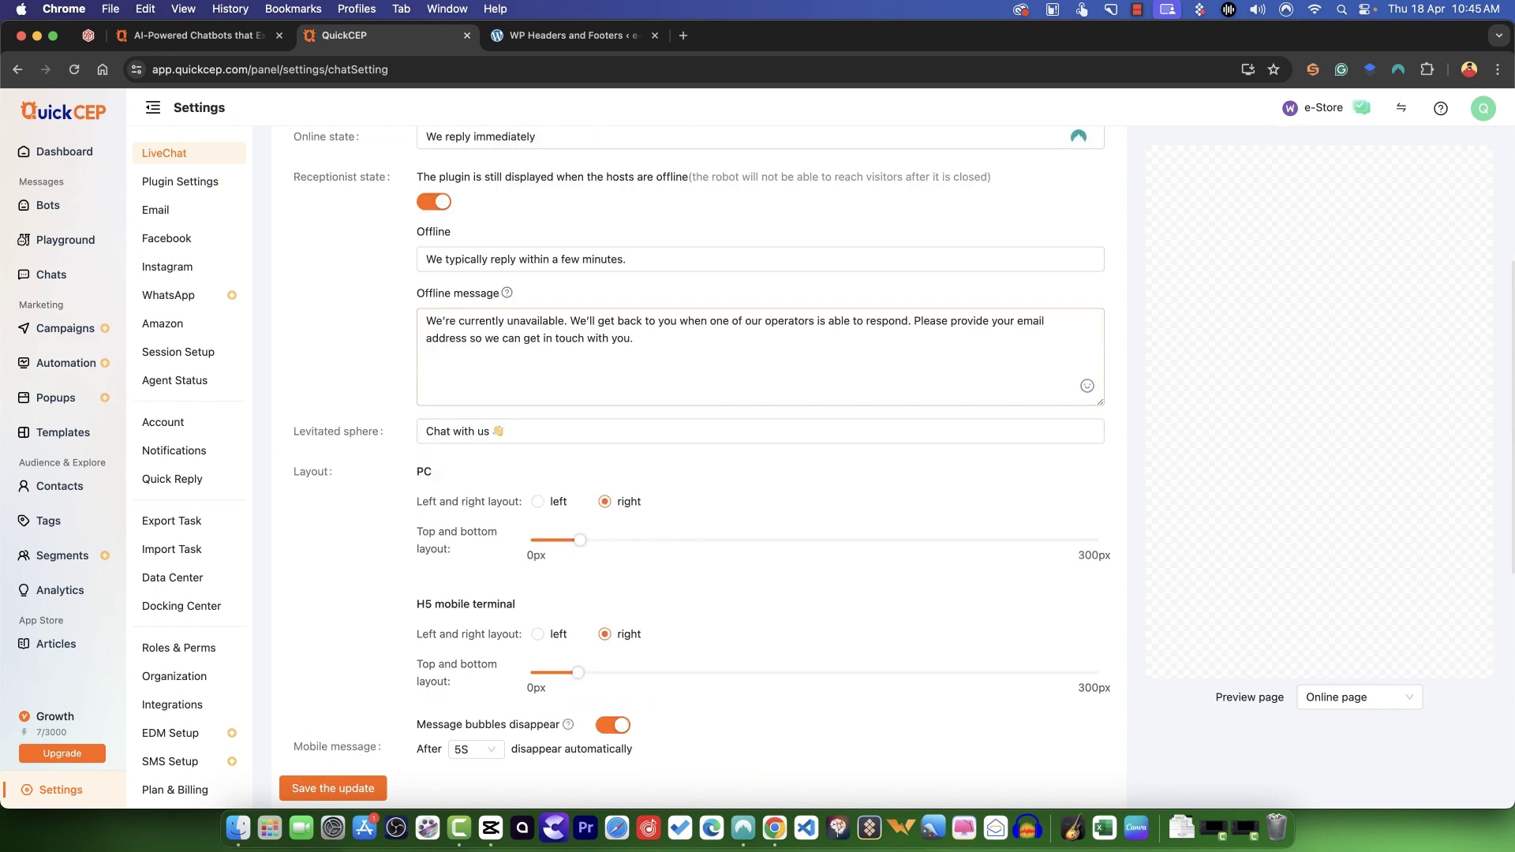
scroll(757, 349, down, 2)
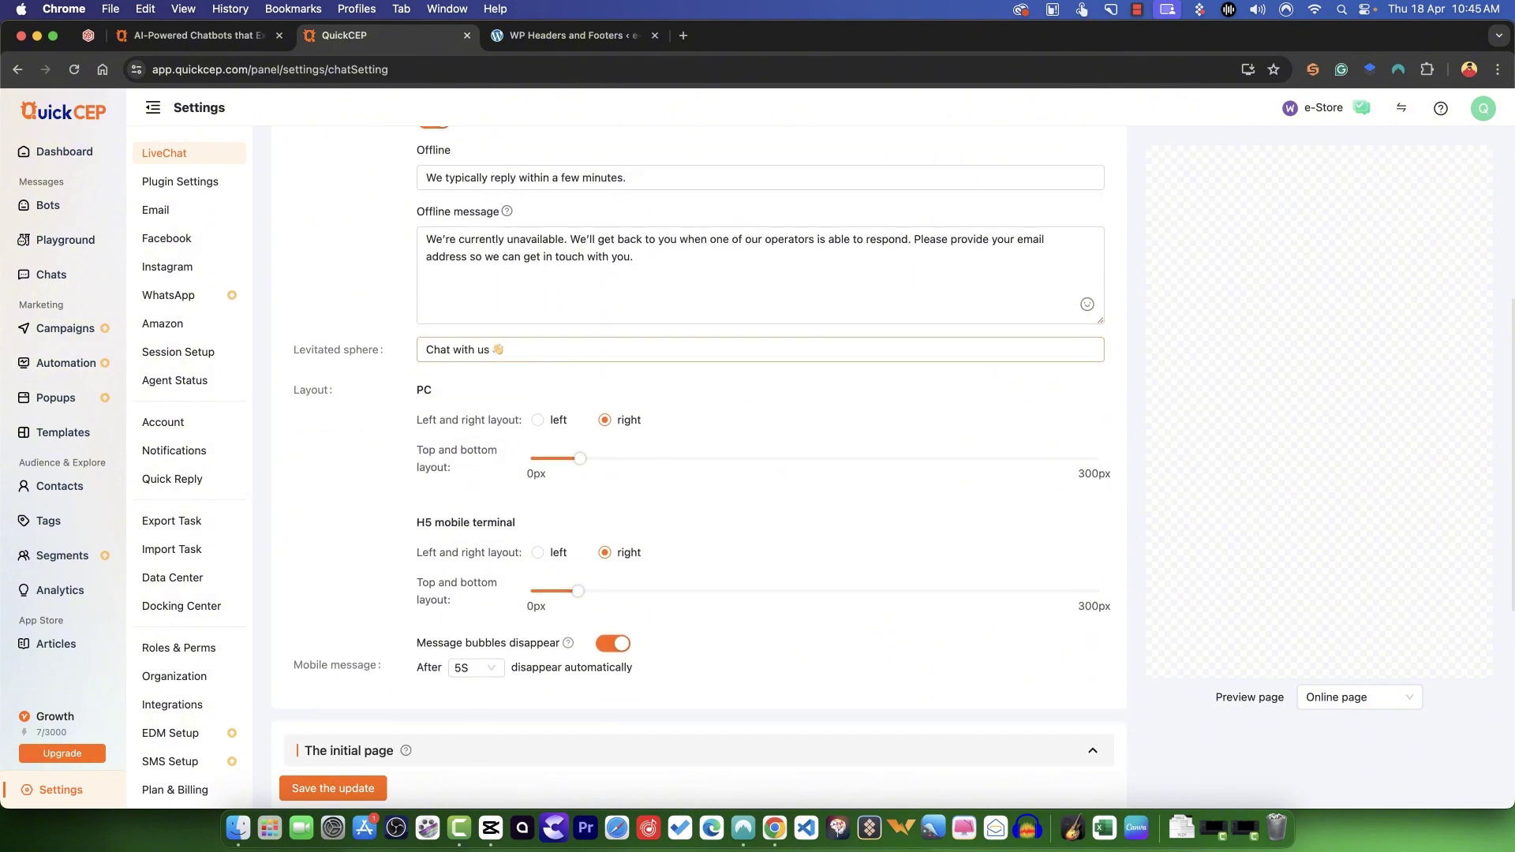
scroll(758, 350, down, 1)
scroll(699, 445, down, 3)
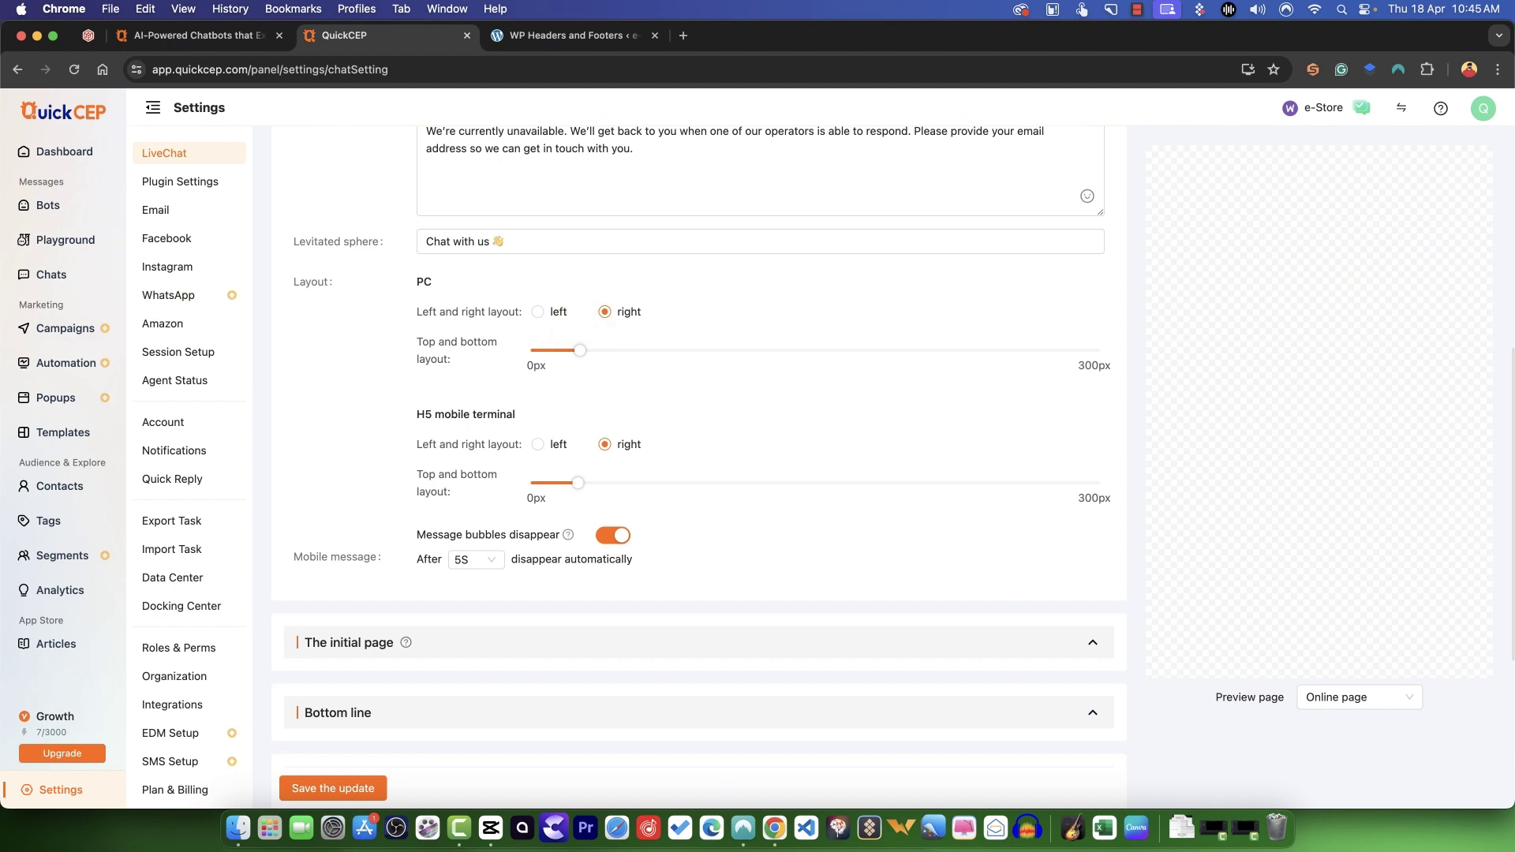
Expand the initial page, Bottom line and Concluding remarks sections of the LiveChat settings and look through their messages
scroll(699, 447, down, 5)
click(1093, 443)
scroll(760, 487, down, 4)
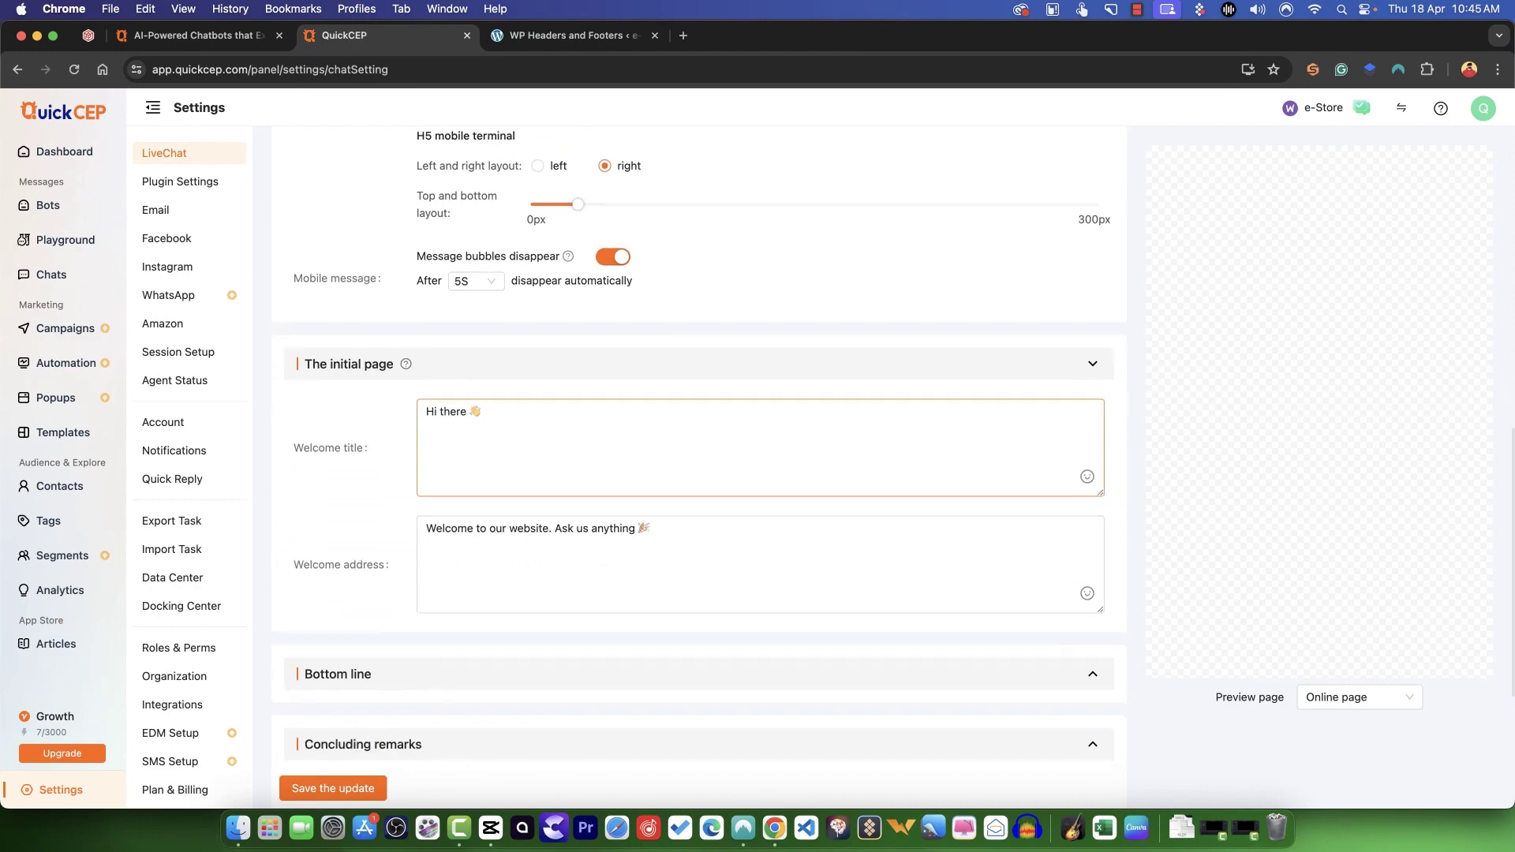
scroll(1093, 487, down, 1)
click(1093, 551)
scroll(1093, 402, down, 7)
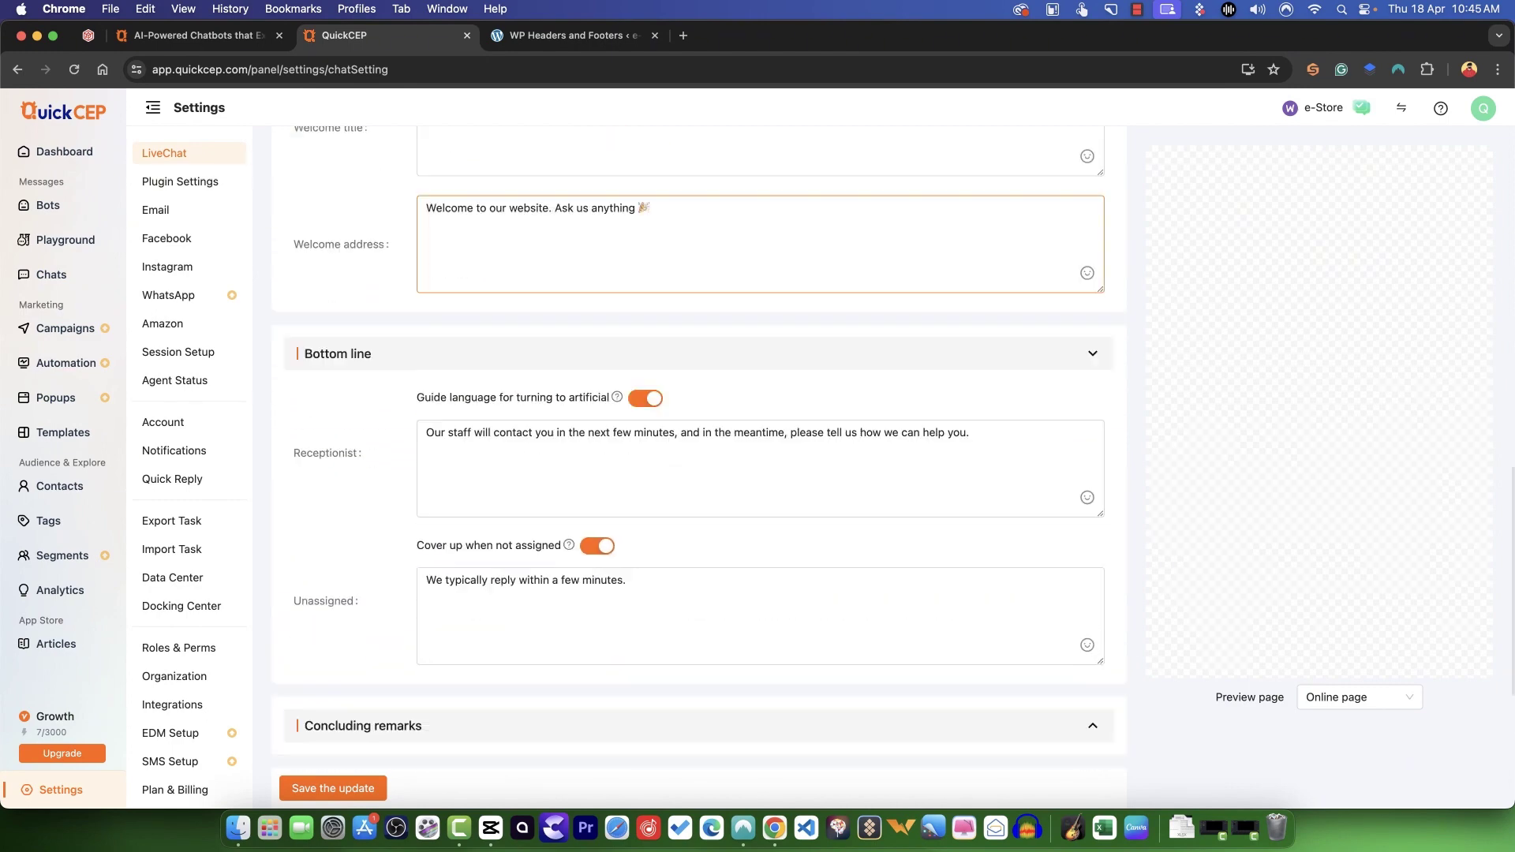
scroll(1093, 403, down, 4)
click(1093, 469)
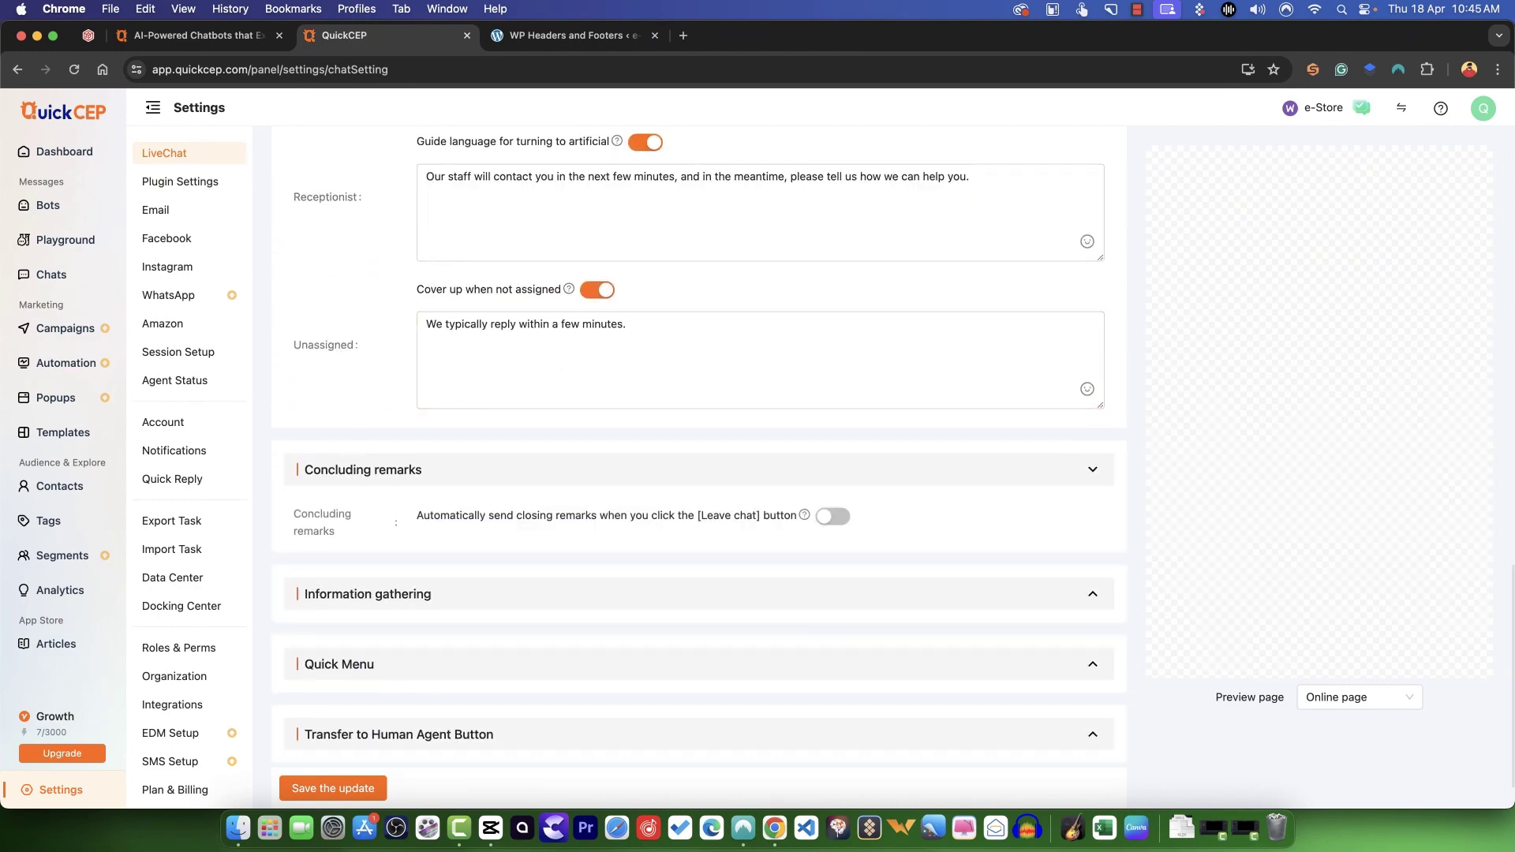
Expand the Information gathering section and turn off collecting visitor information before chatting with the receptionist
scroll(1093, 505, down, 1)
click(1093, 542)
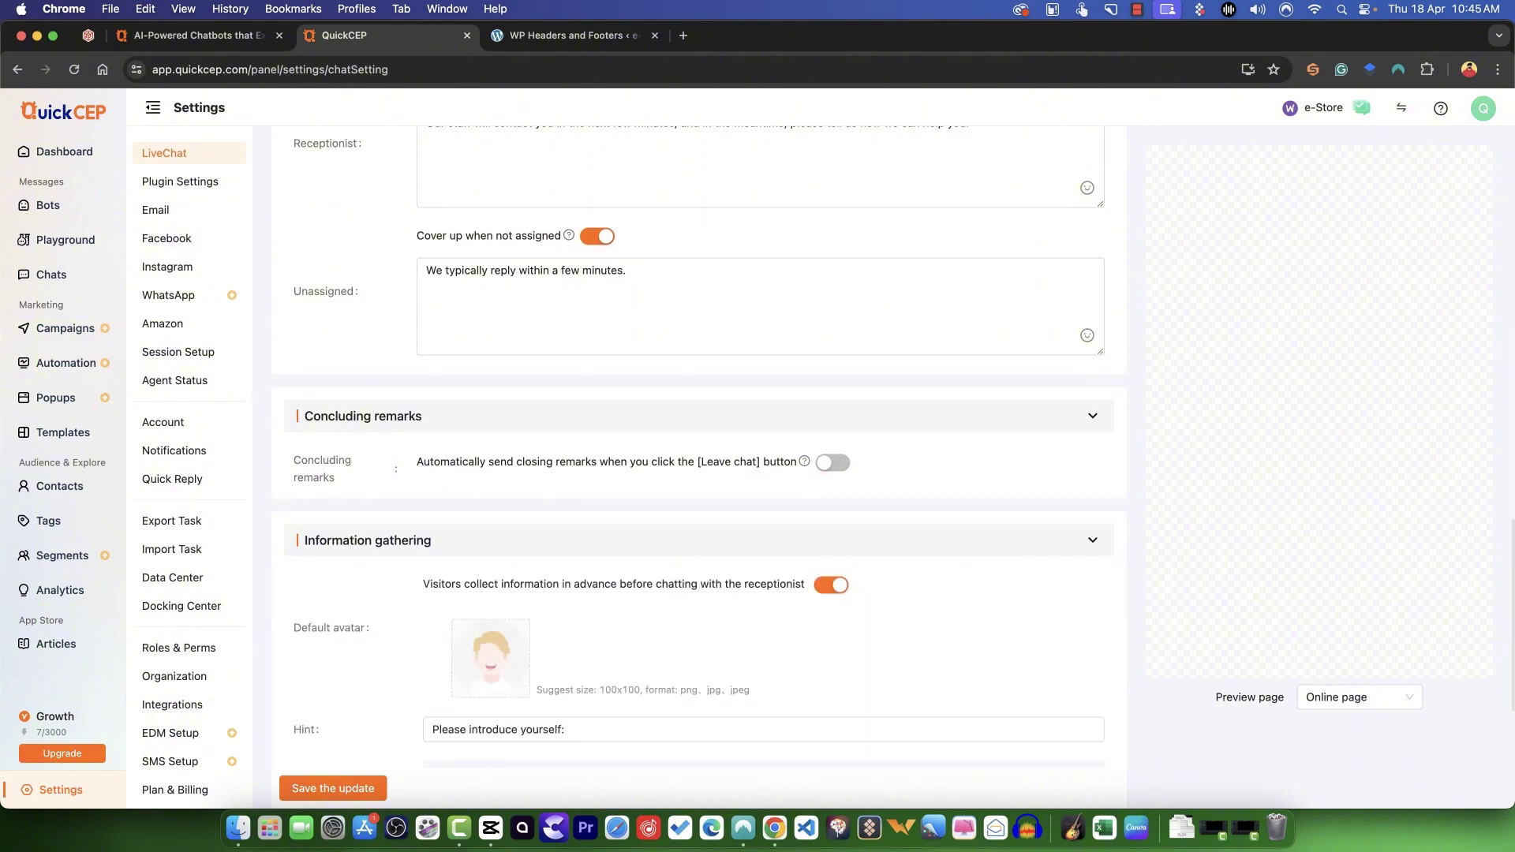
scroll(1092, 541, down, 3)
scroll(1092, 542, down, 3)
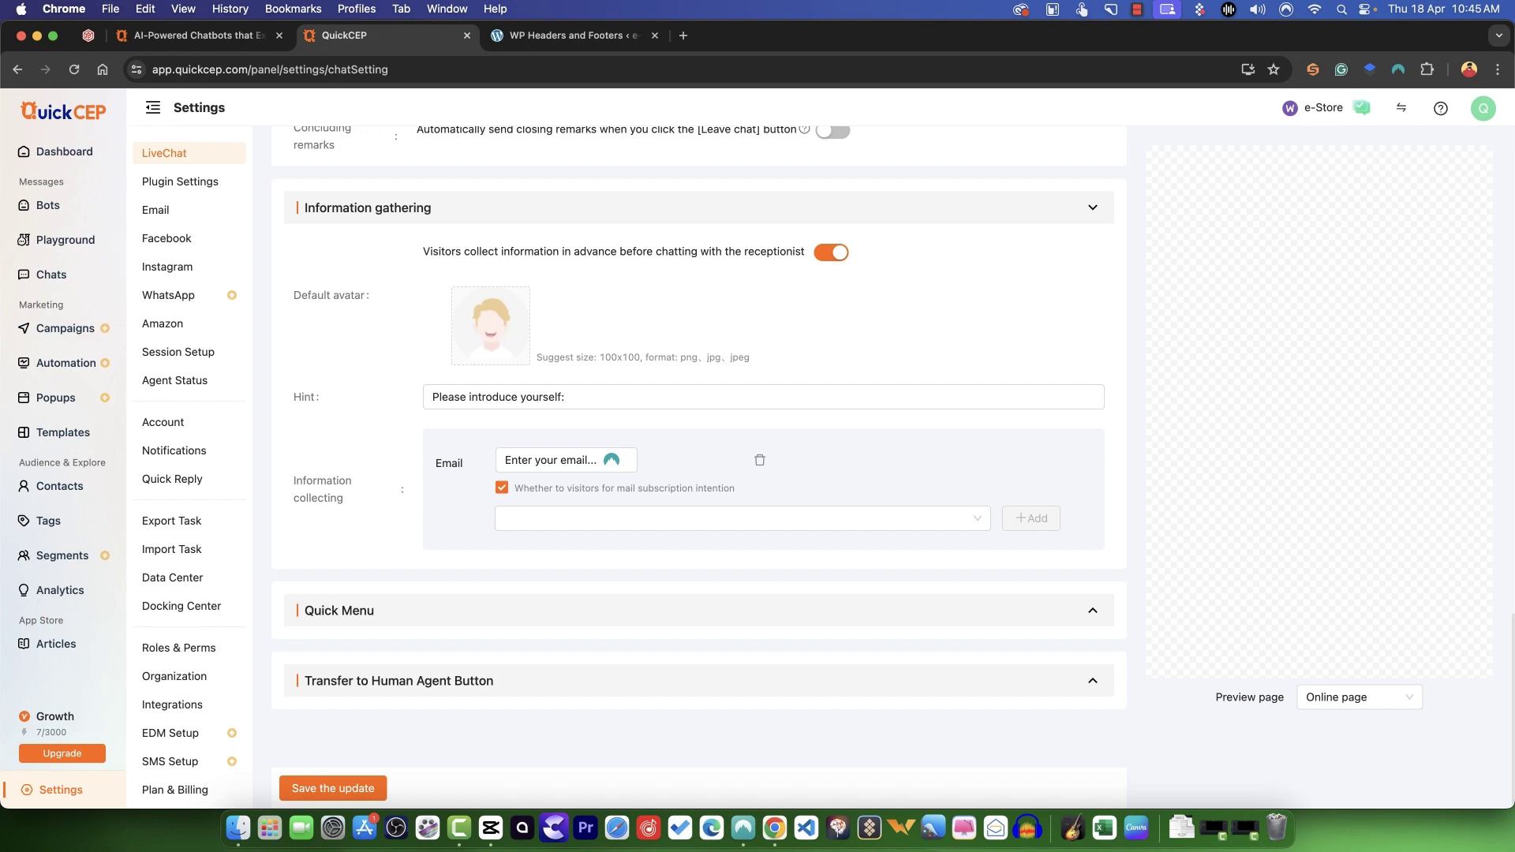
click(831, 252)
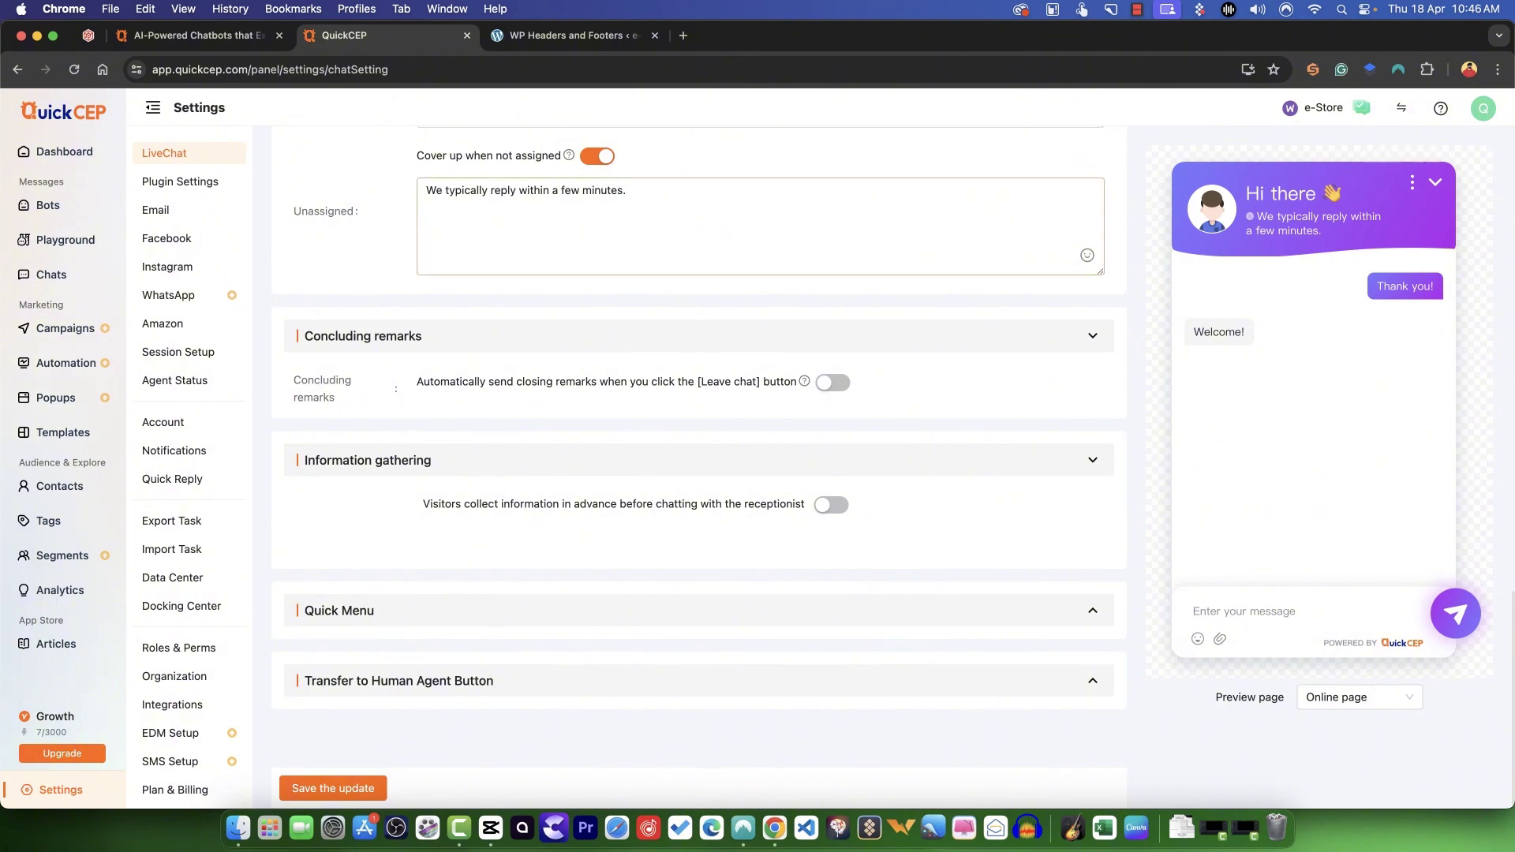
click(1136, 10)
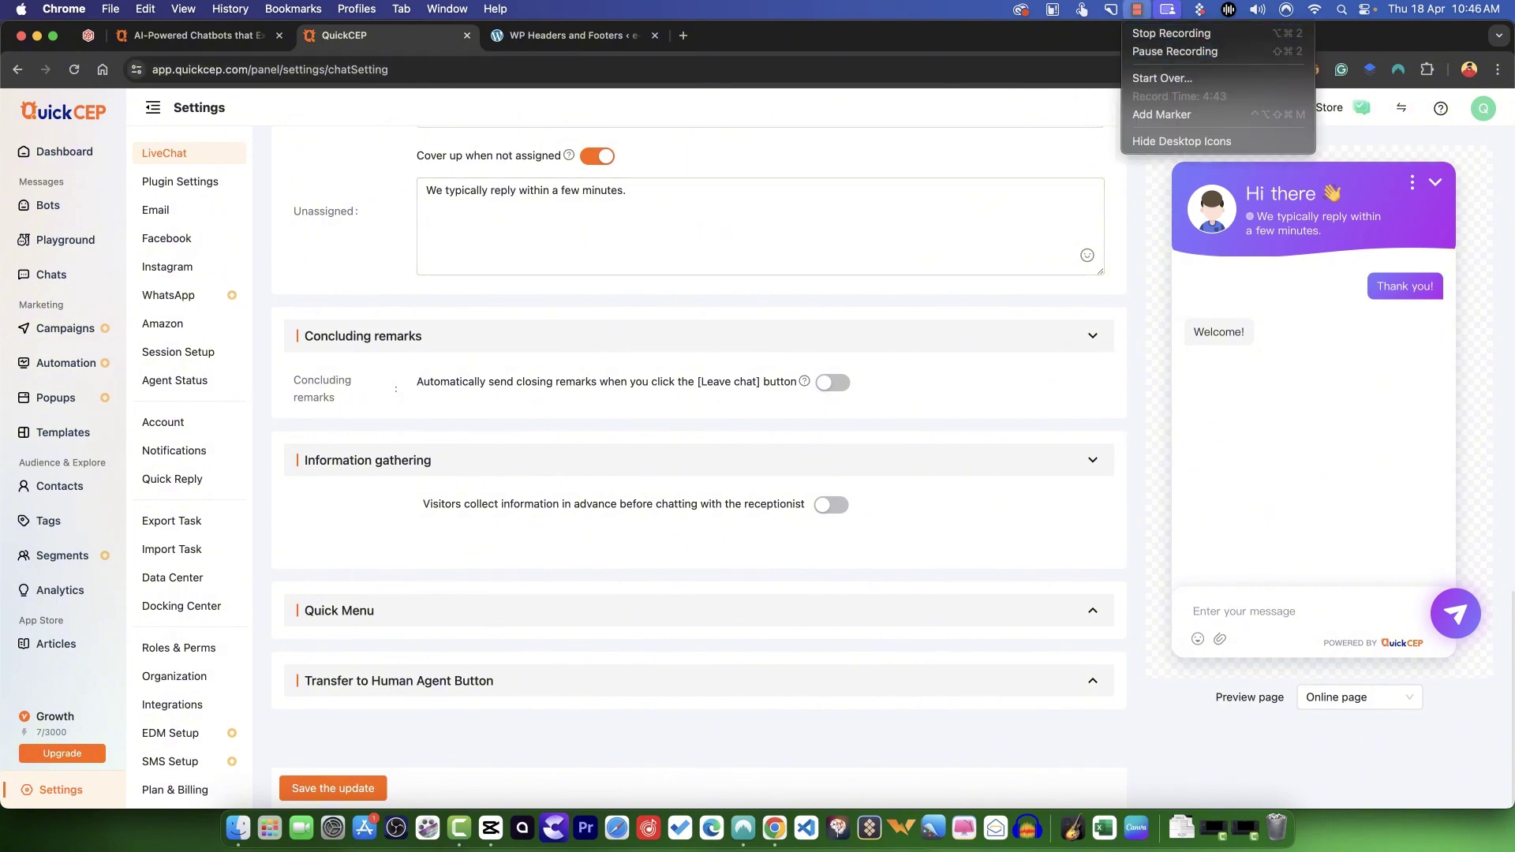
click(1175, 51)
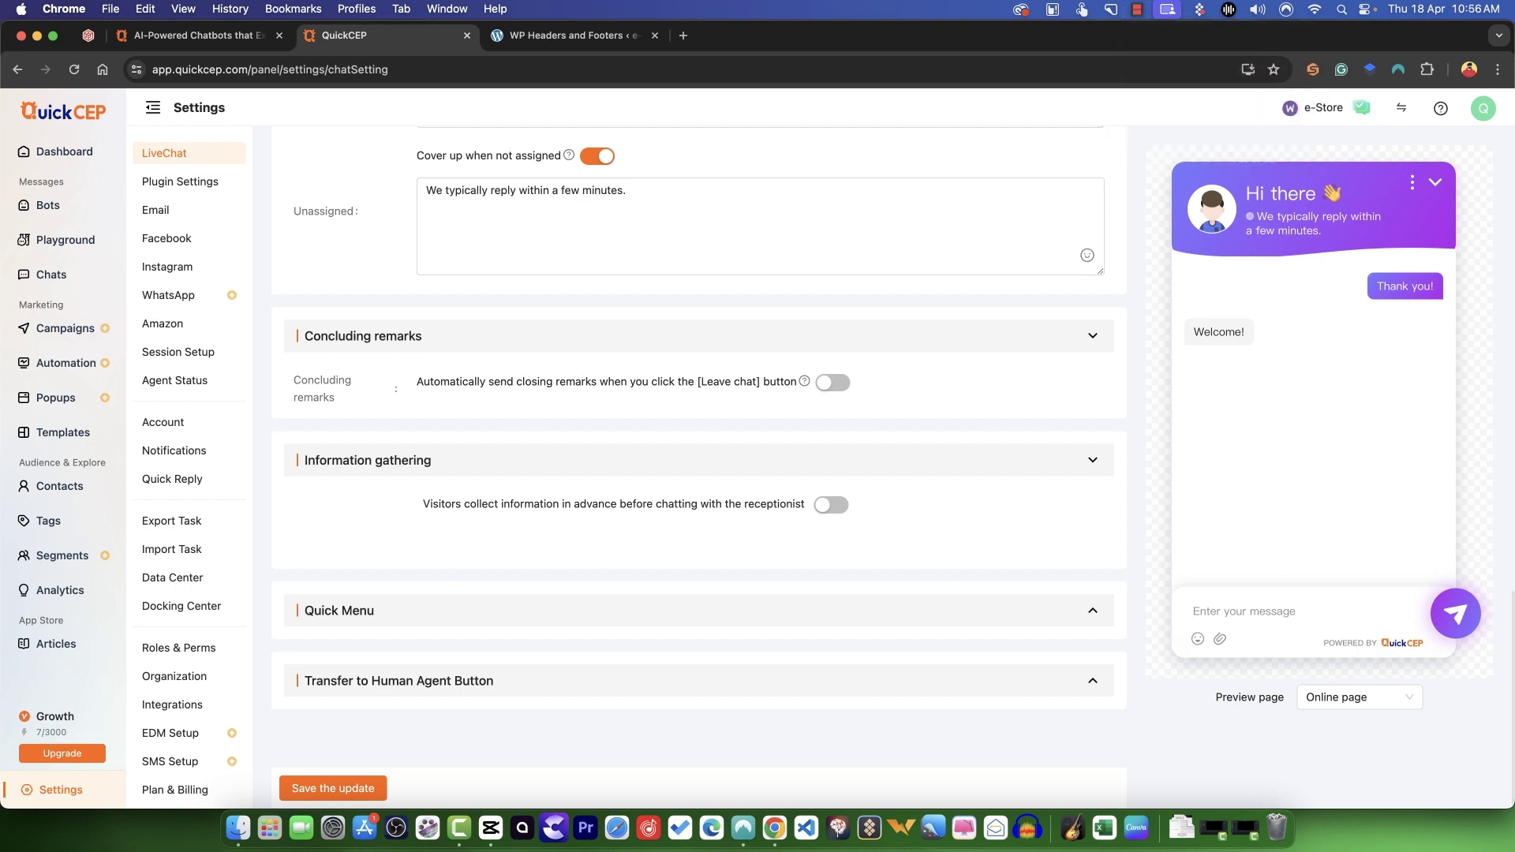
Add a Quick Menu item named Order with the Access Link type
click(1093, 611)
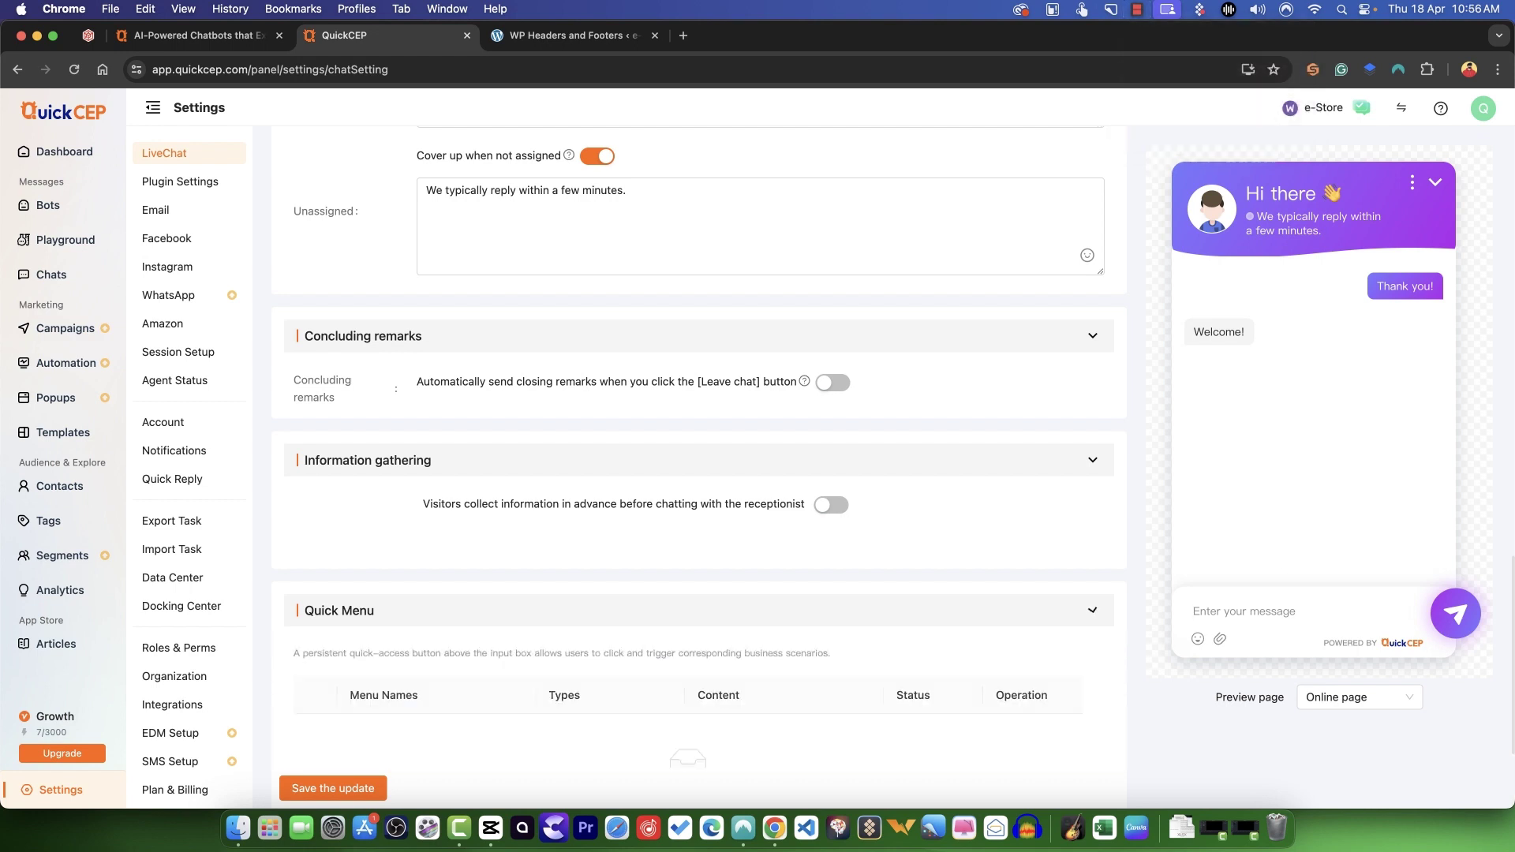
scroll(699, 446, down, 3)
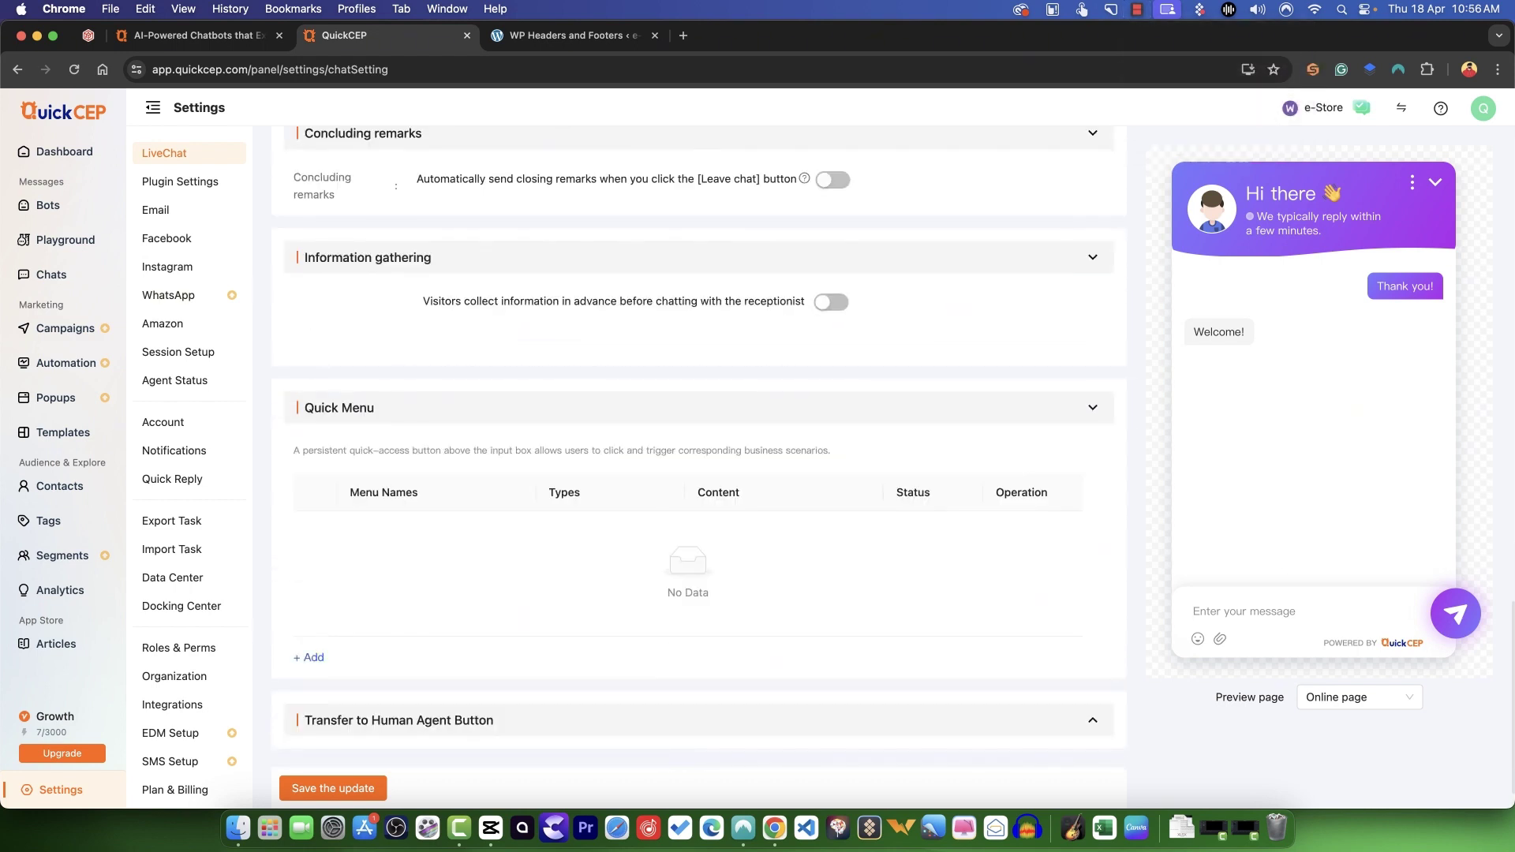
click(309, 657)
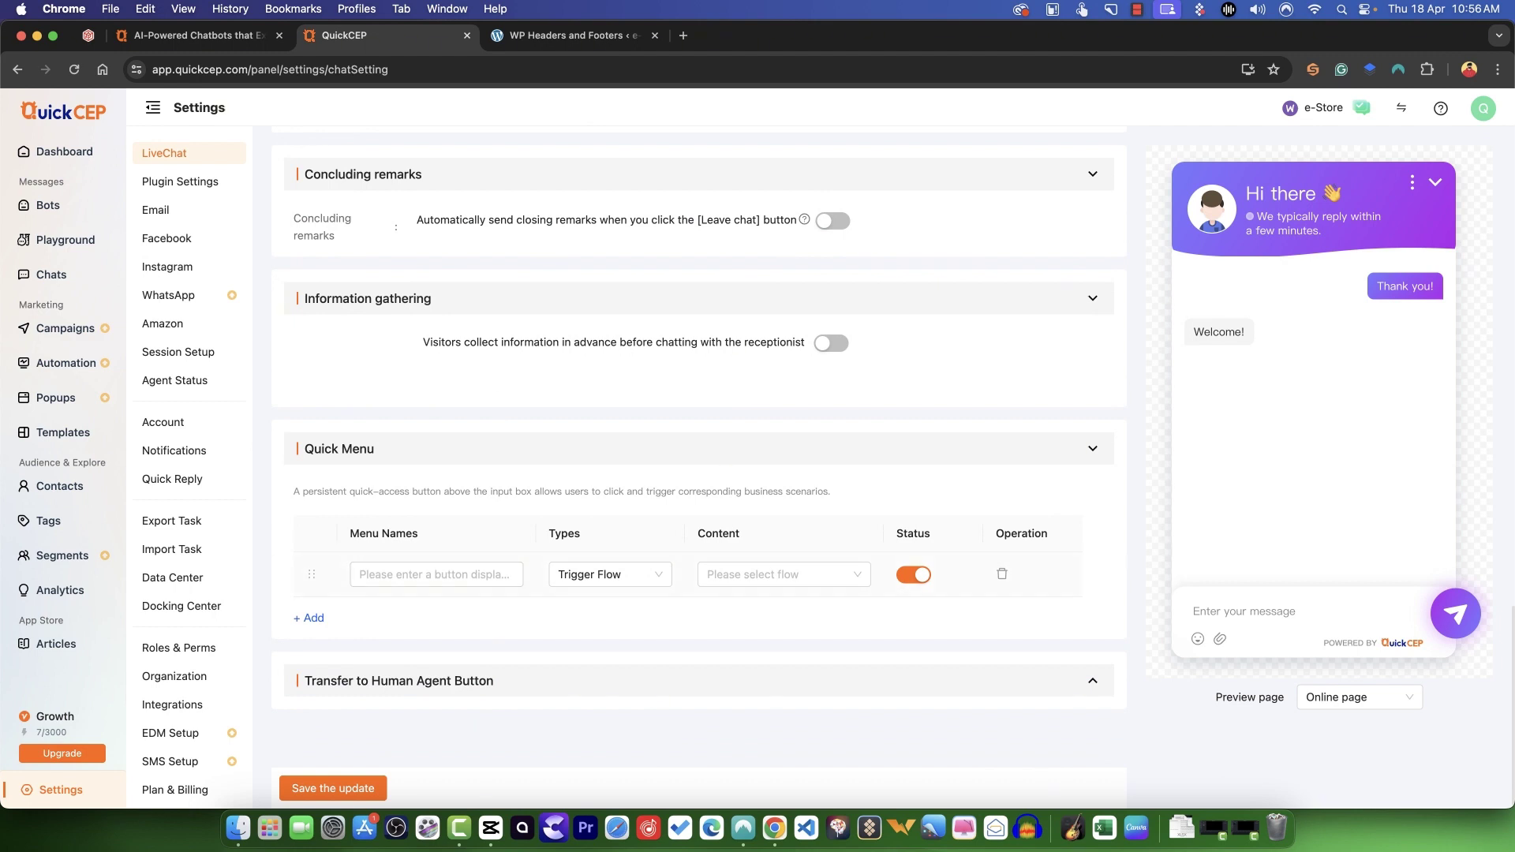
click(437, 574)
text(Choose)
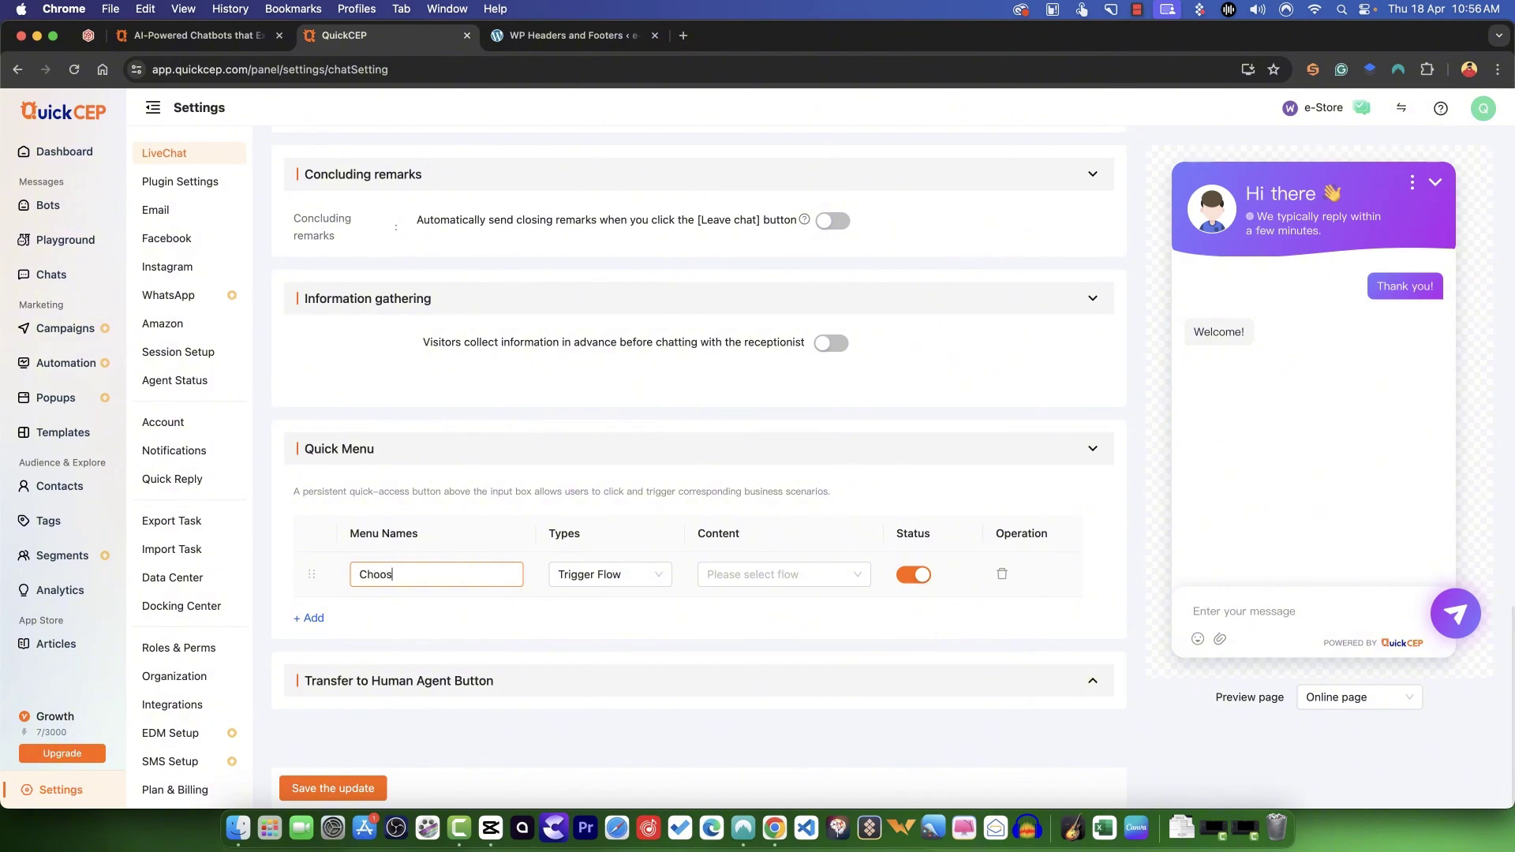
key(BackSpace)
key(BackSpace)
key(BackSpace)
key(BackSpace)
key(BackSpace)
key(BackSpace)
text(Order)
click(610, 575)
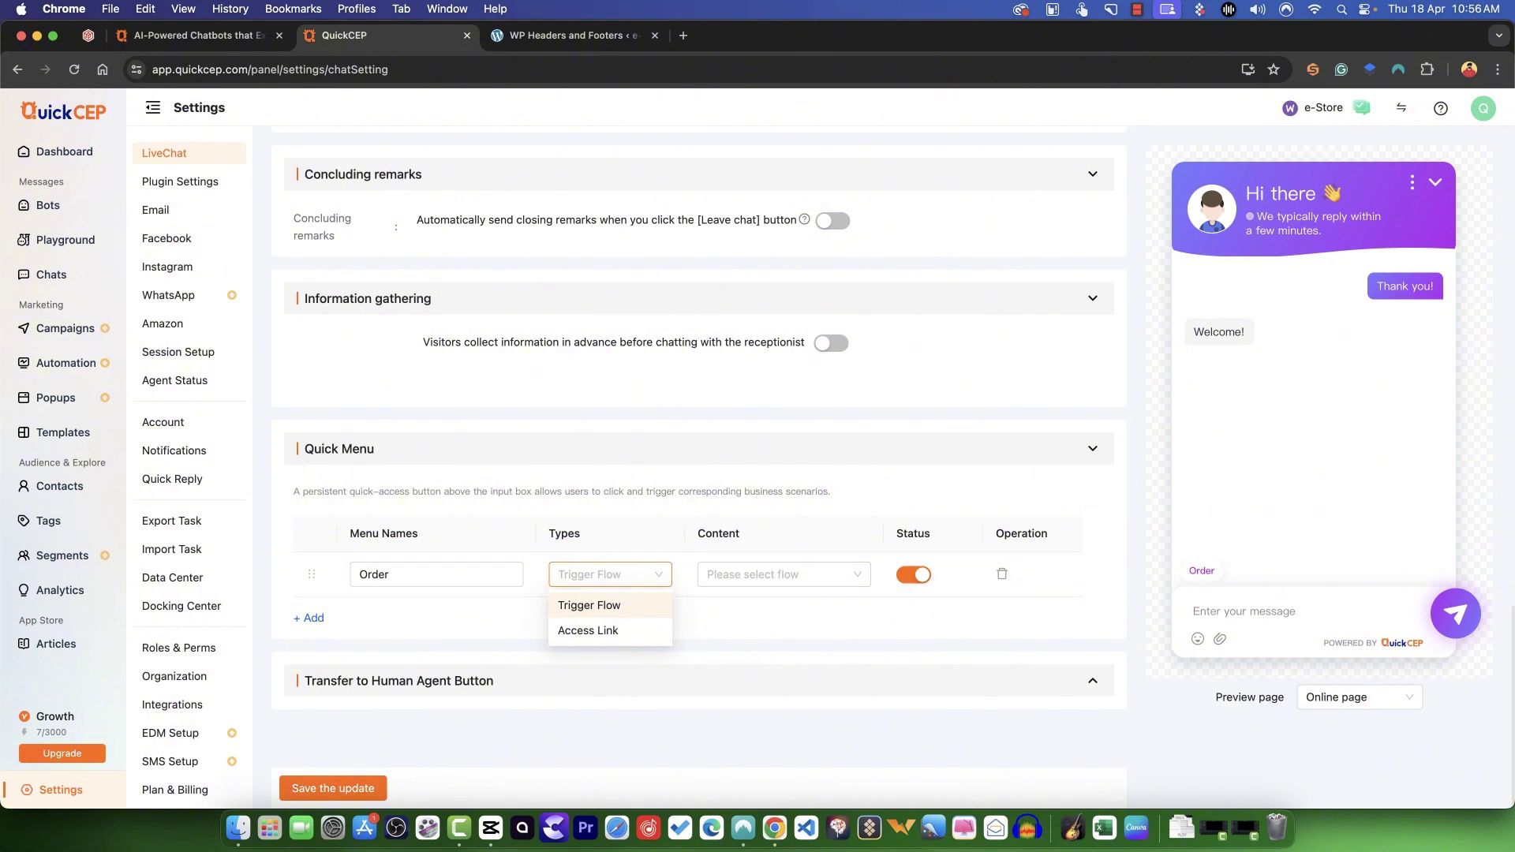
click(588, 630)
click(783, 574)
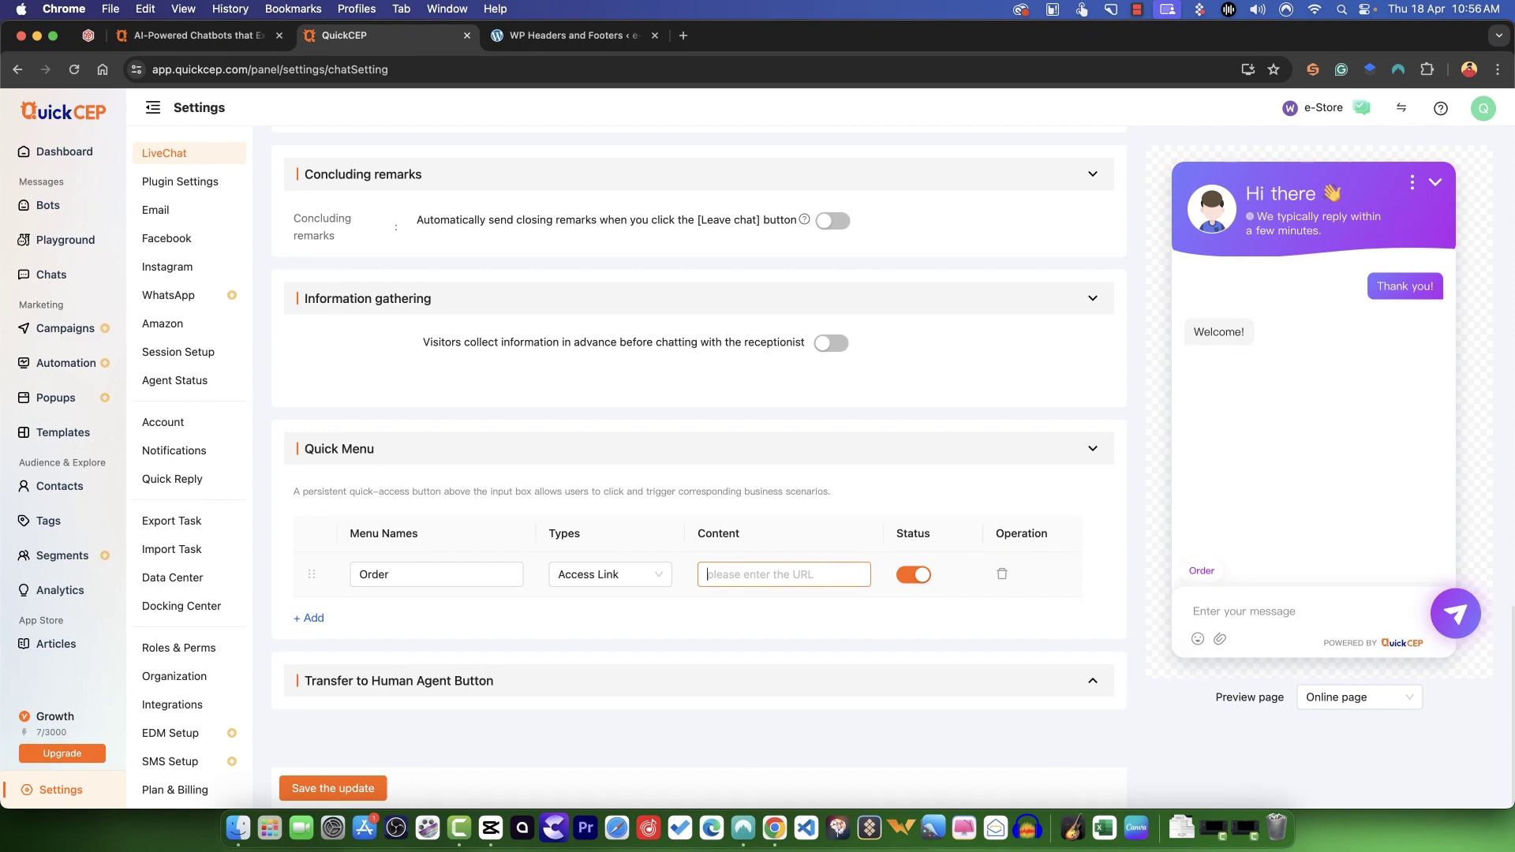
Rename the Quick Menu item to Privacy Policy and delete the item
double_click(375, 575)
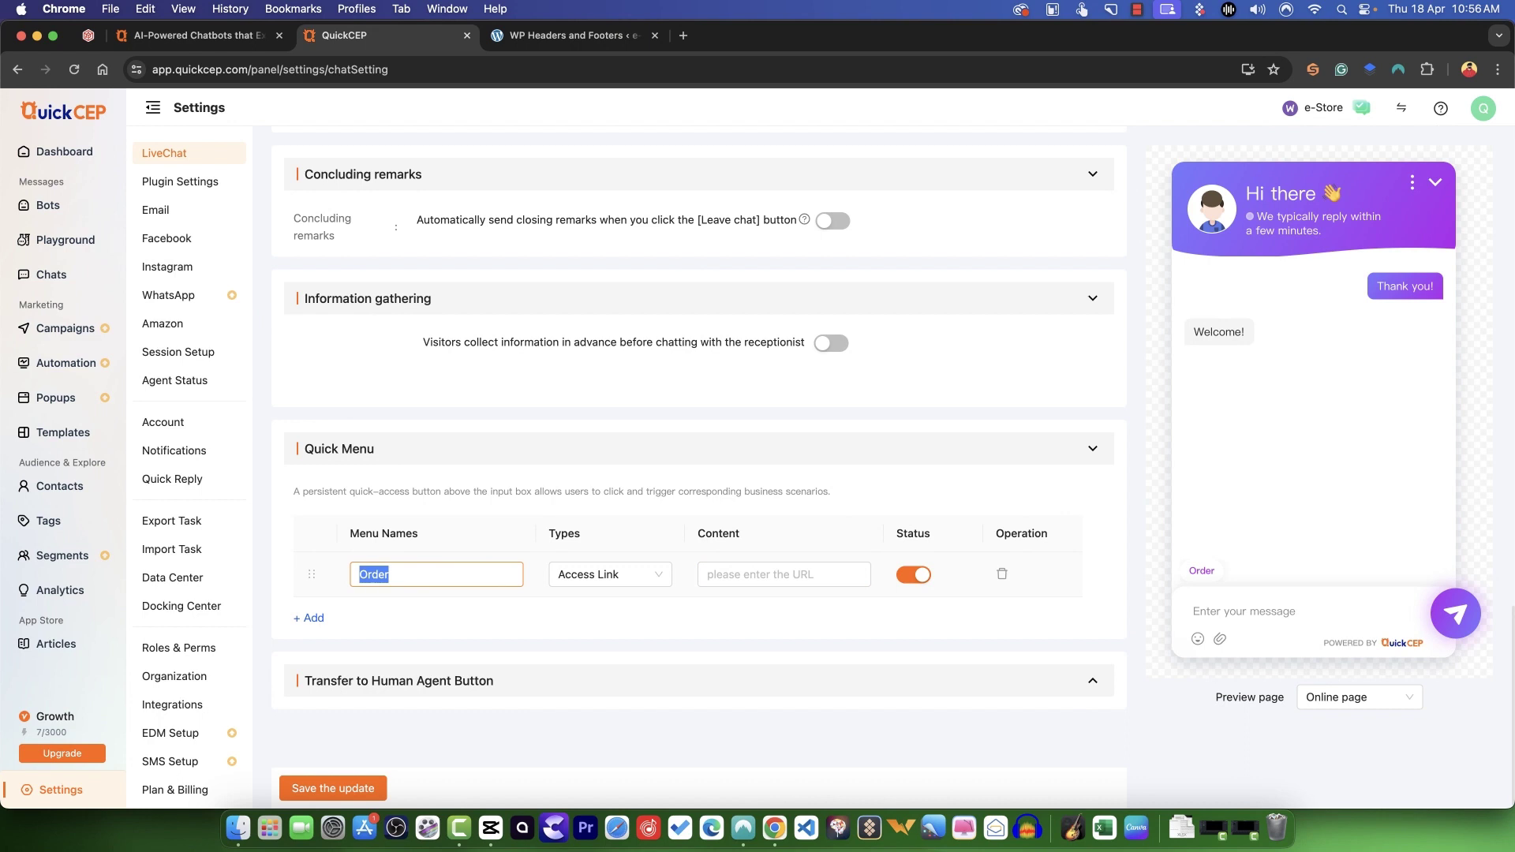
text(Privacy Policy)
key(Tab)
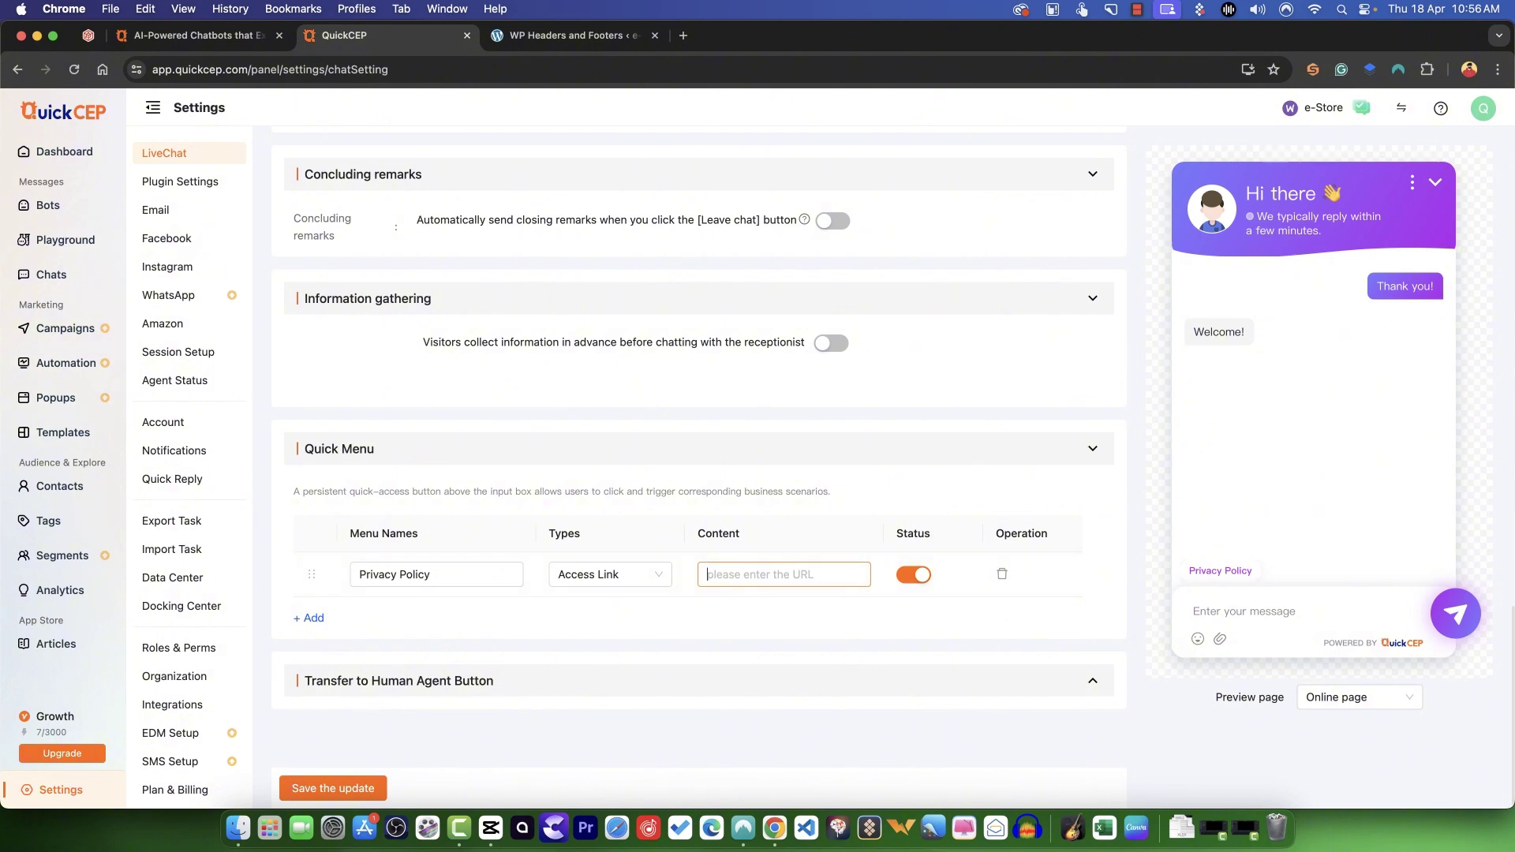
click(1001, 574)
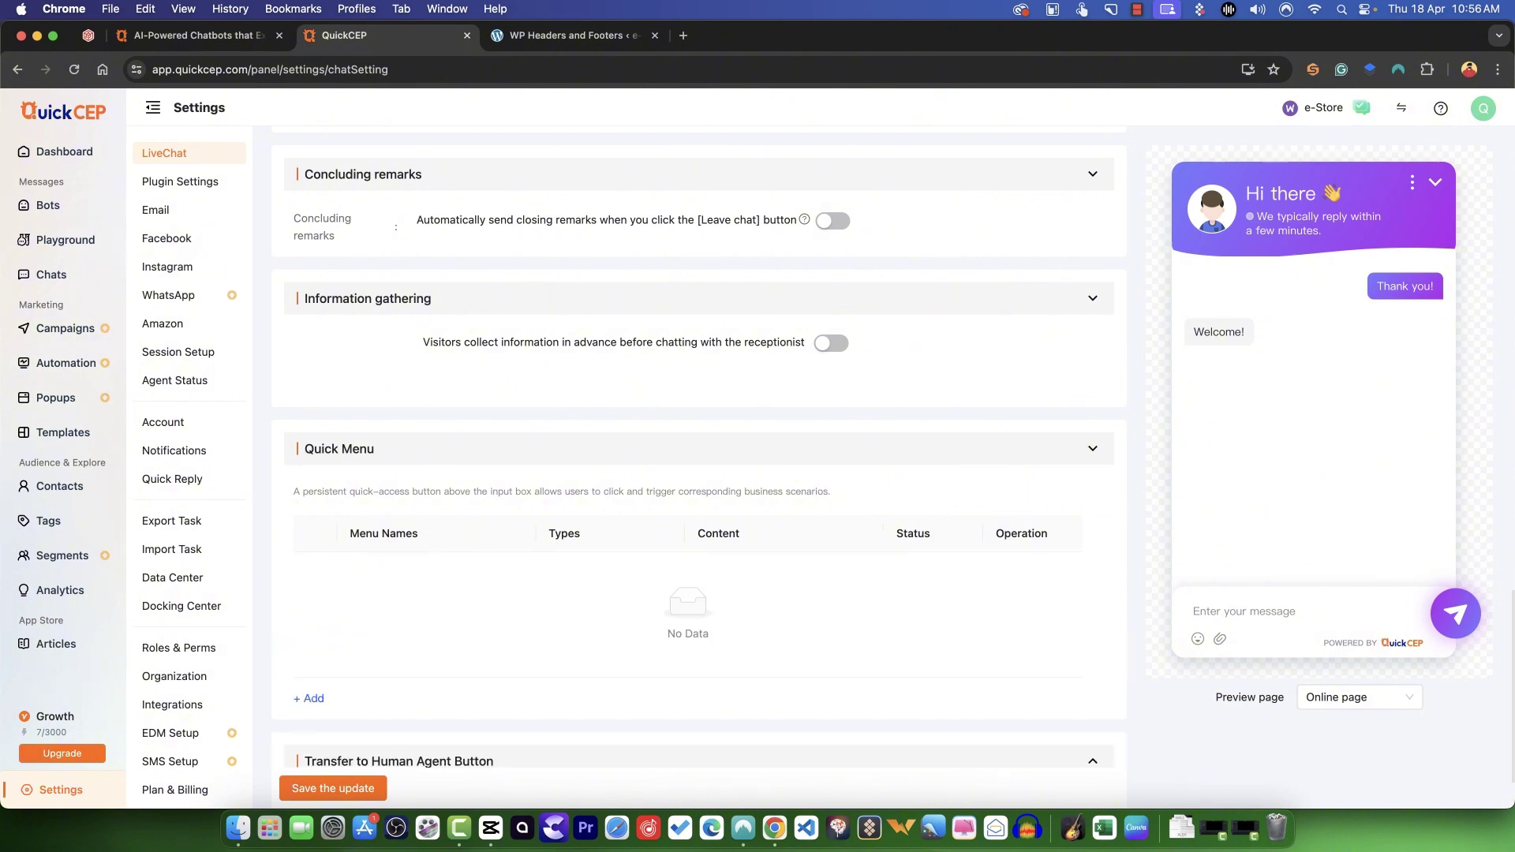
Expand the Transfer to Human Agent Button section, examine its display scenarios, button text and guidance text, and collapse it
scroll(1002, 574, down, 2)
click(1093, 681)
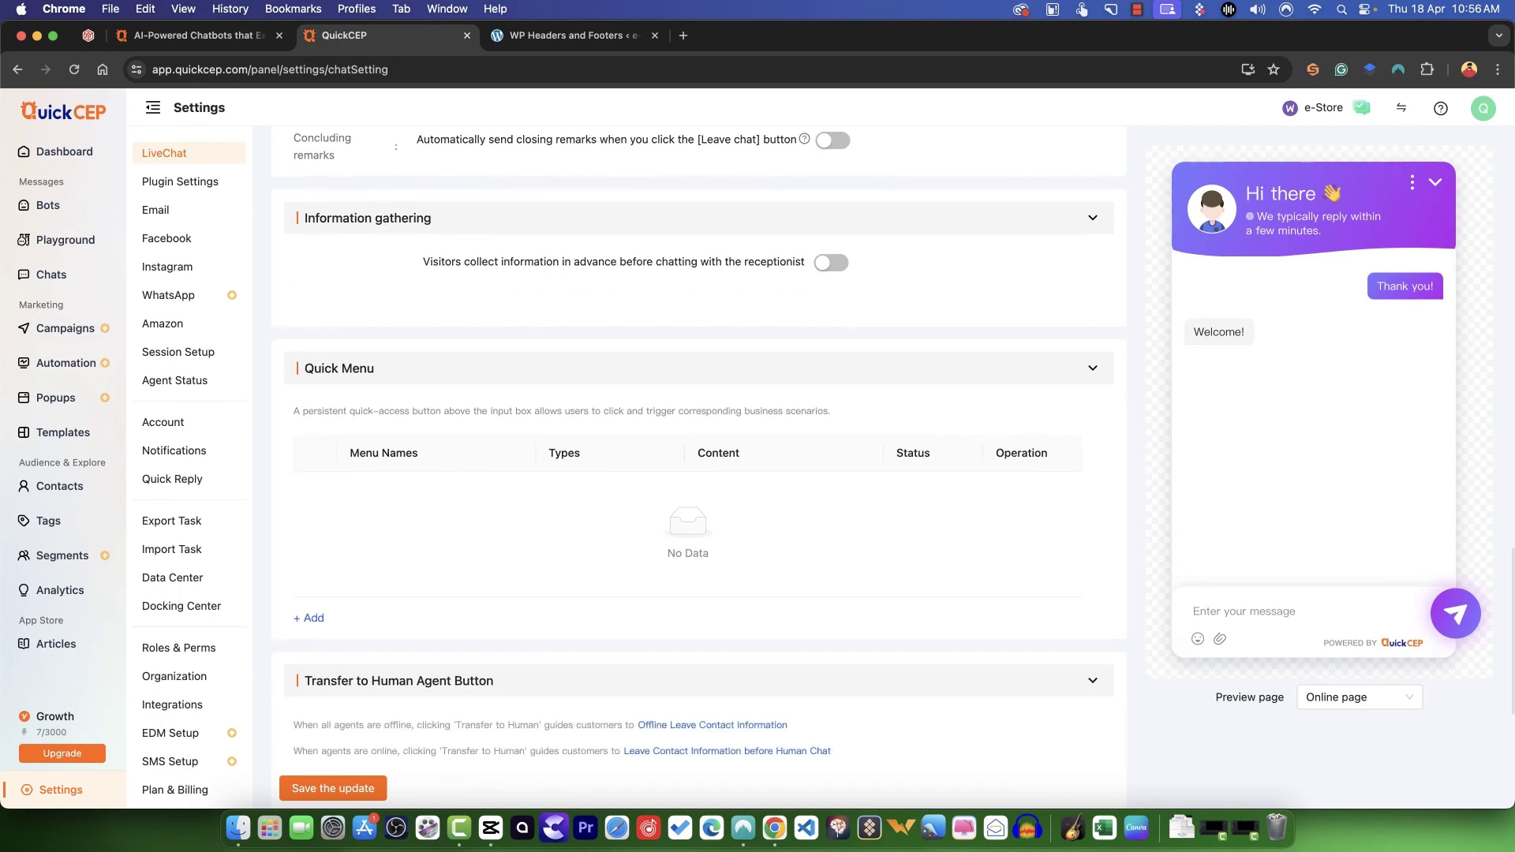
scroll(1092, 680, down, 4)
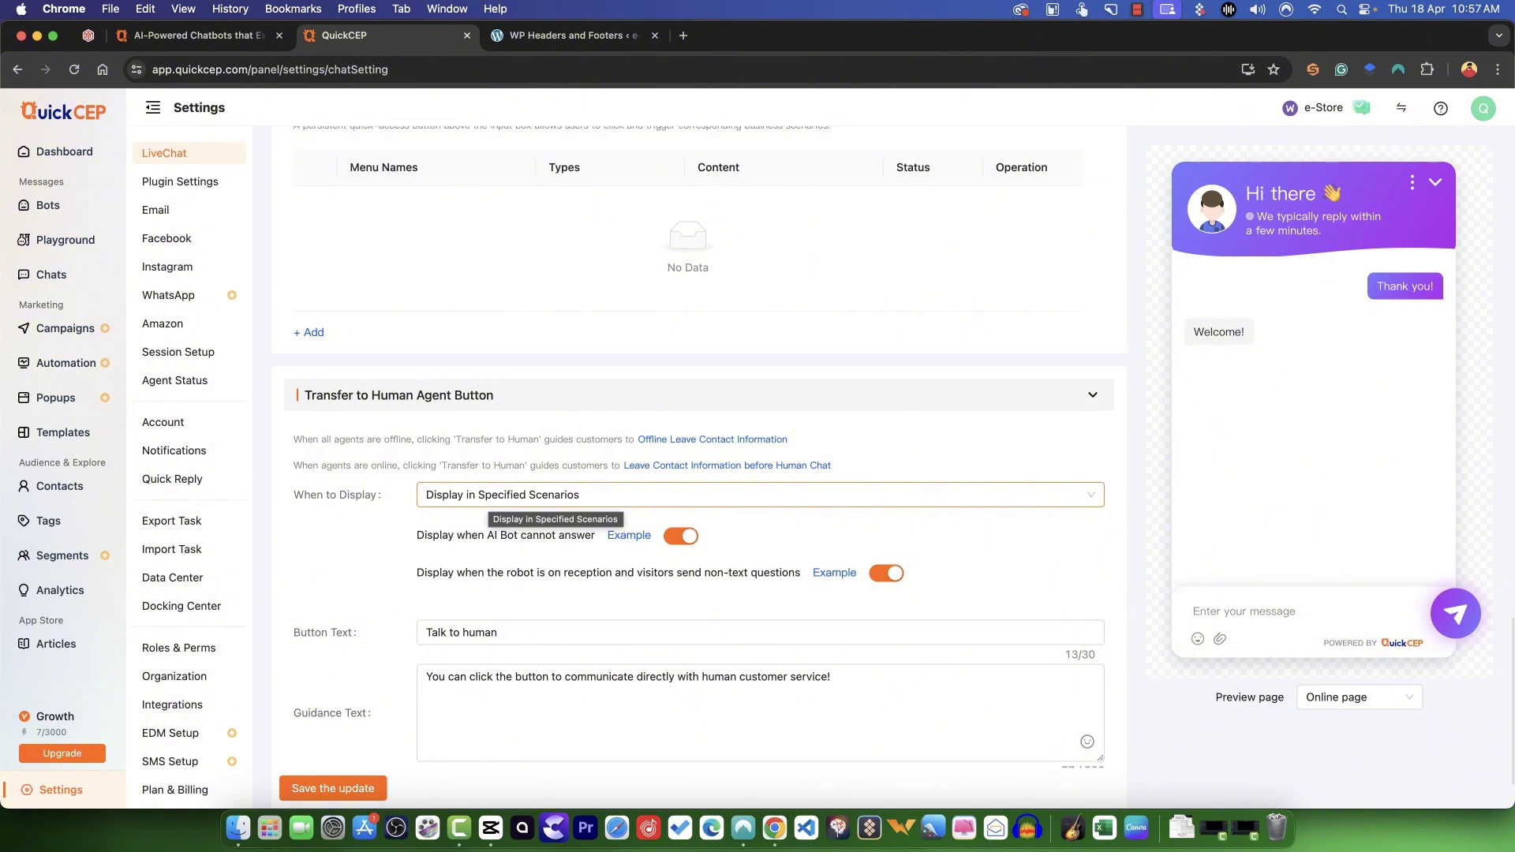
click(1093, 395)
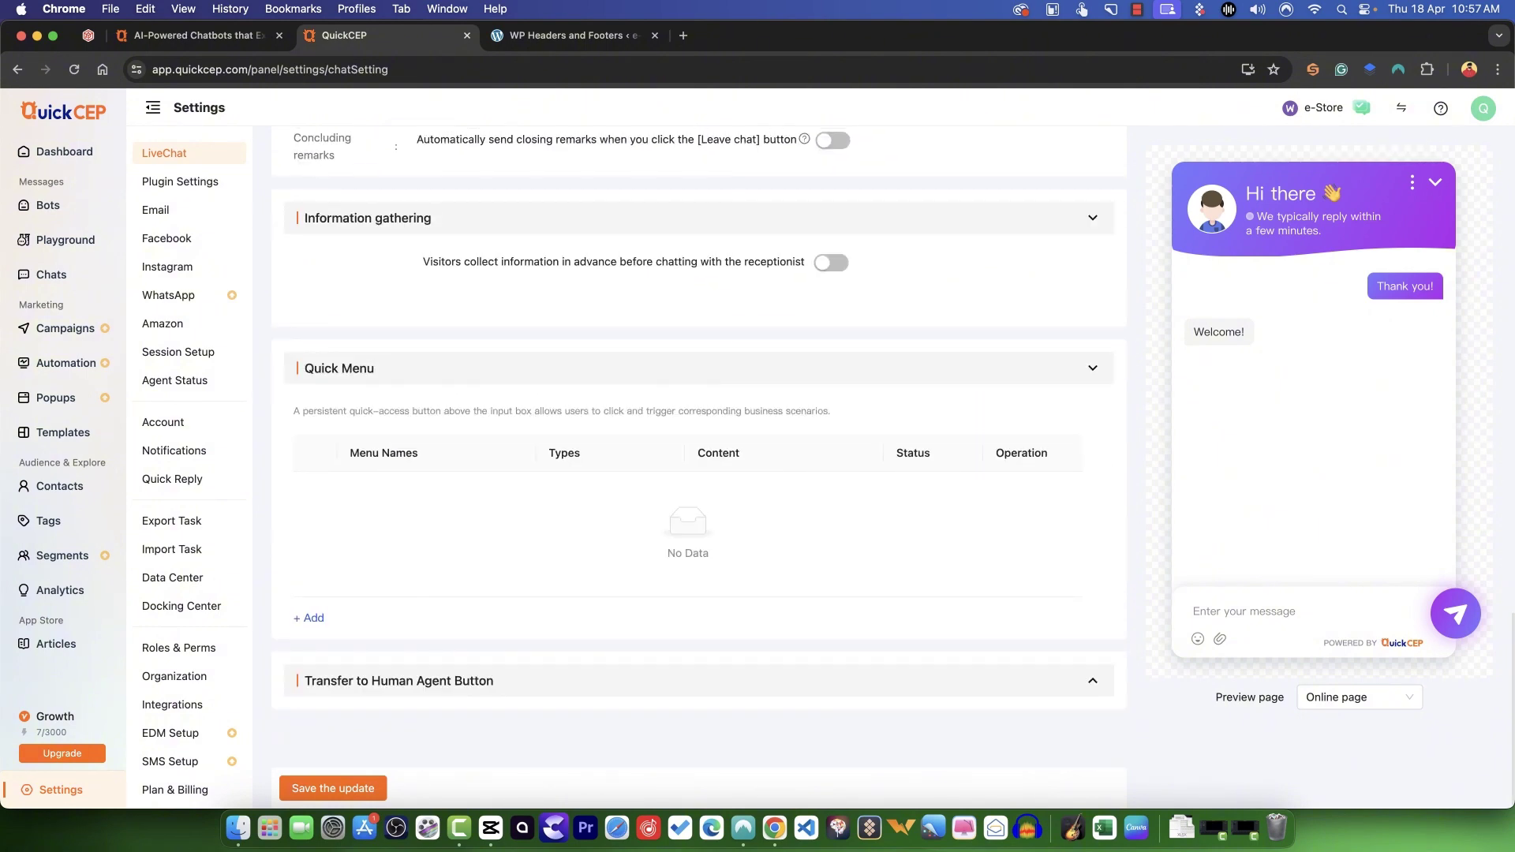
Save the LiveChat settings and open Plugin Settings
click(333, 788)
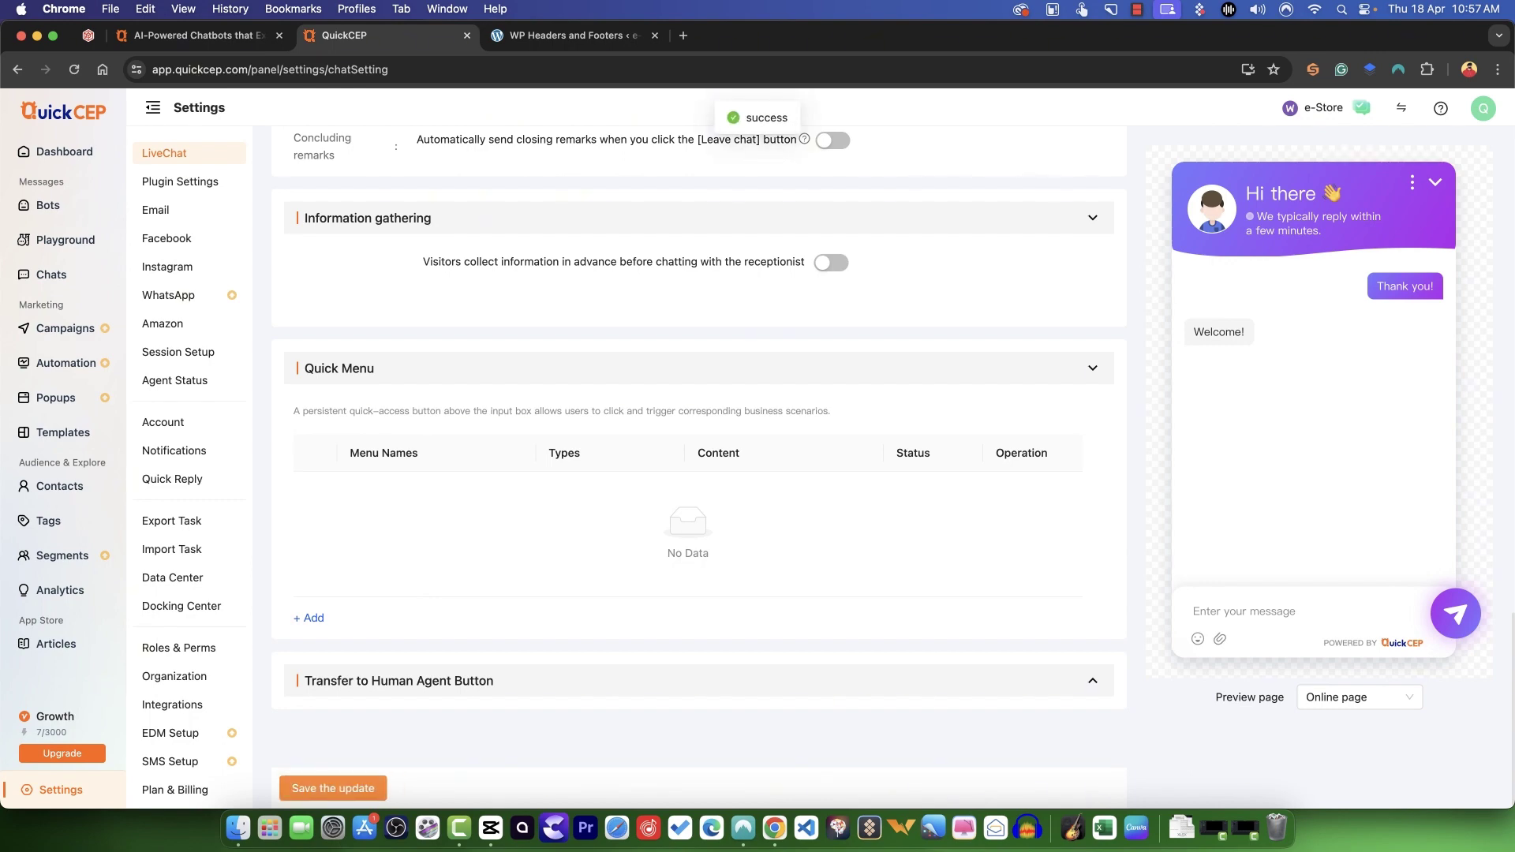
scroll(699, 394, up, 5)
click(180, 182)
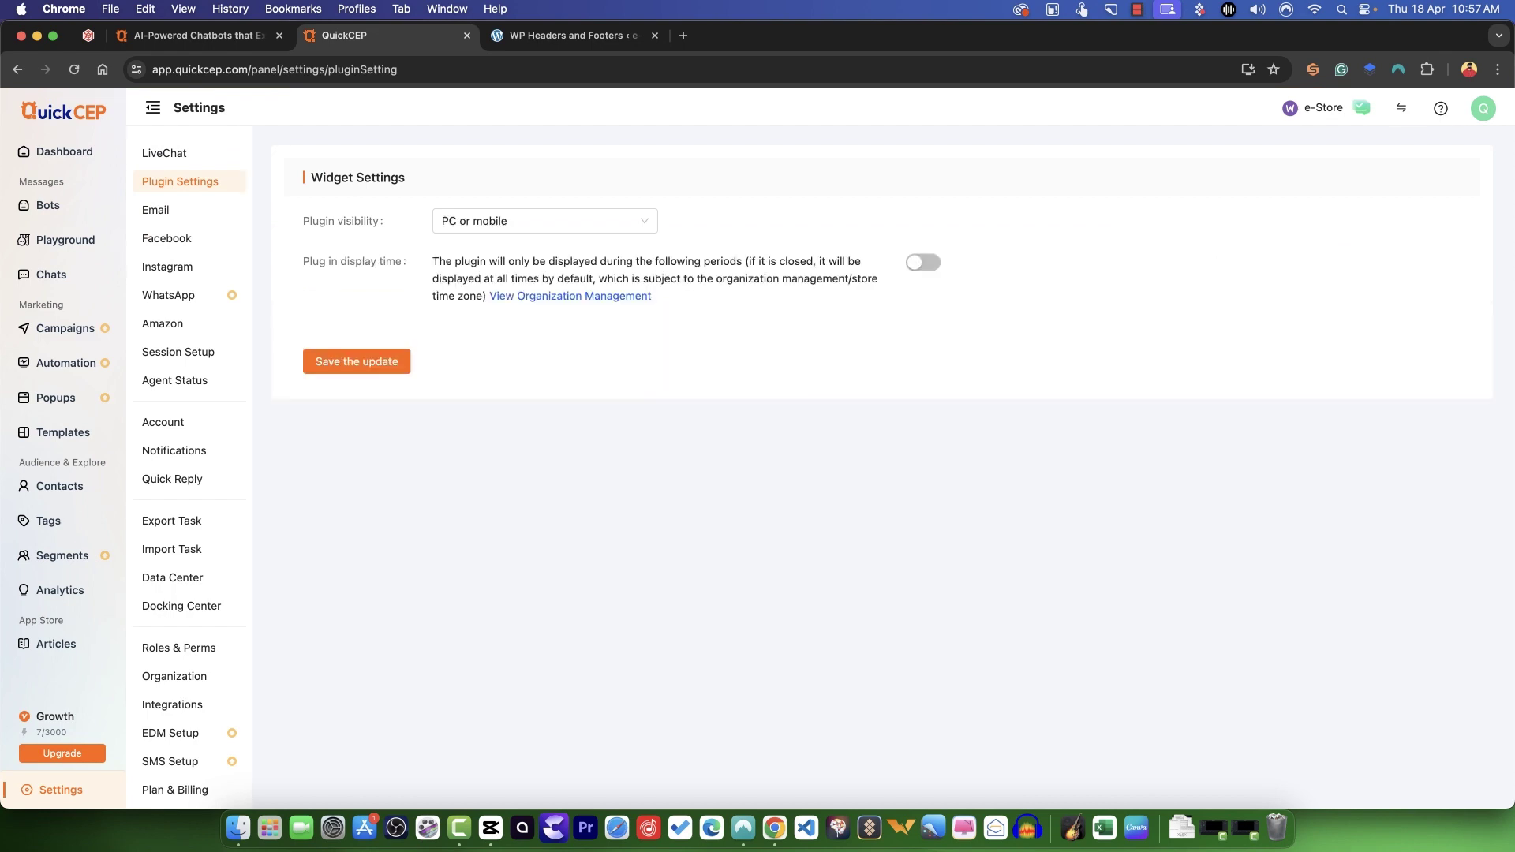
Try the Hide plugin option for the plugin visibility and switch the visibility to Advanced Setting
click(544, 221)
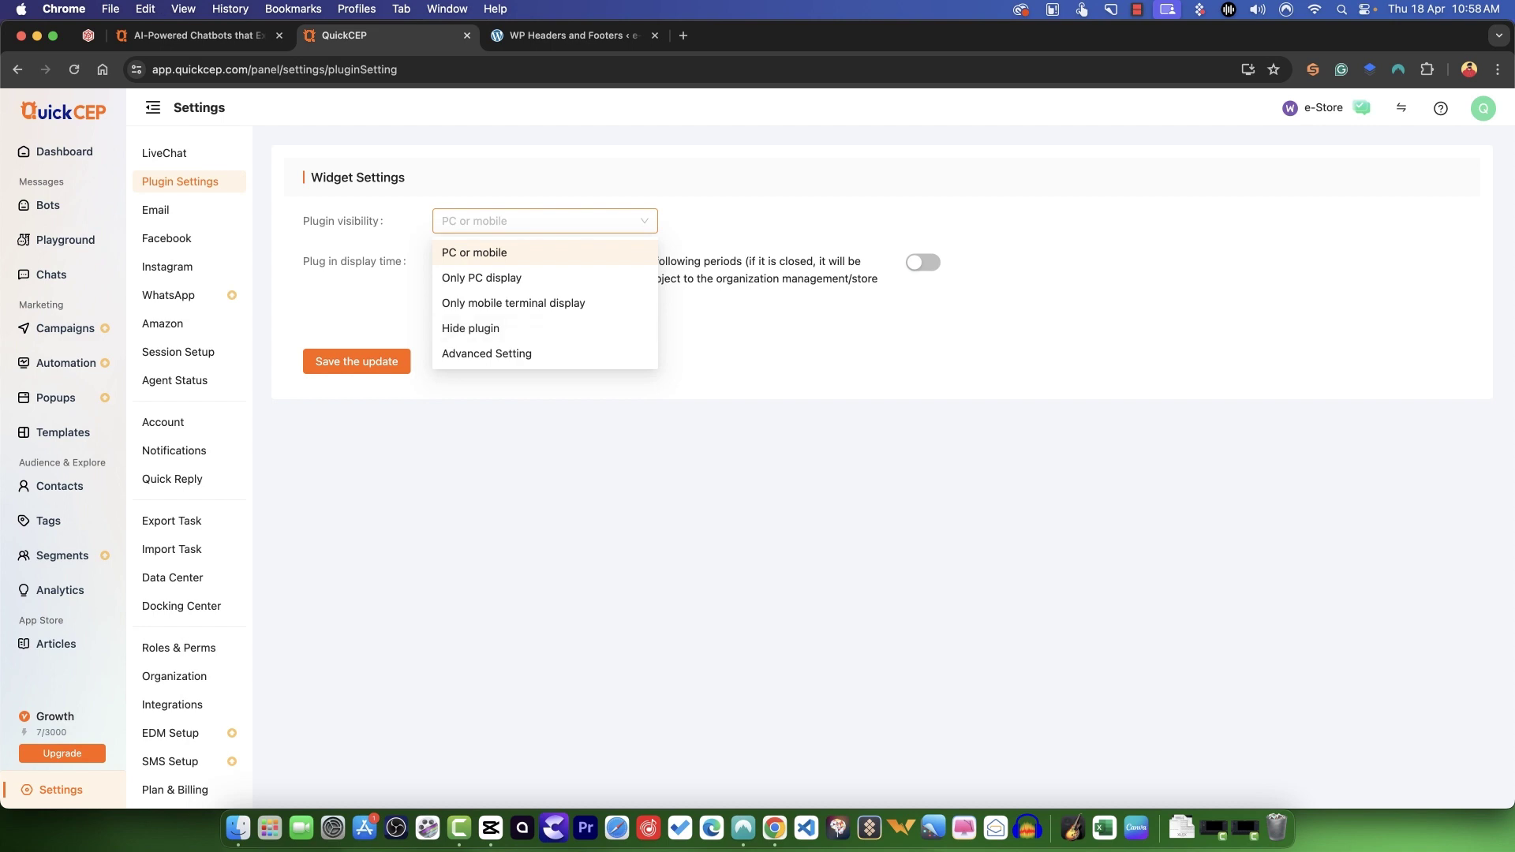
click(471, 328)
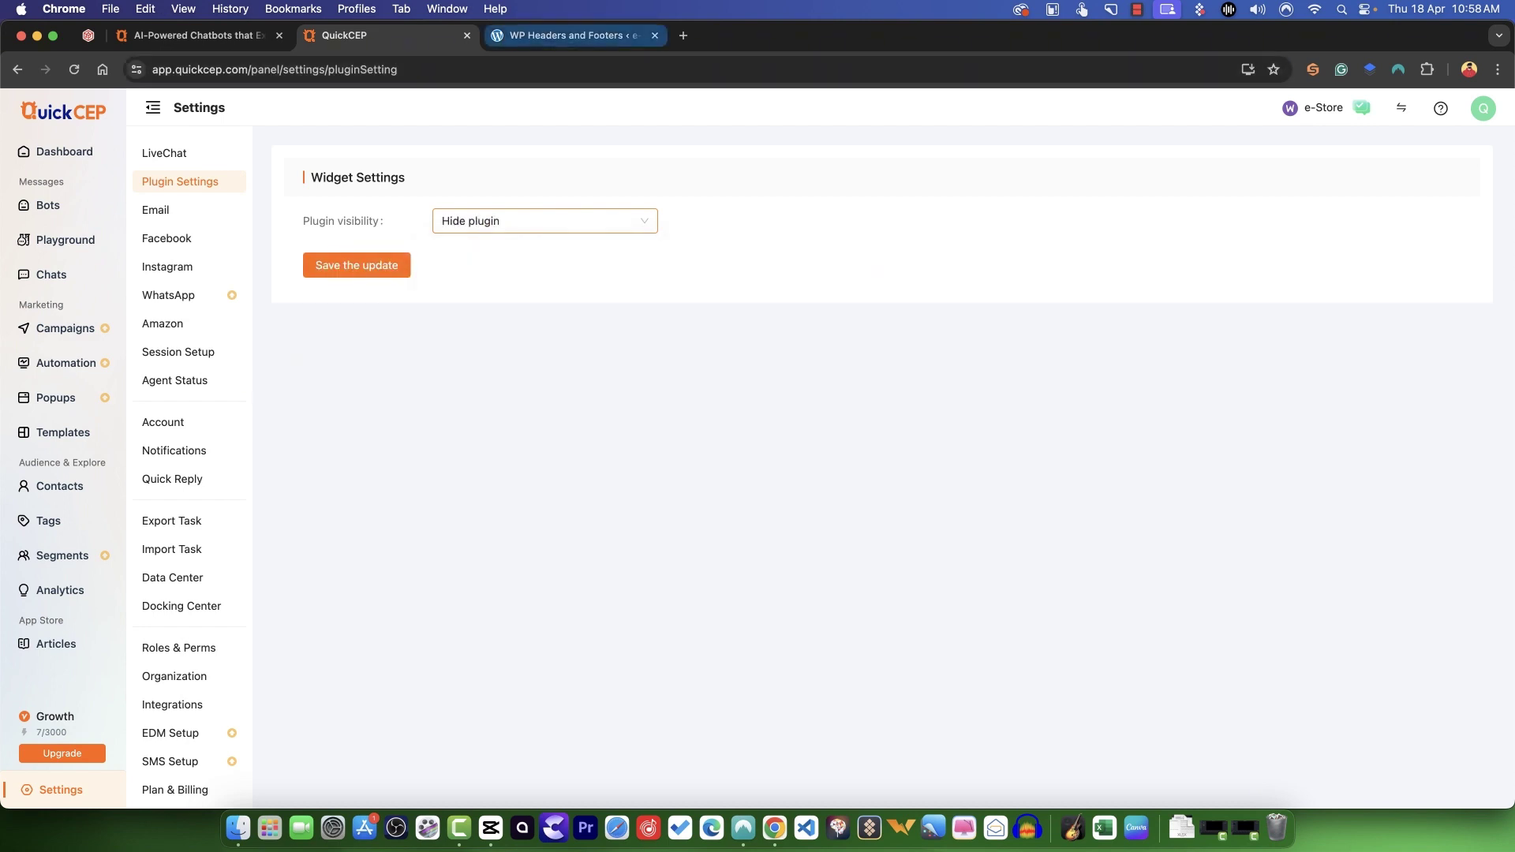
click(505, 221)
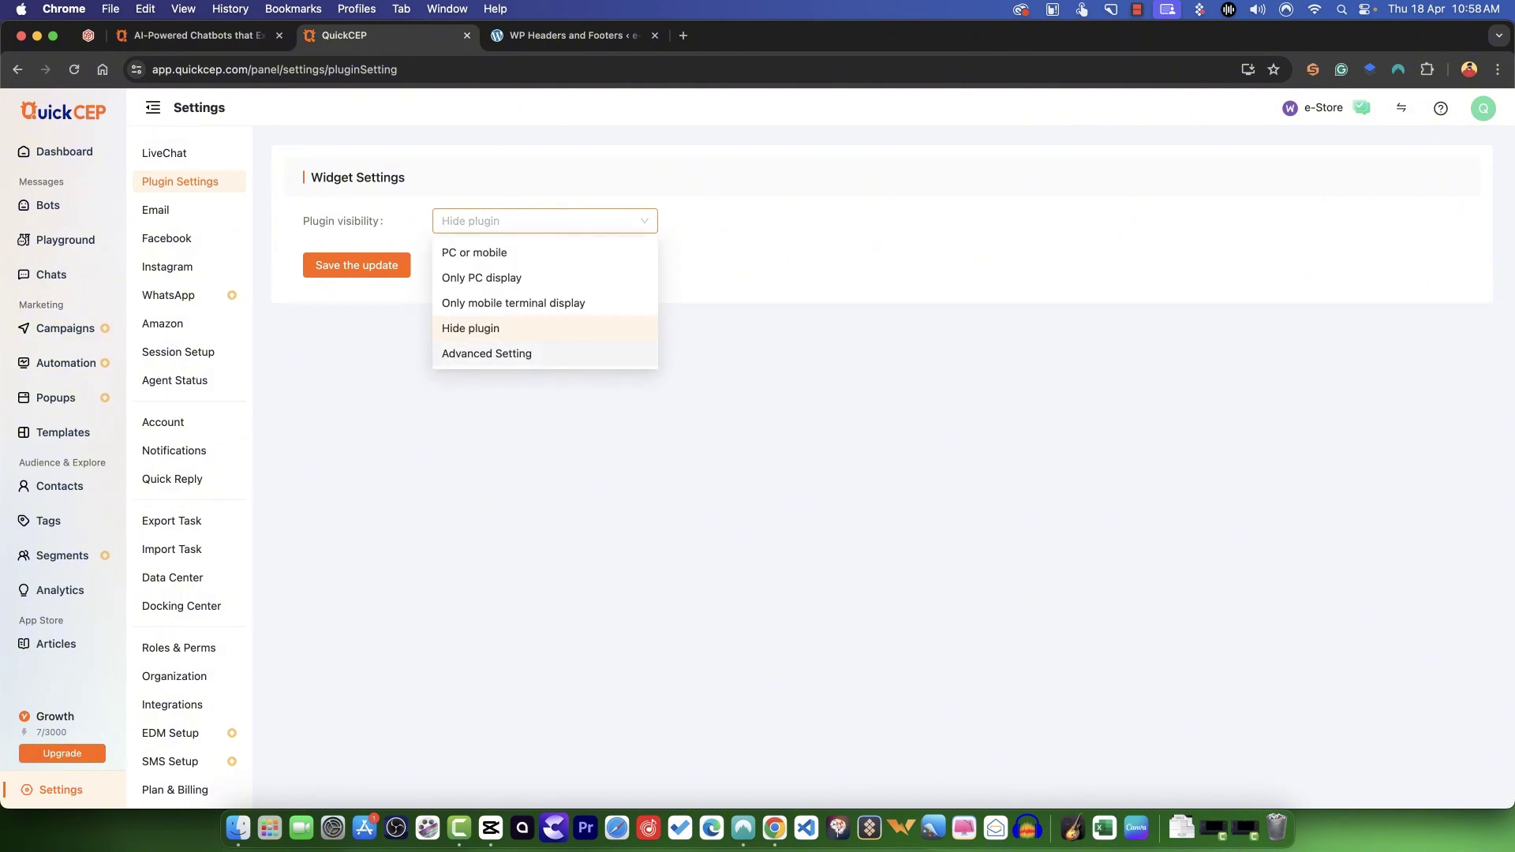
click(487, 353)
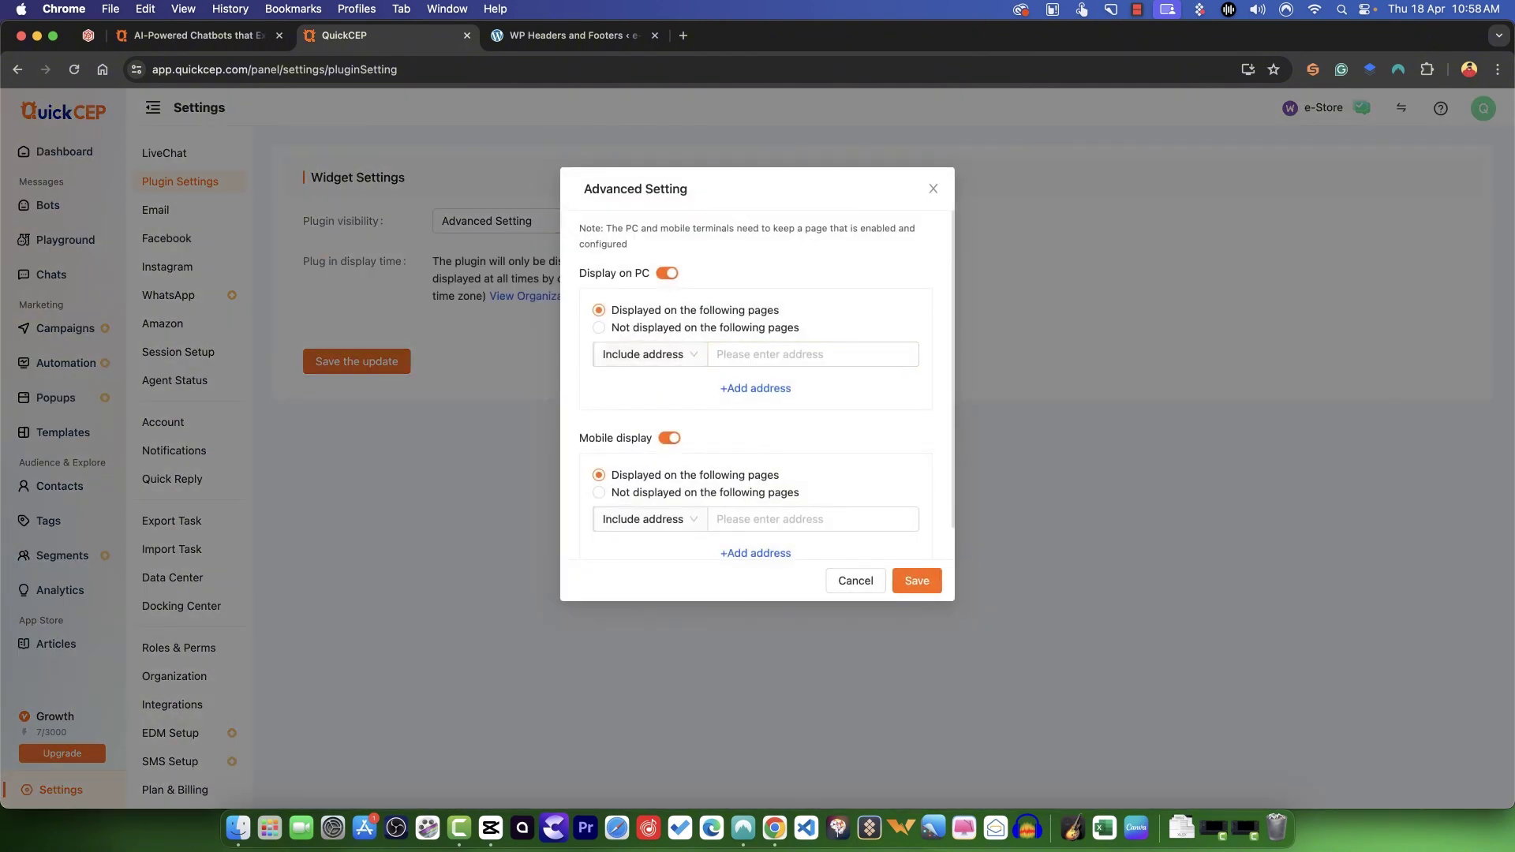
View the address matching options for the pages displayed on PC in the Advanced Setting dialog
click(650, 355)
click(650, 354)
click(650, 354)
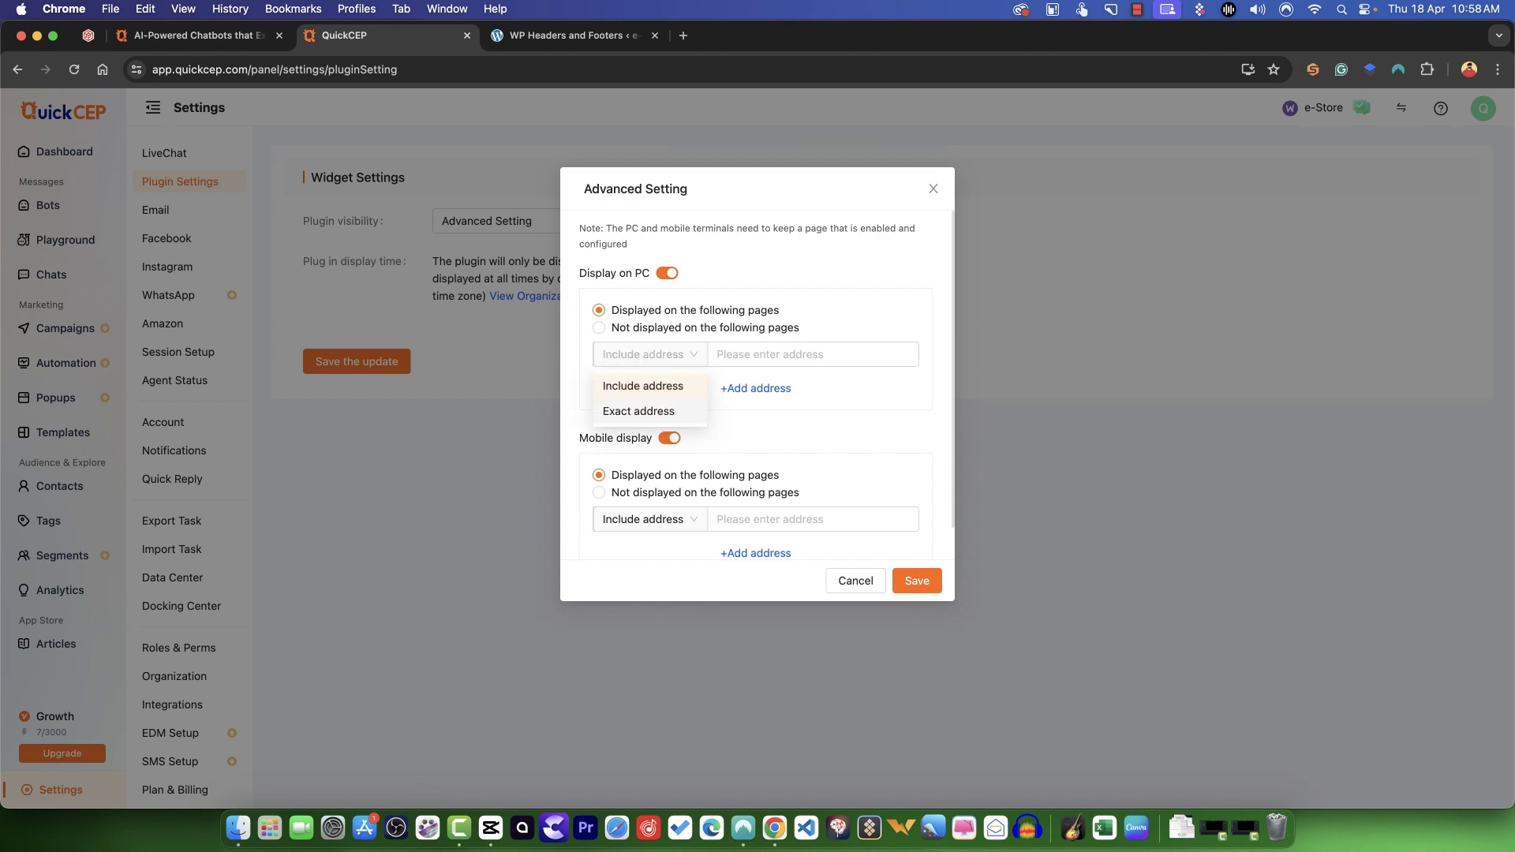
click(650, 354)
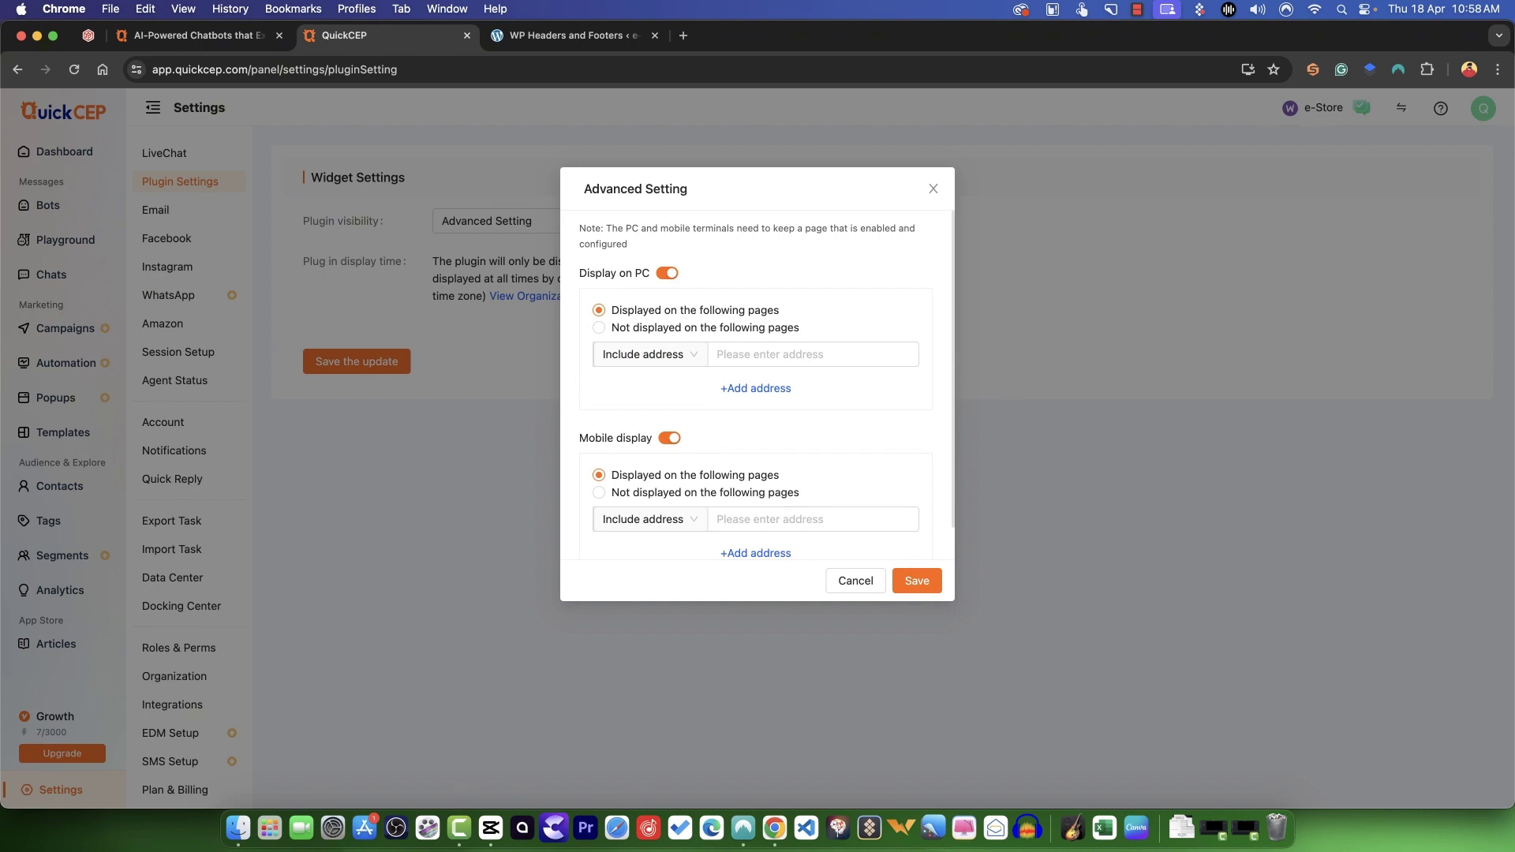
Cancel the Advanced Setting dialog and set the plugin visibility to PC or mobile
click(856, 580)
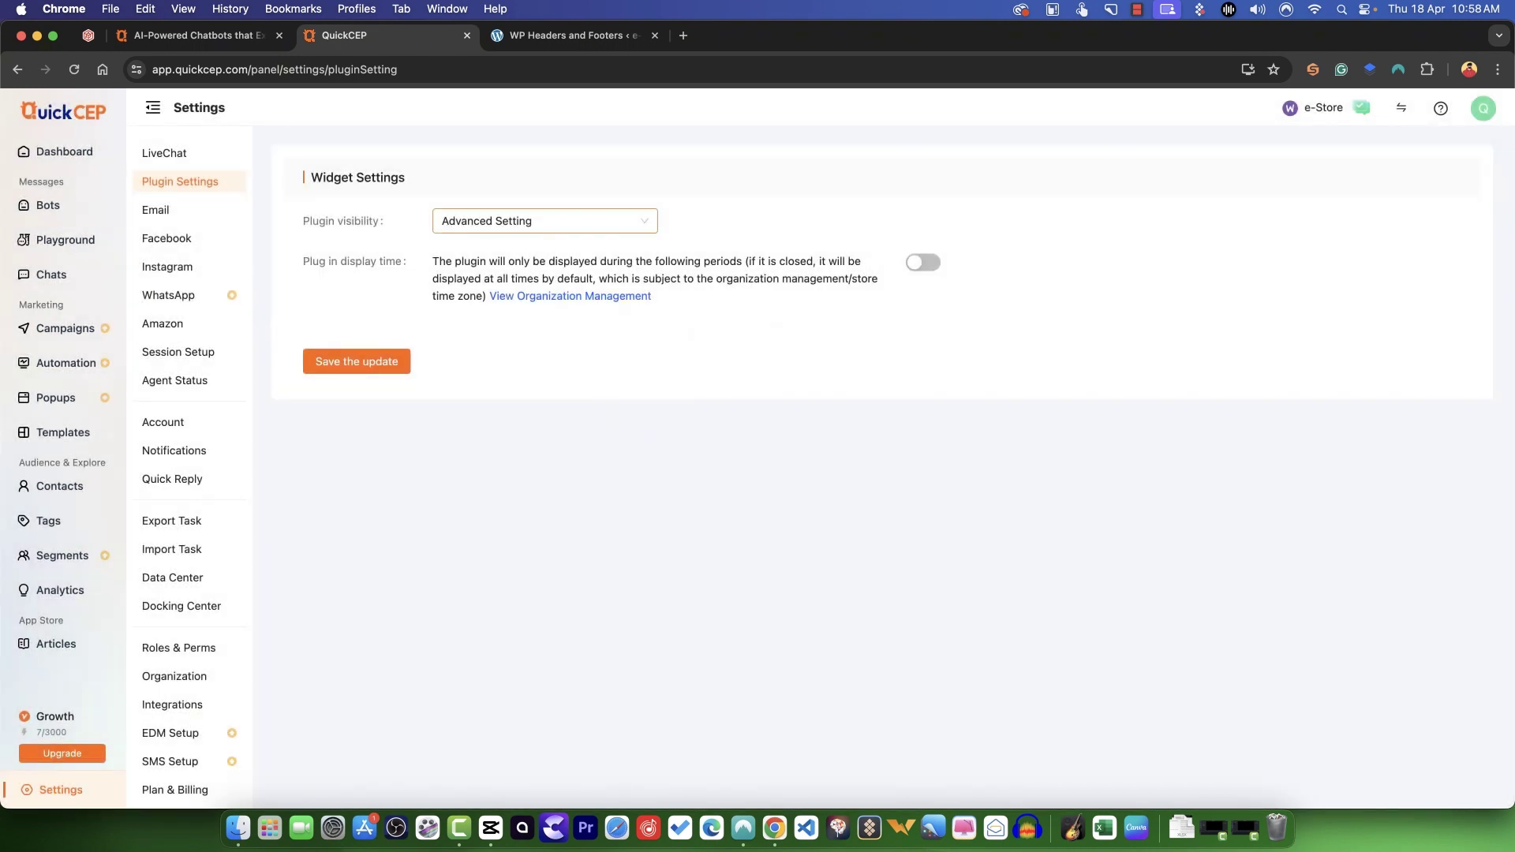
click(545, 222)
click(537, 252)
Enable the plugin display time to view its weekly schedule, disable it again and save the widget settings
click(920, 262)
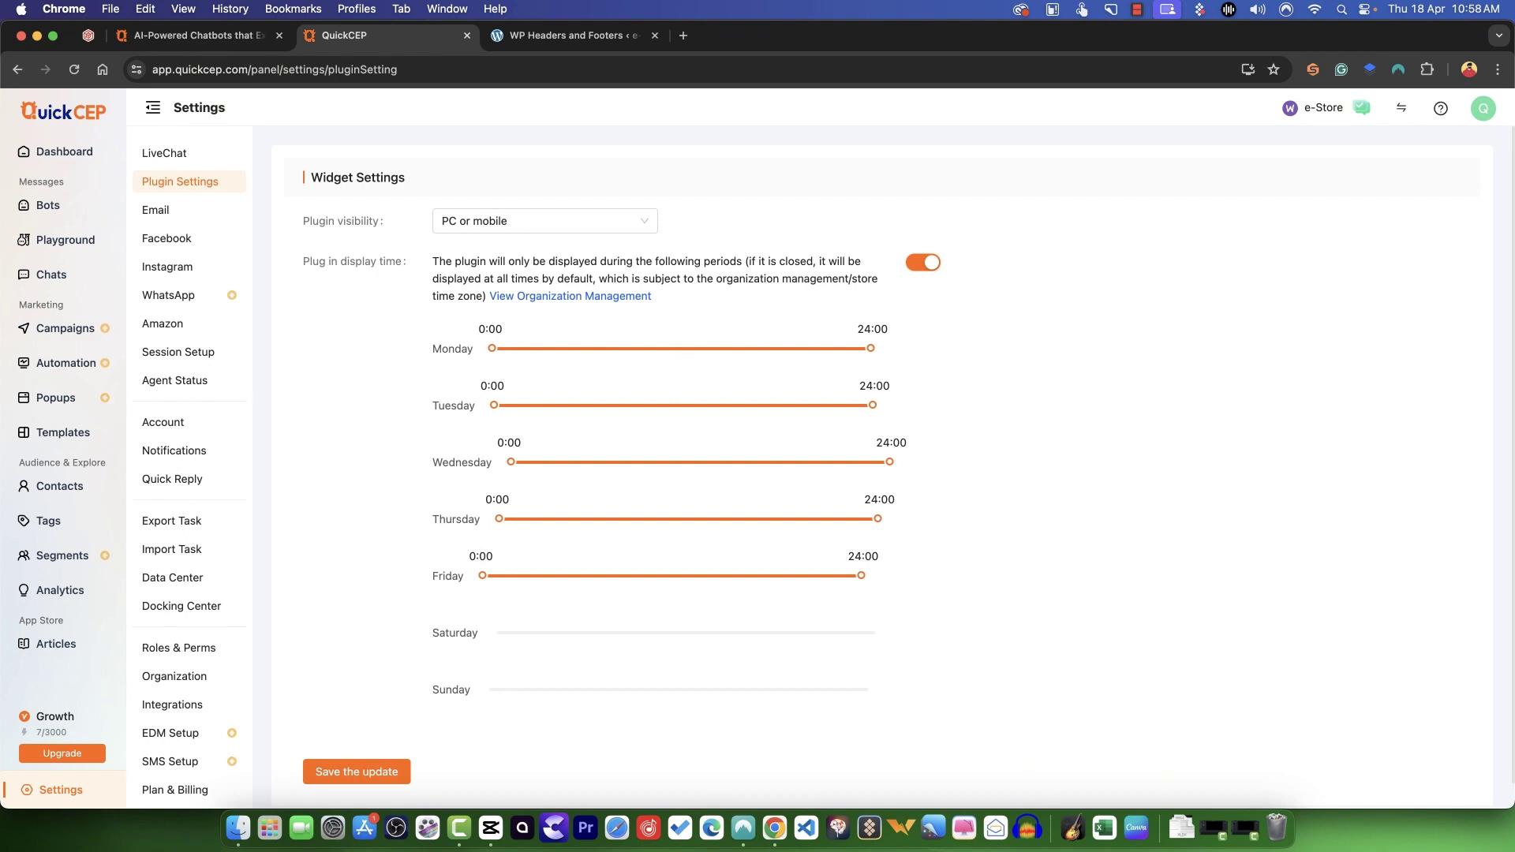
click(544, 221)
click(544, 221)
click(923, 263)
click(357, 362)
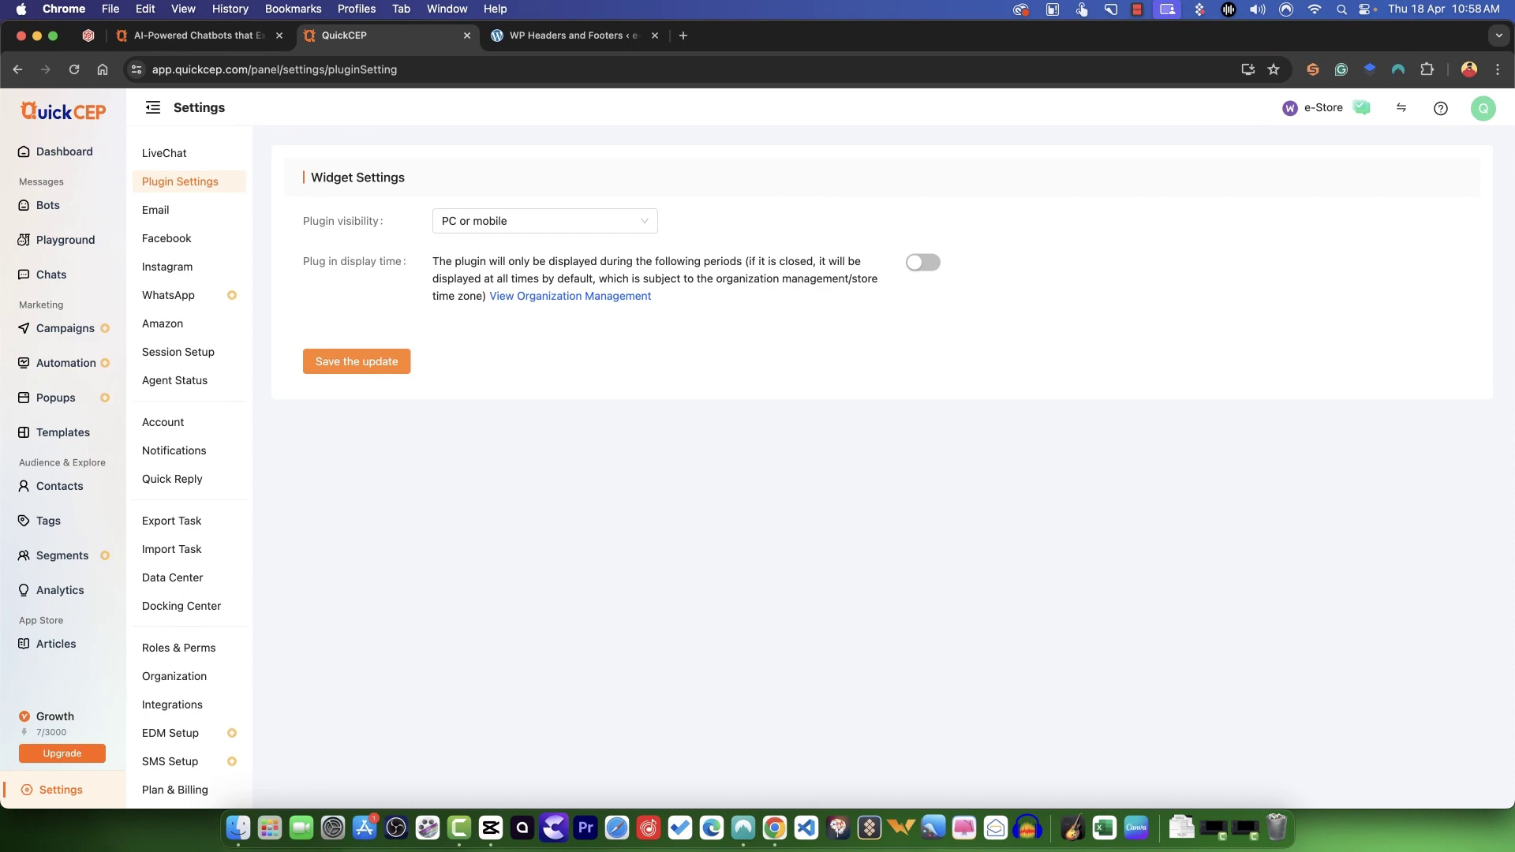
Open the Email settings and view the form for adding a quick email template
click(156, 211)
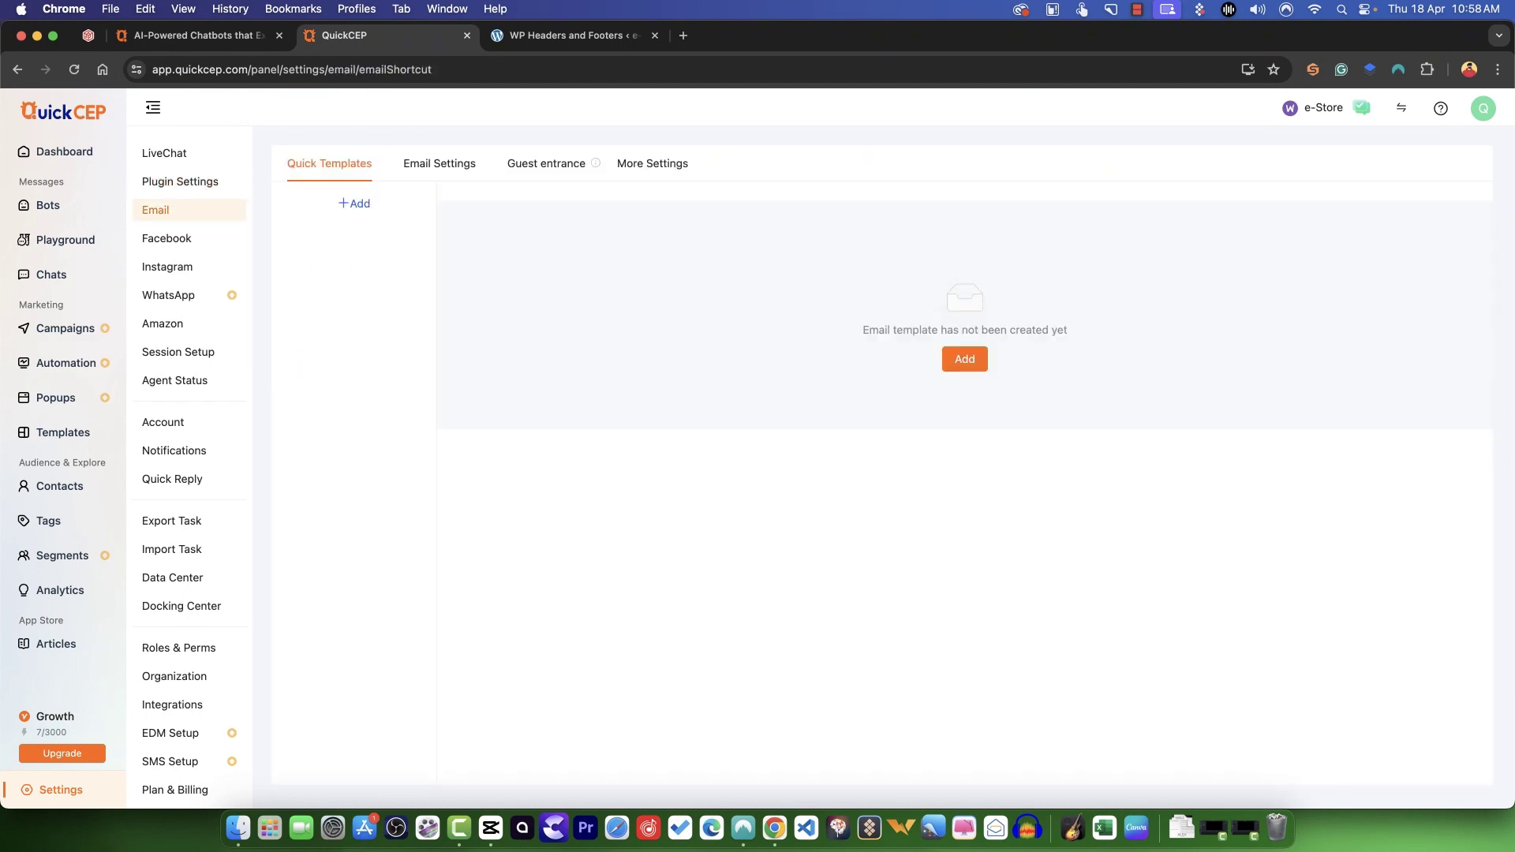
click(965, 359)
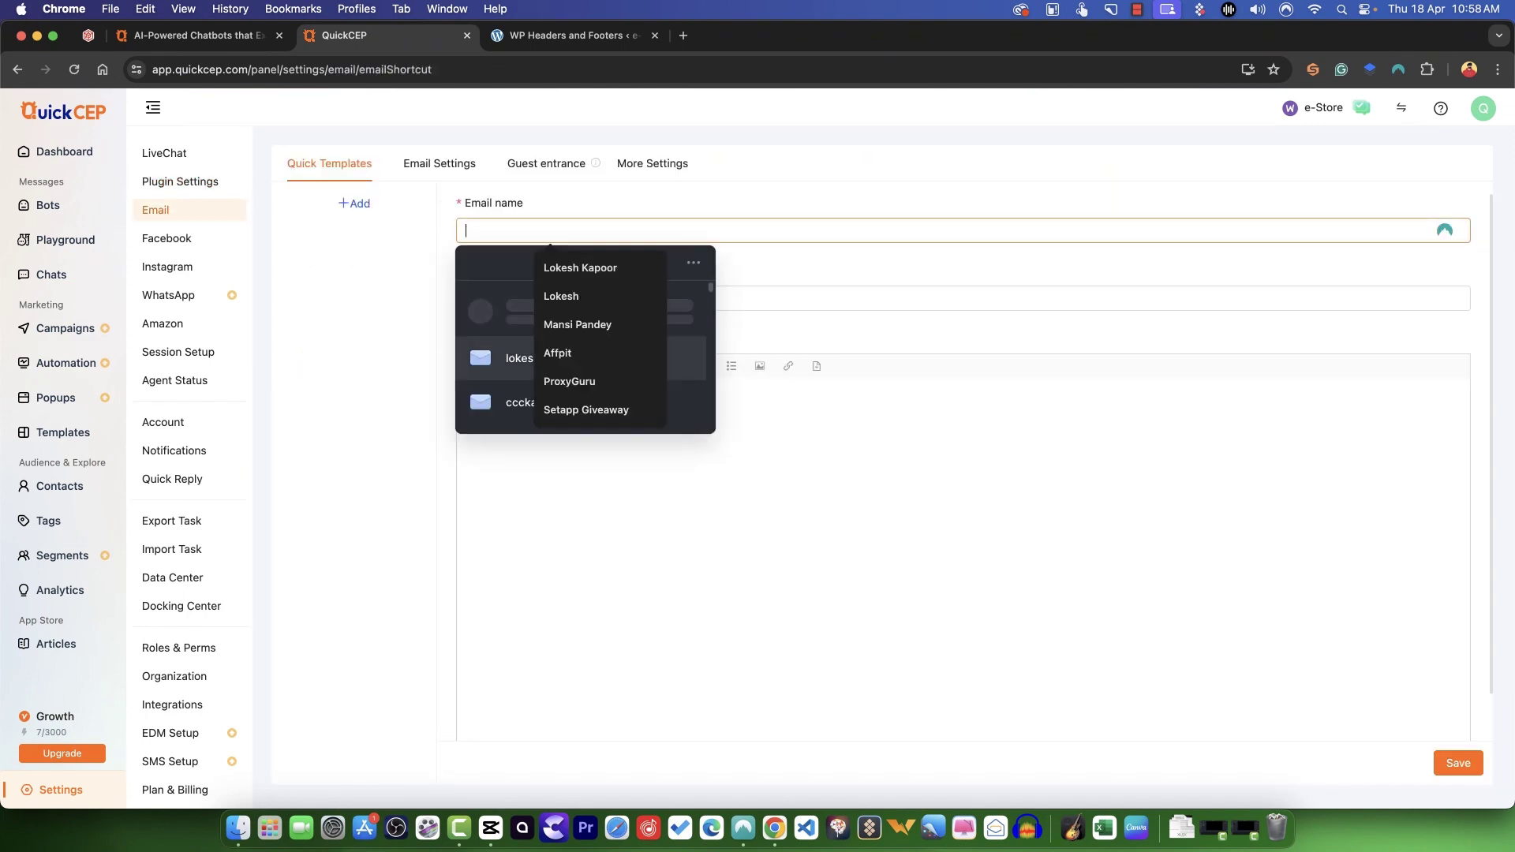
key(Tab)
key(Tab)
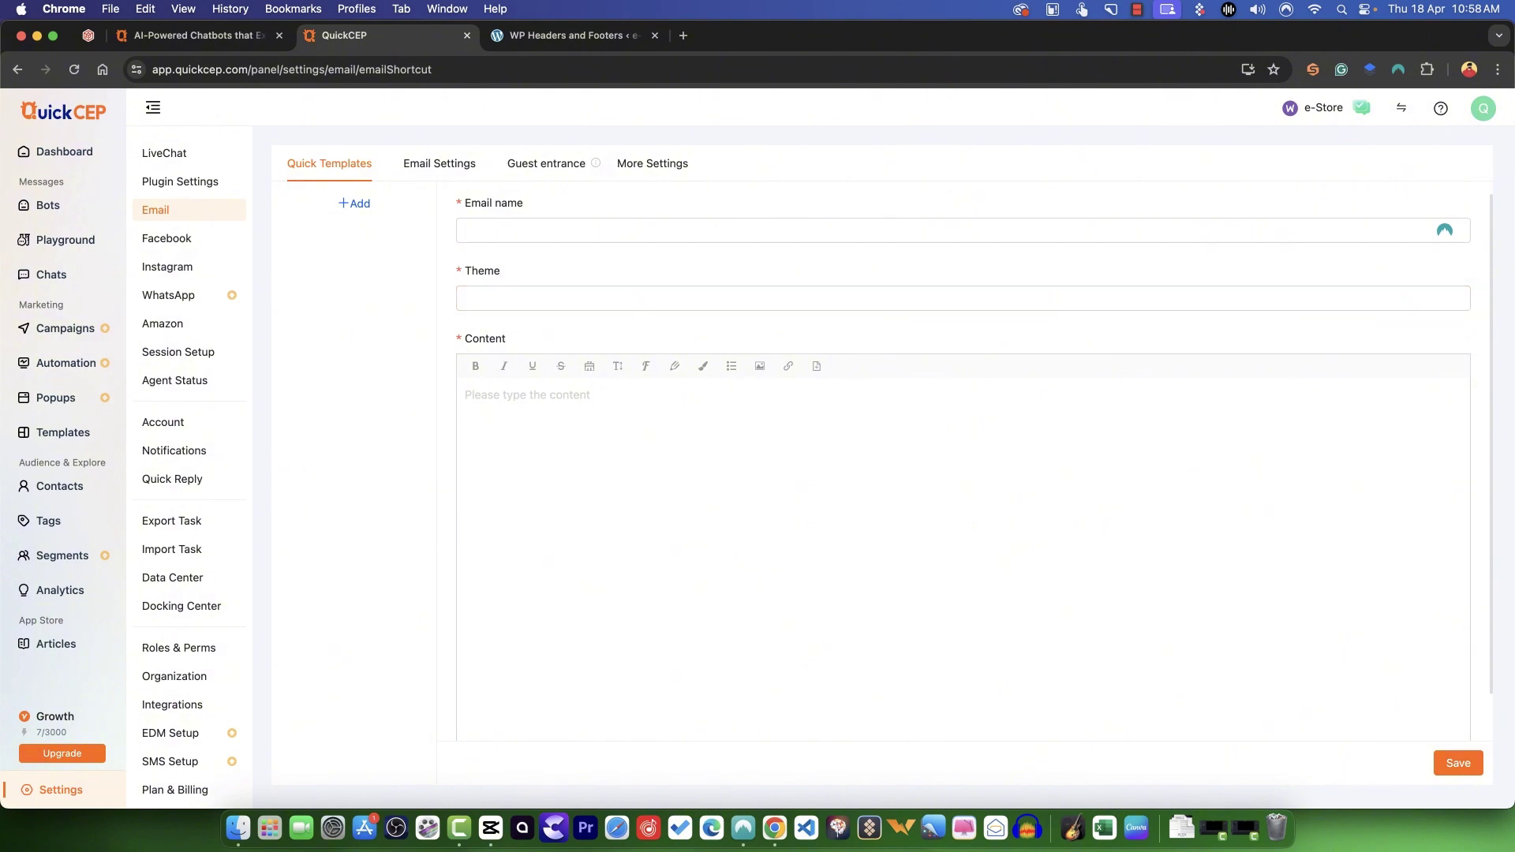
View the email connection form for SMTP mode, close it and view the Forwarding mode settings
click(439, 164)
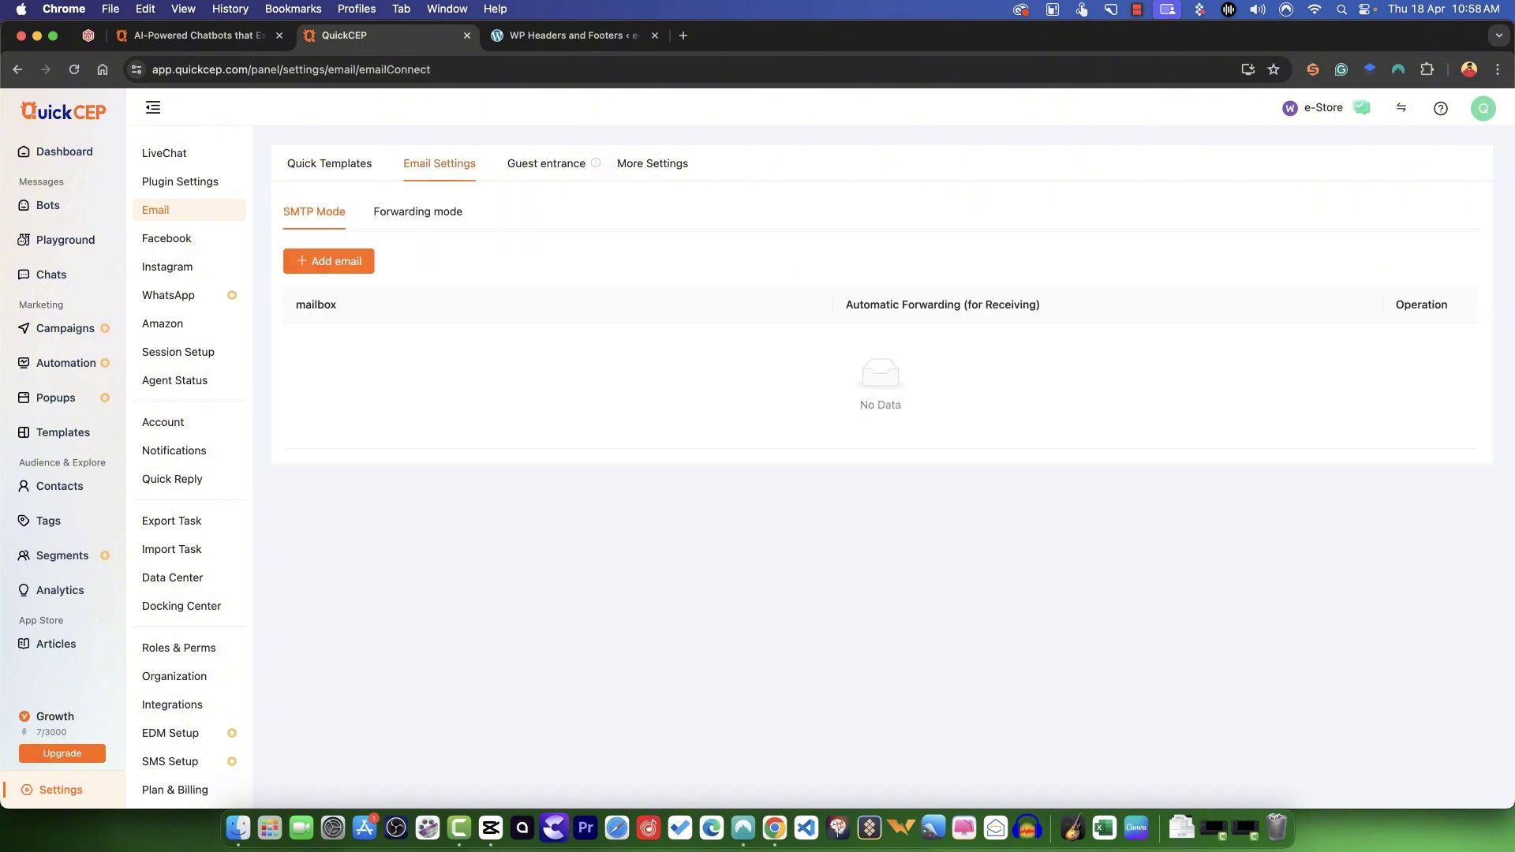
click(328, 261)
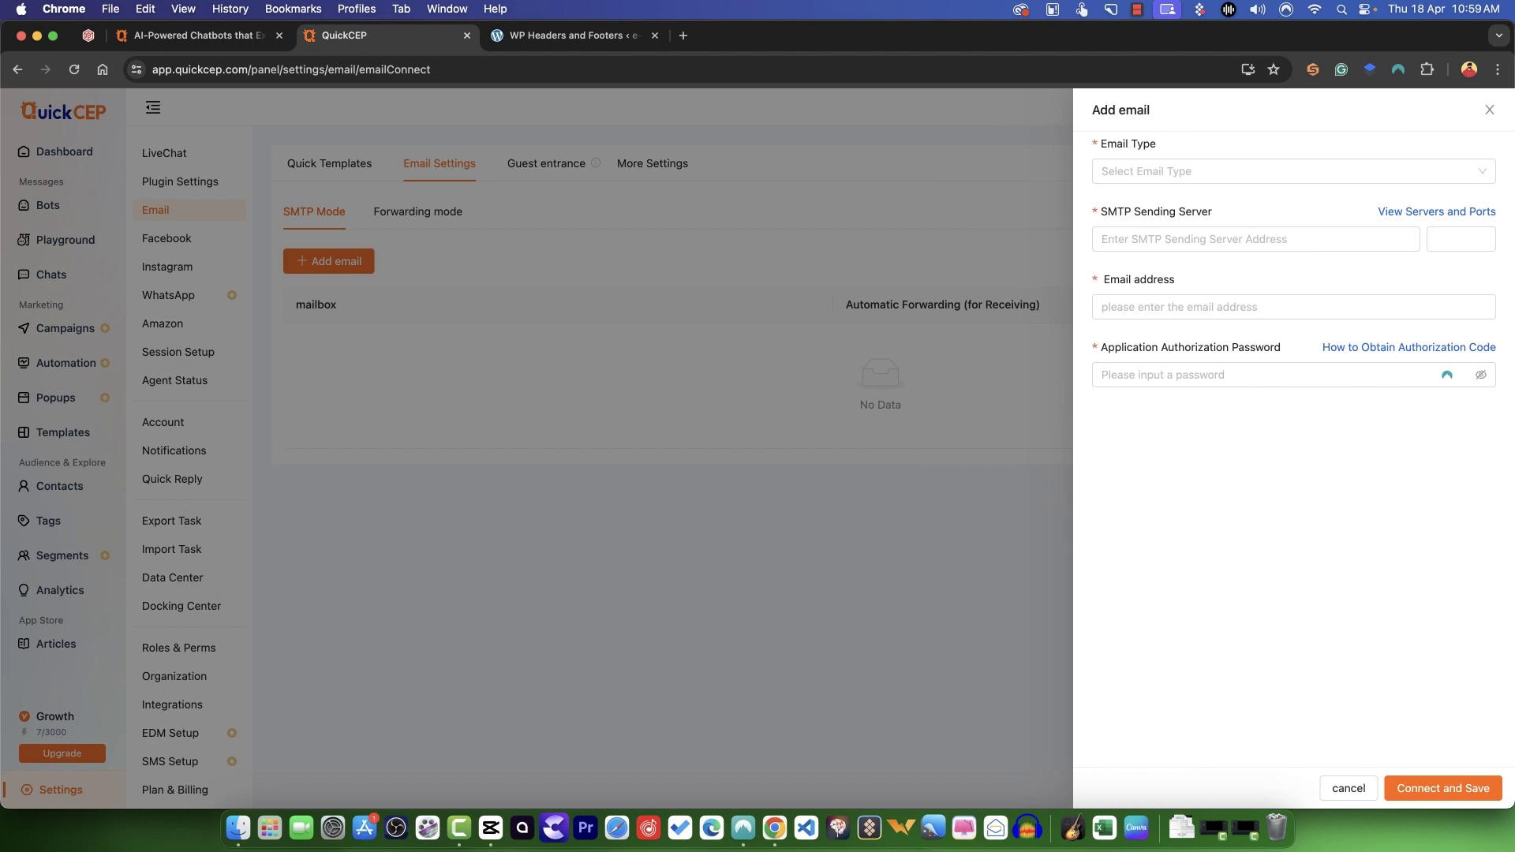
key(Escape)
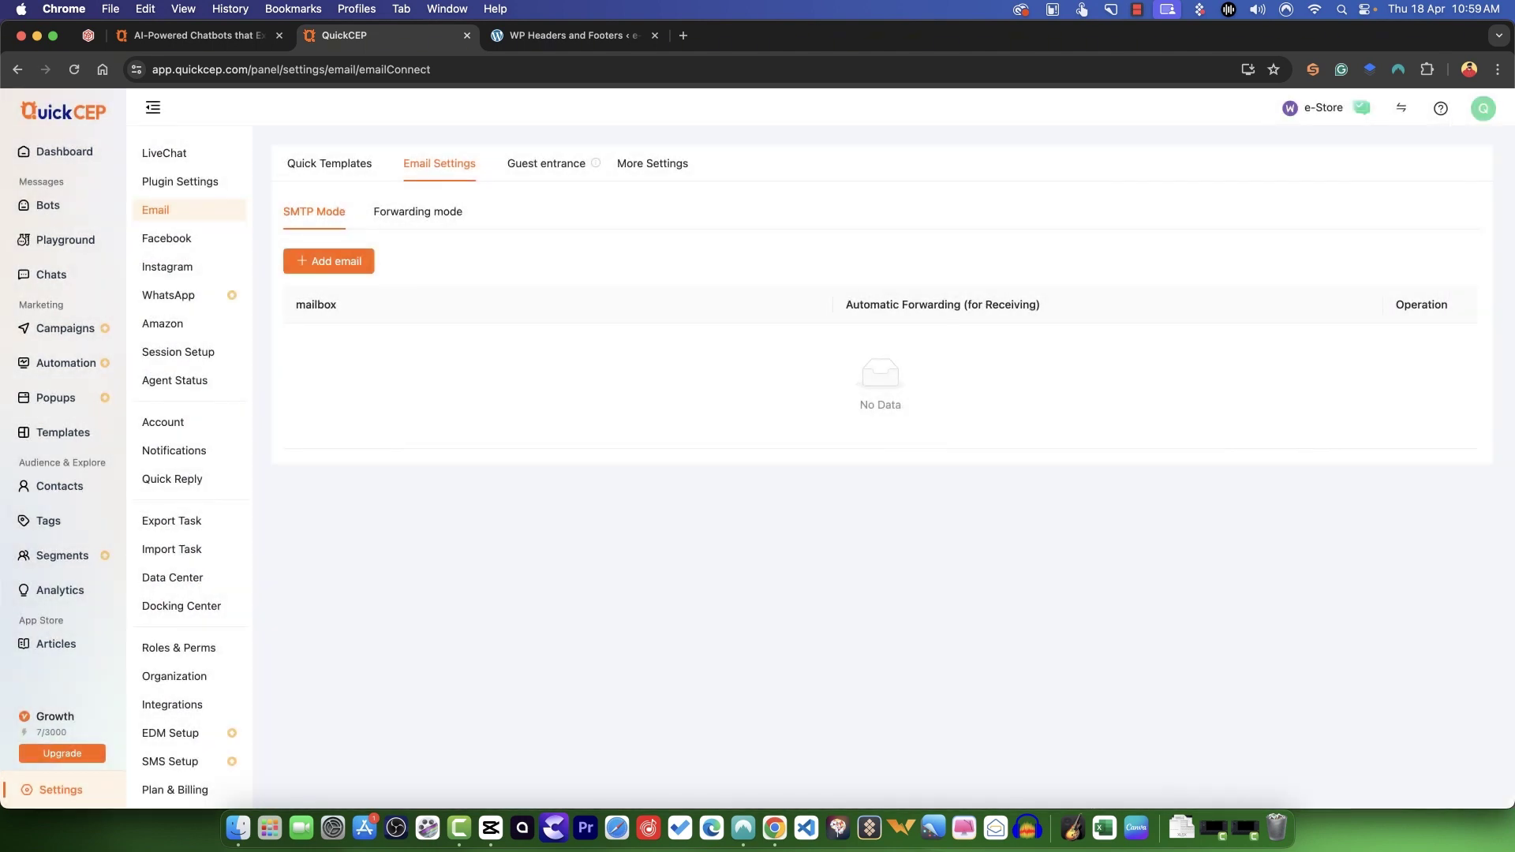
click(417, 212)
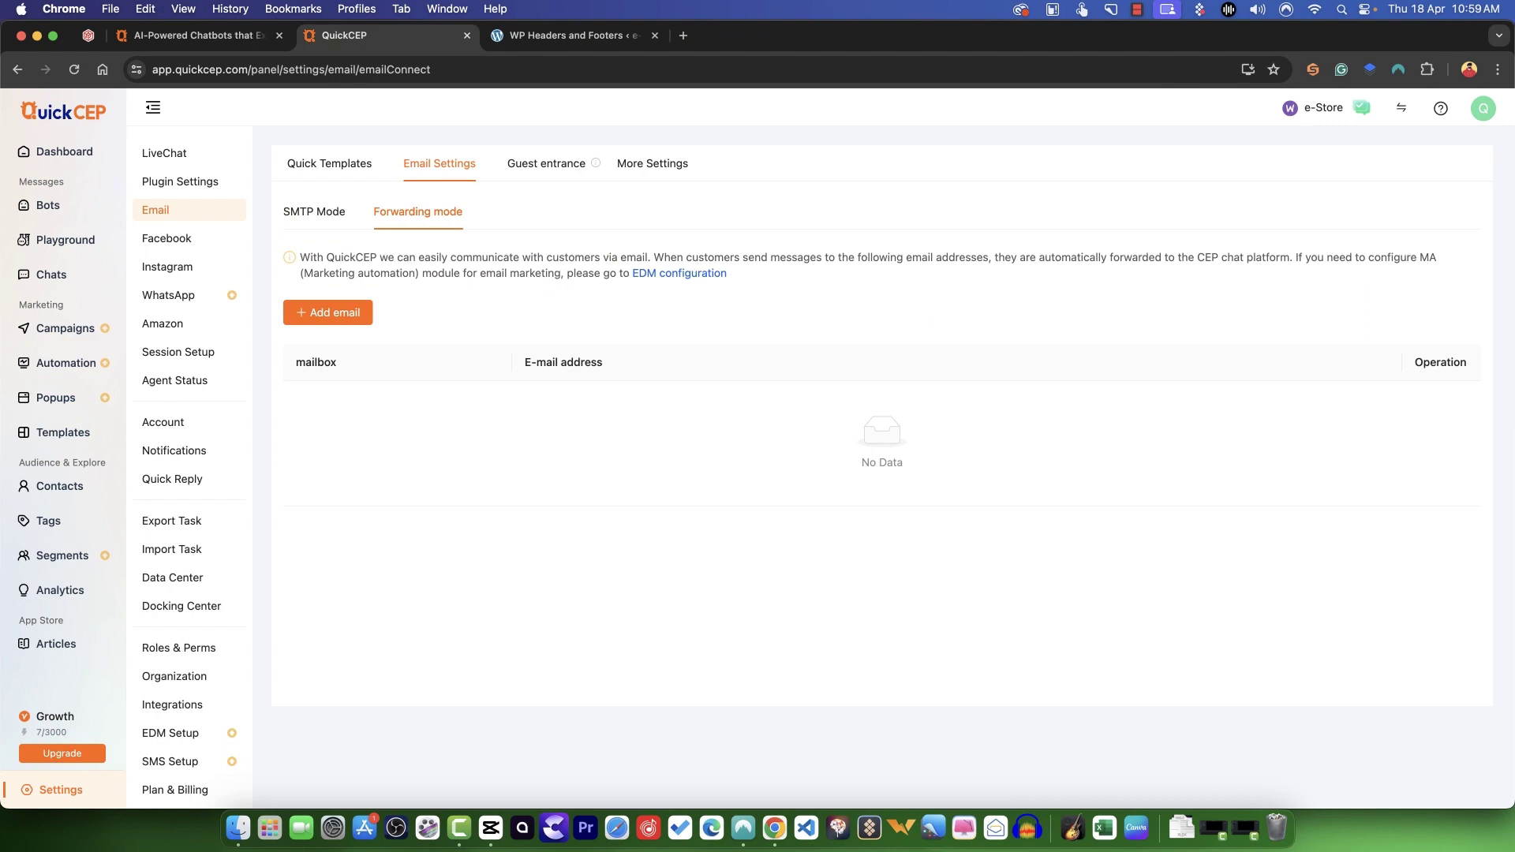
Try enabling the guest's Email portal under Guest entrance and turn it off again
click(546, 163)
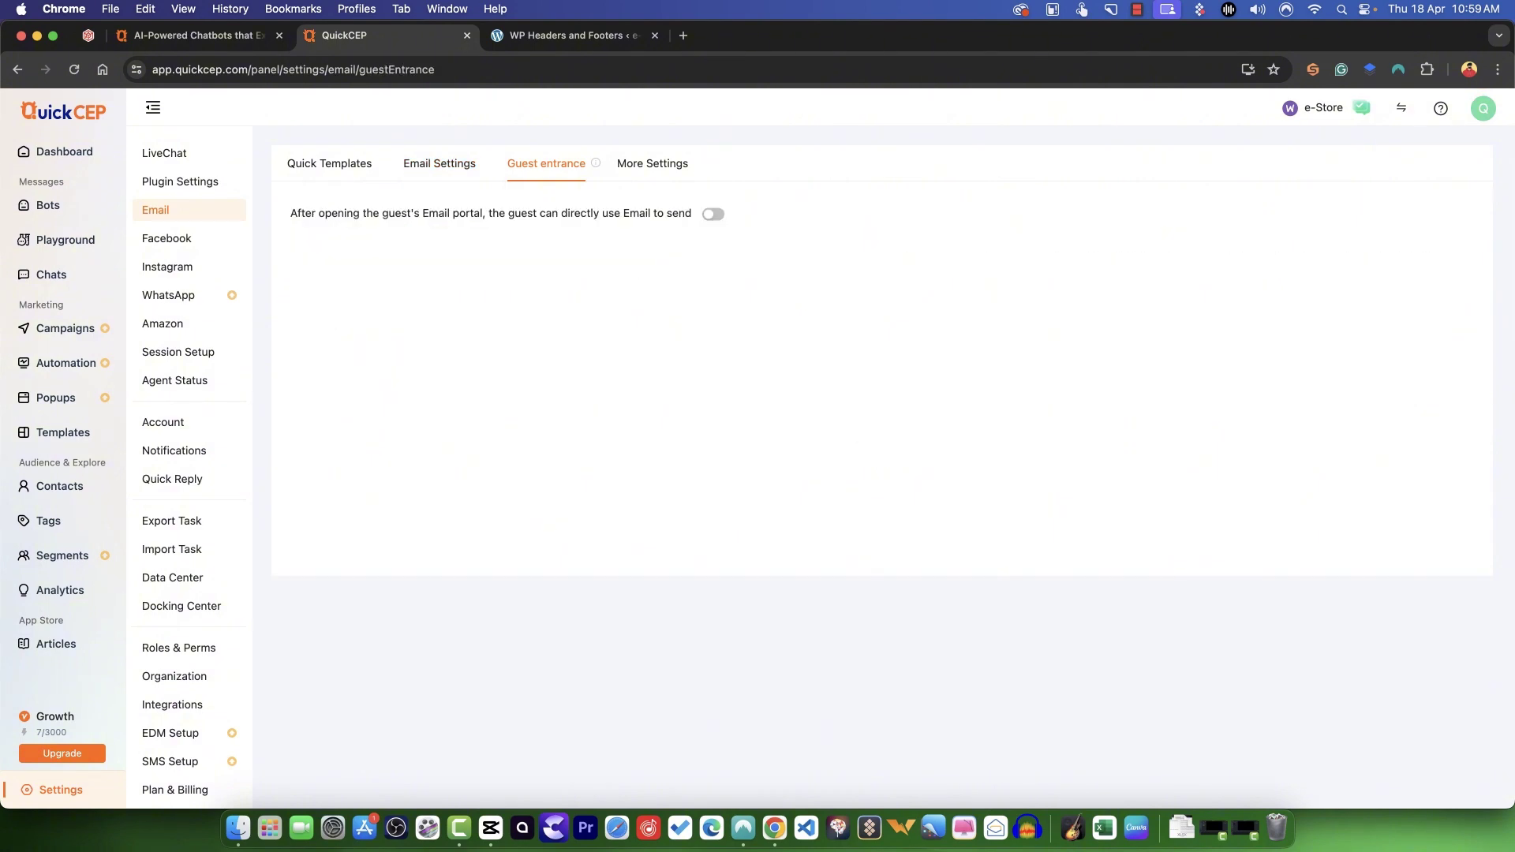
click(713, 213)
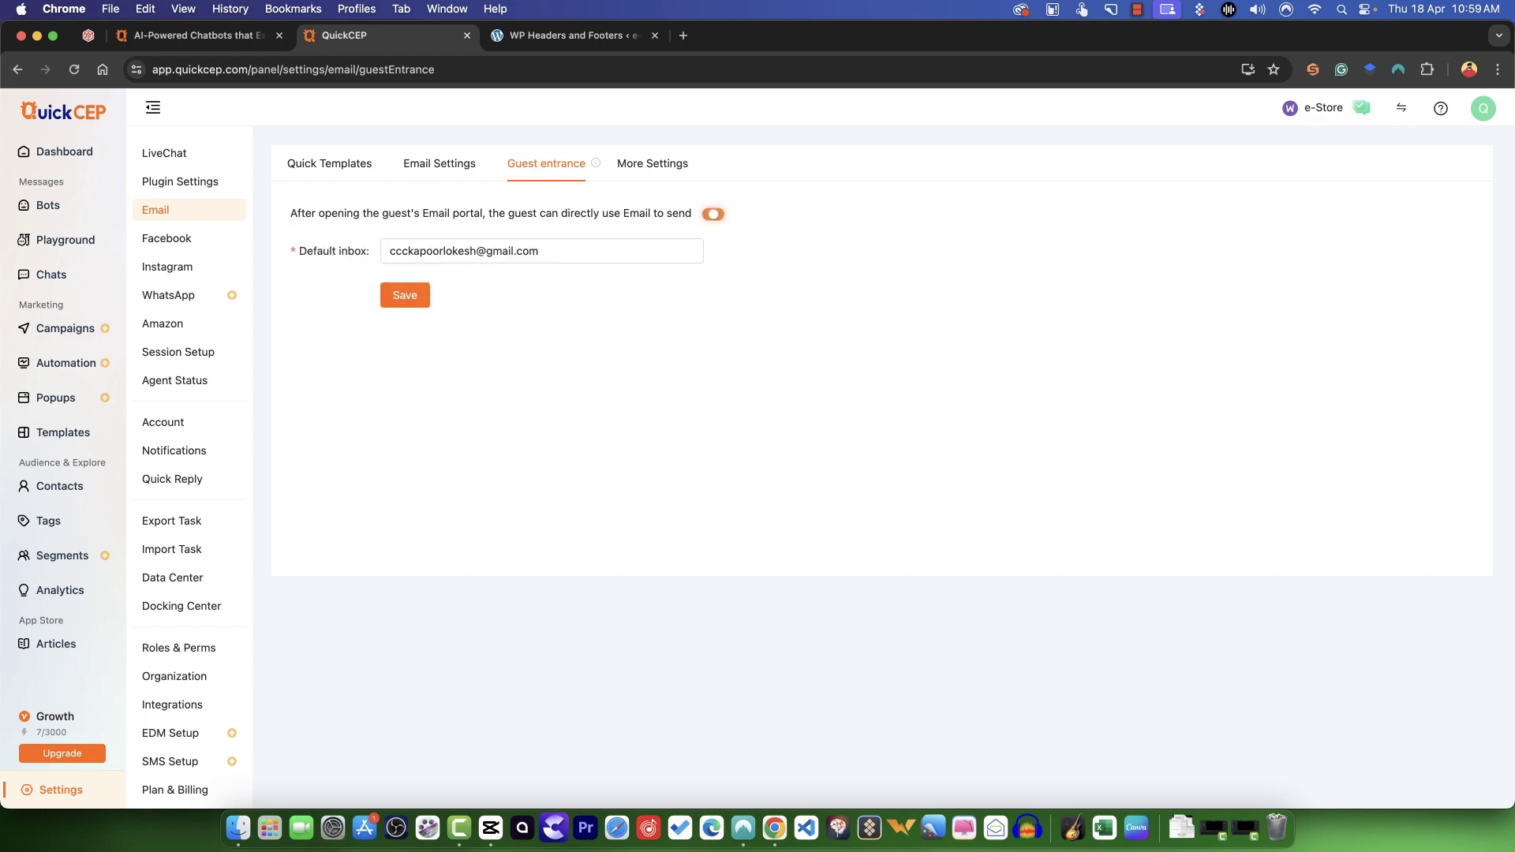
click(713, 214)
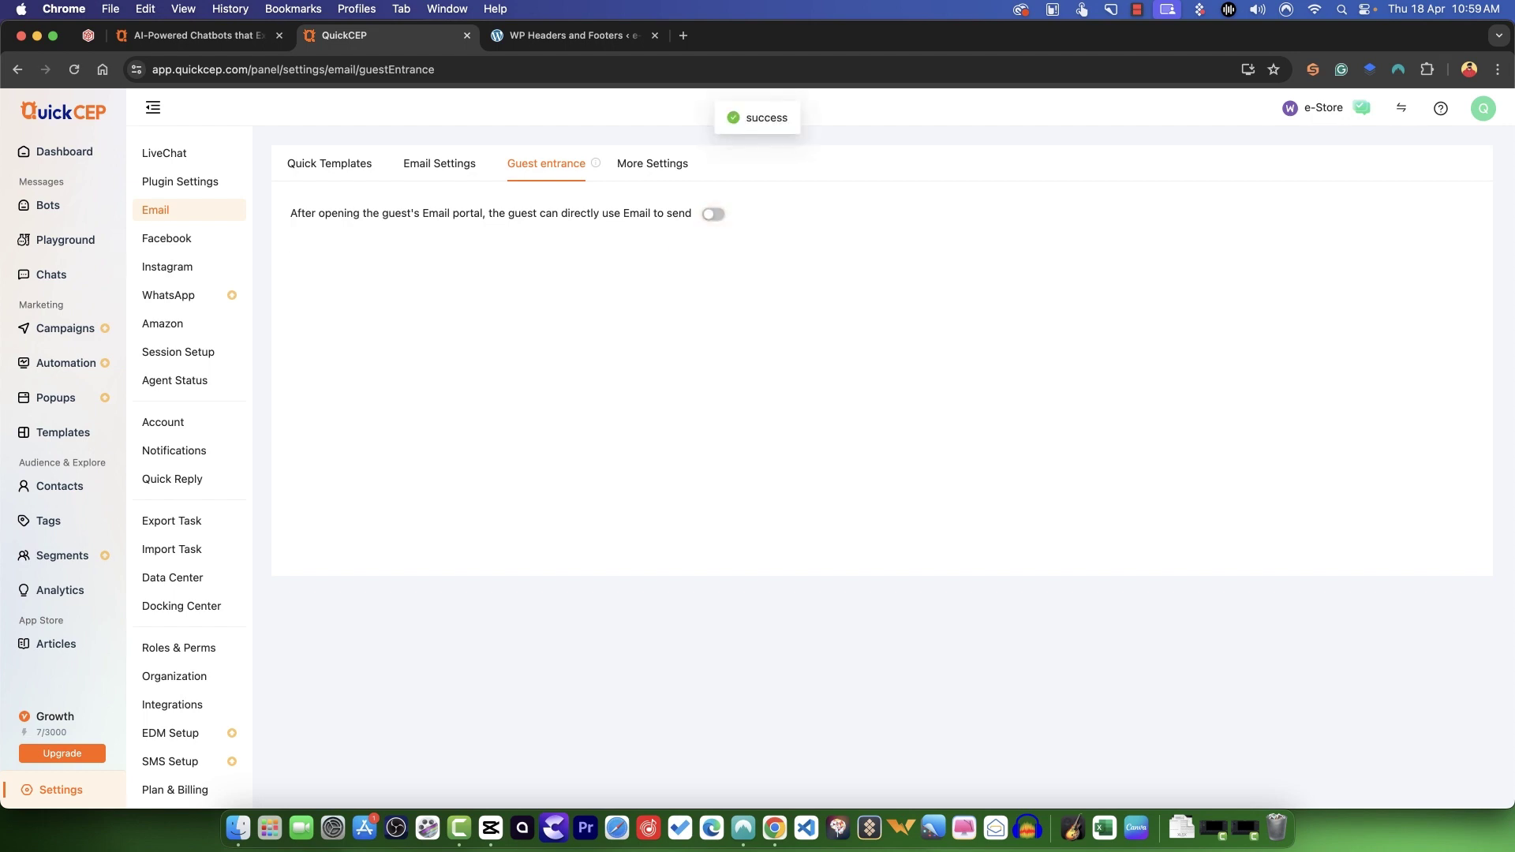
Add an empty inbox entry under Message Email Identification in the email's More Settings and delete it again
click(652, 163)
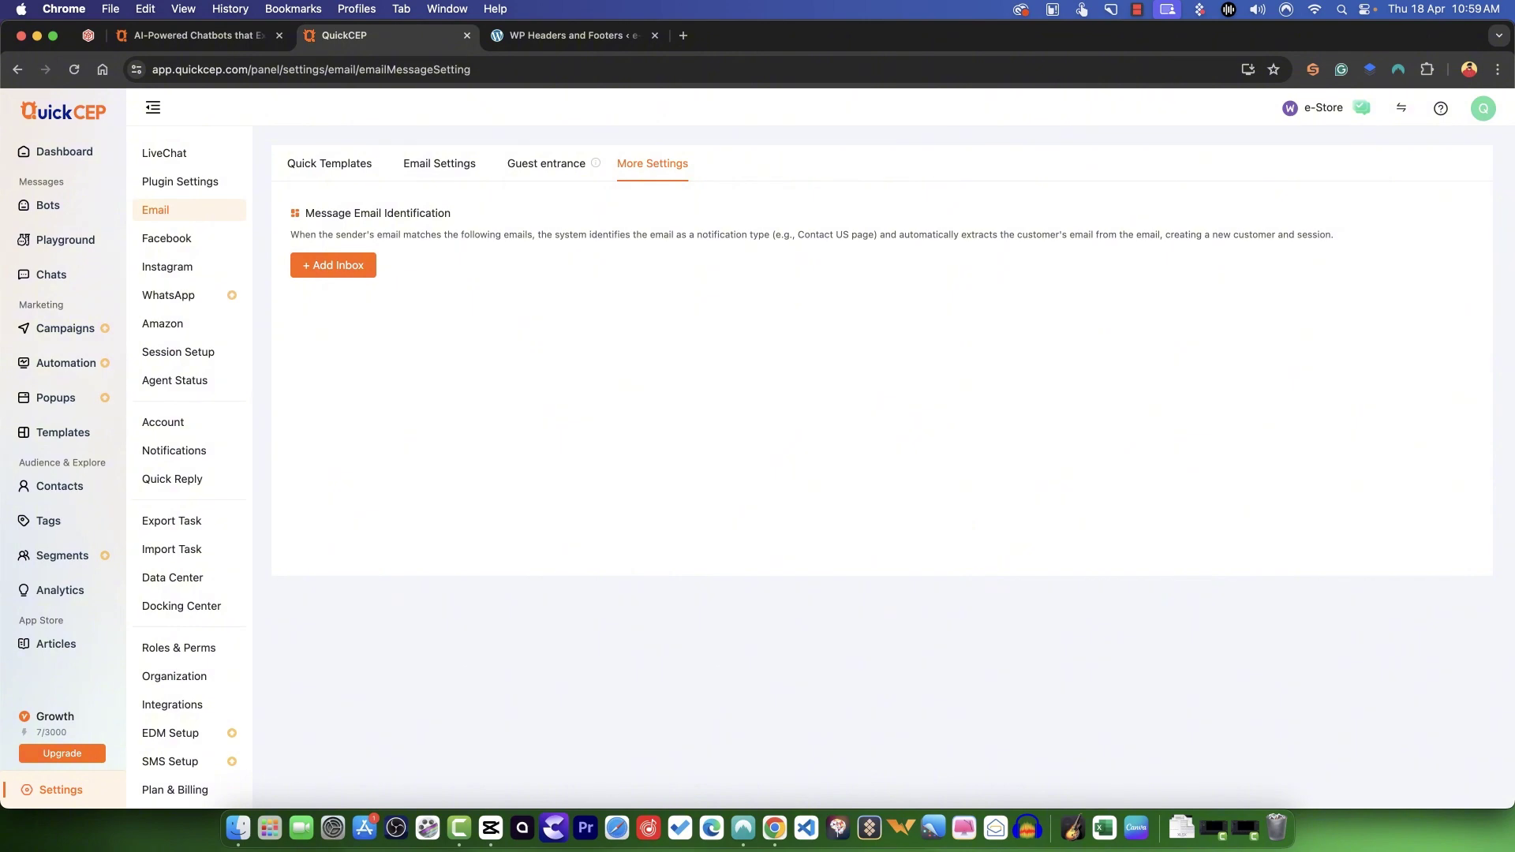
click(333, 265)
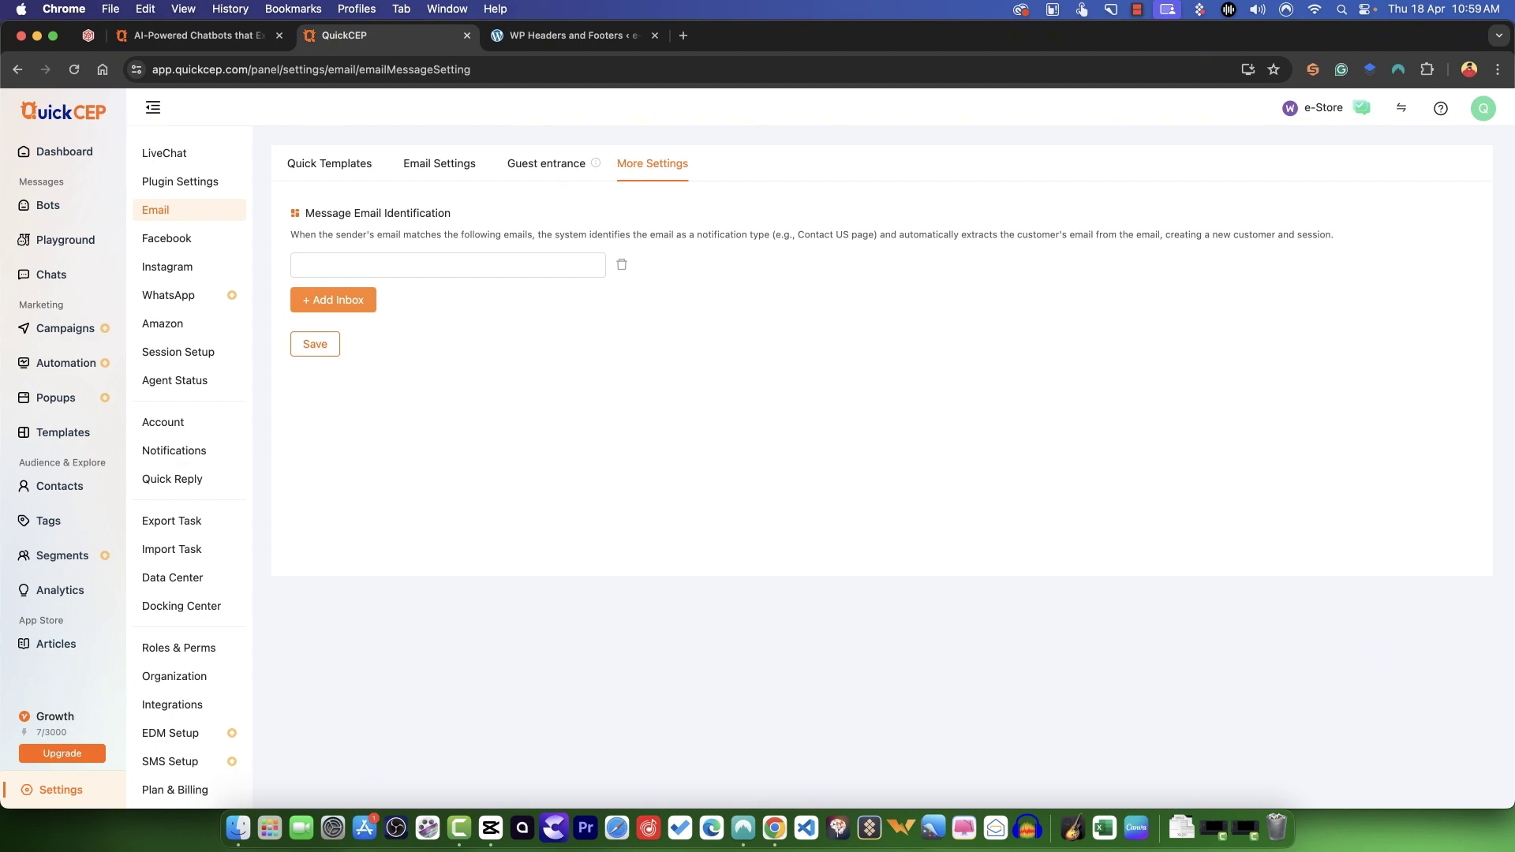
click(355, 266)
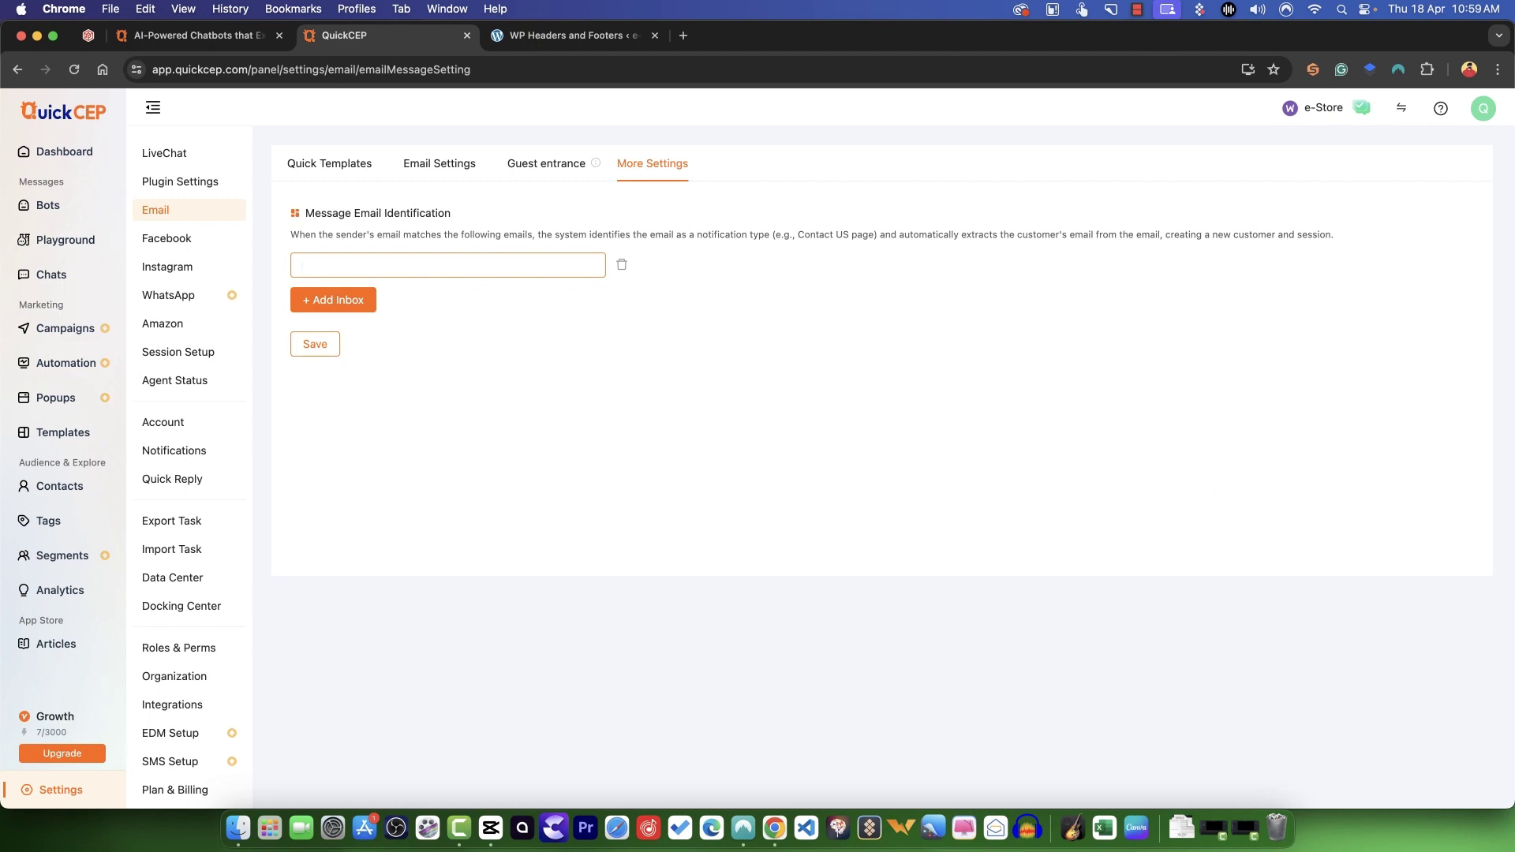
click(622, 265)
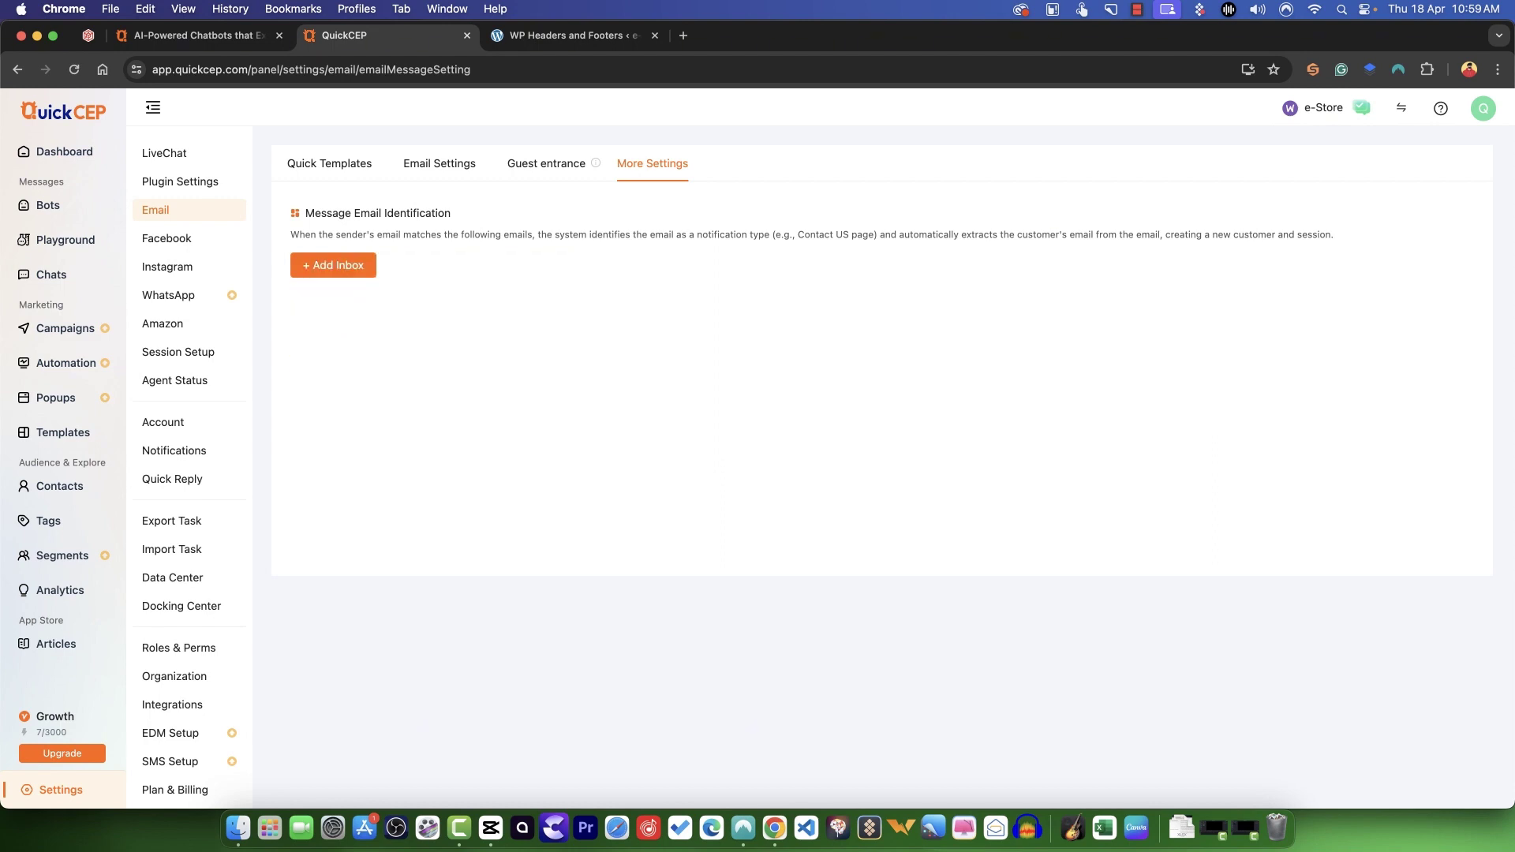
View the connection pages for the Facebook, Instagram, WhatsApp and Amazon channels
click(167, 238)
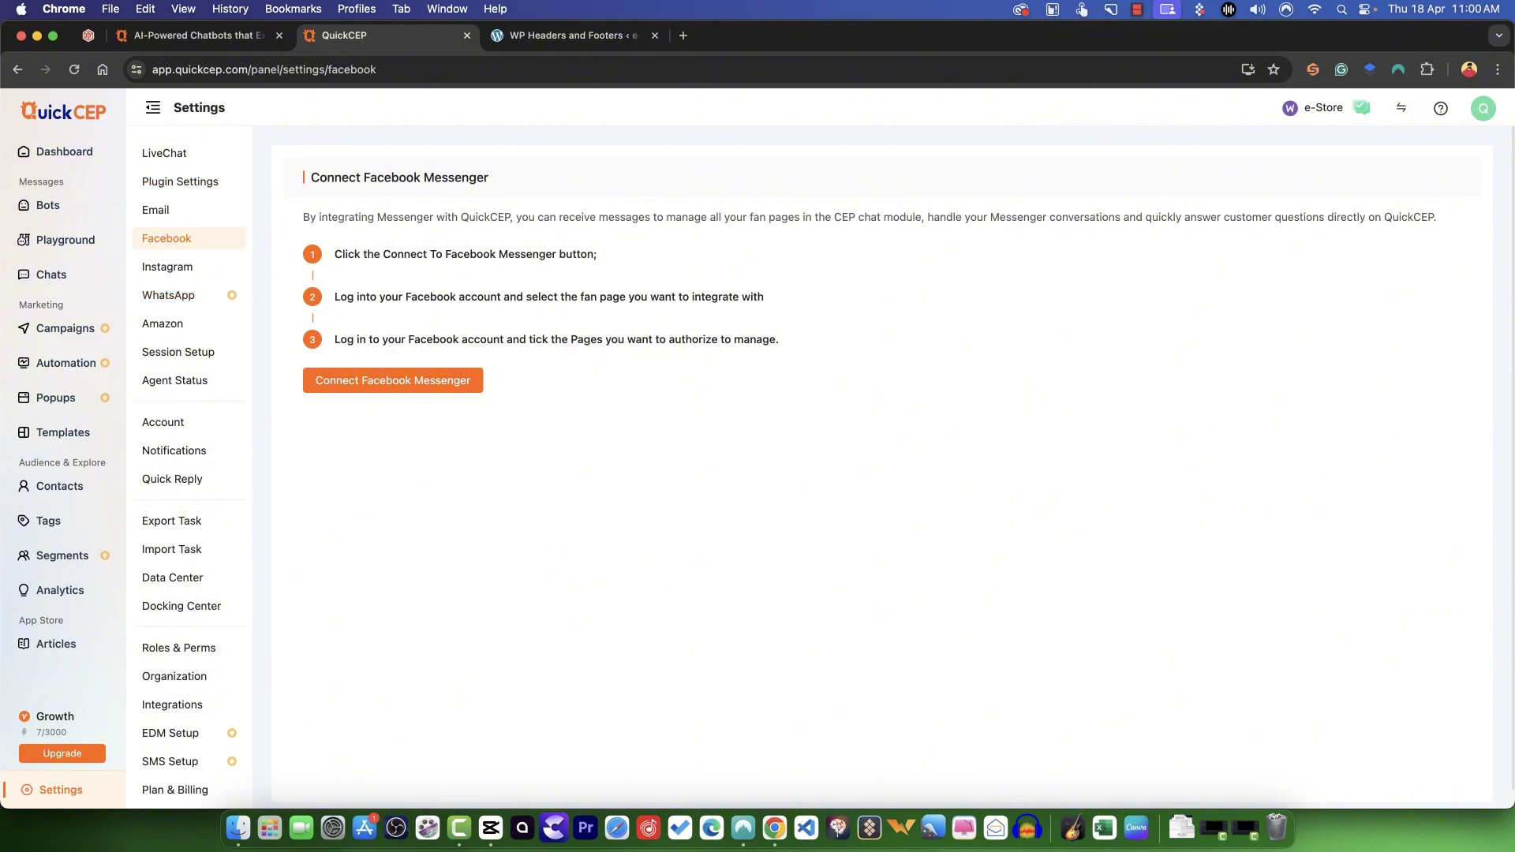
click(167, 267)
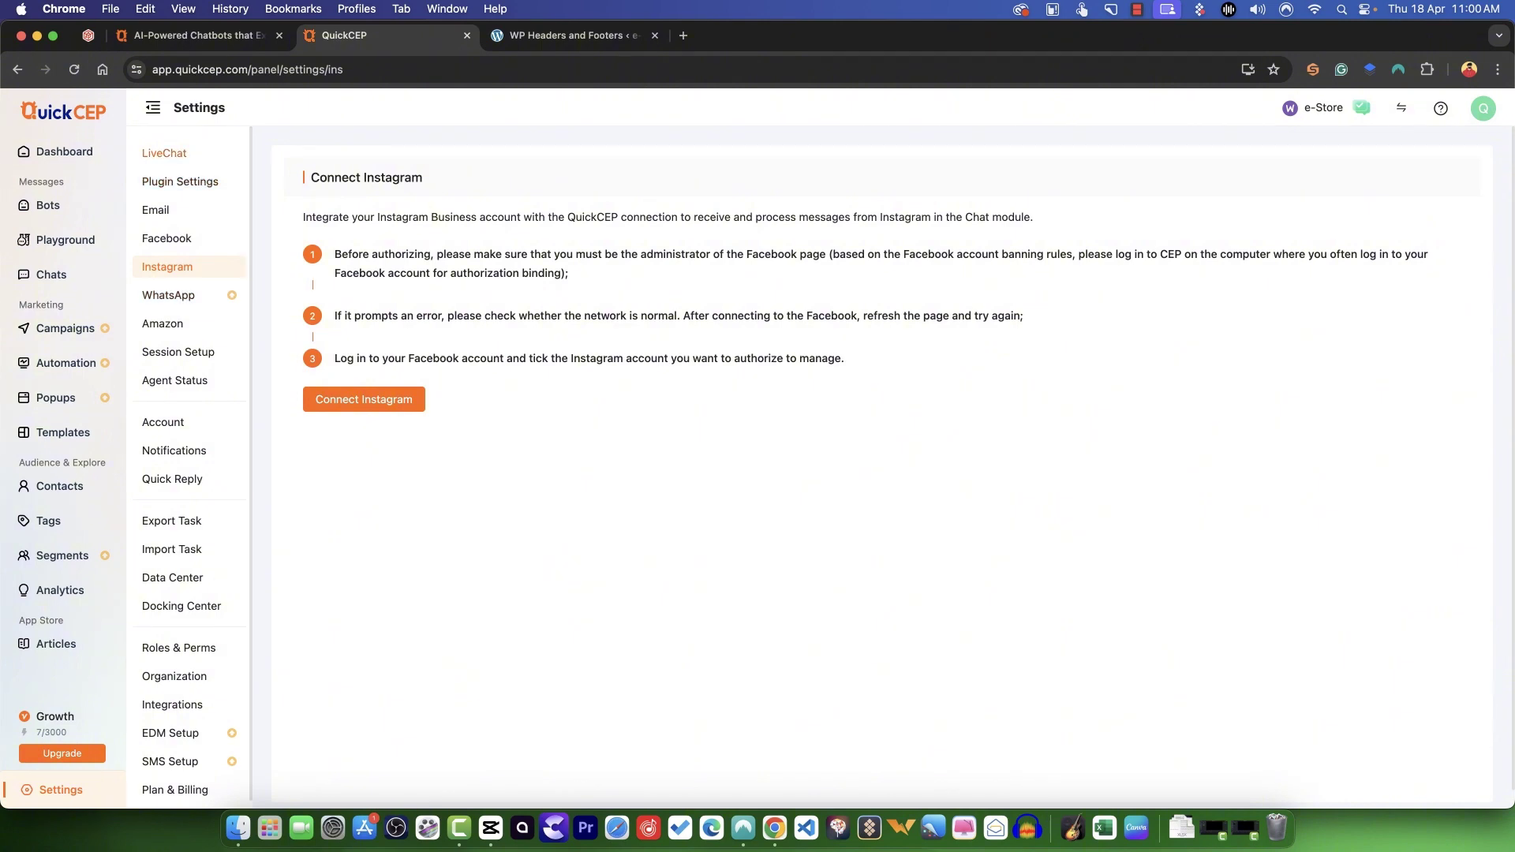
click(168, 295)
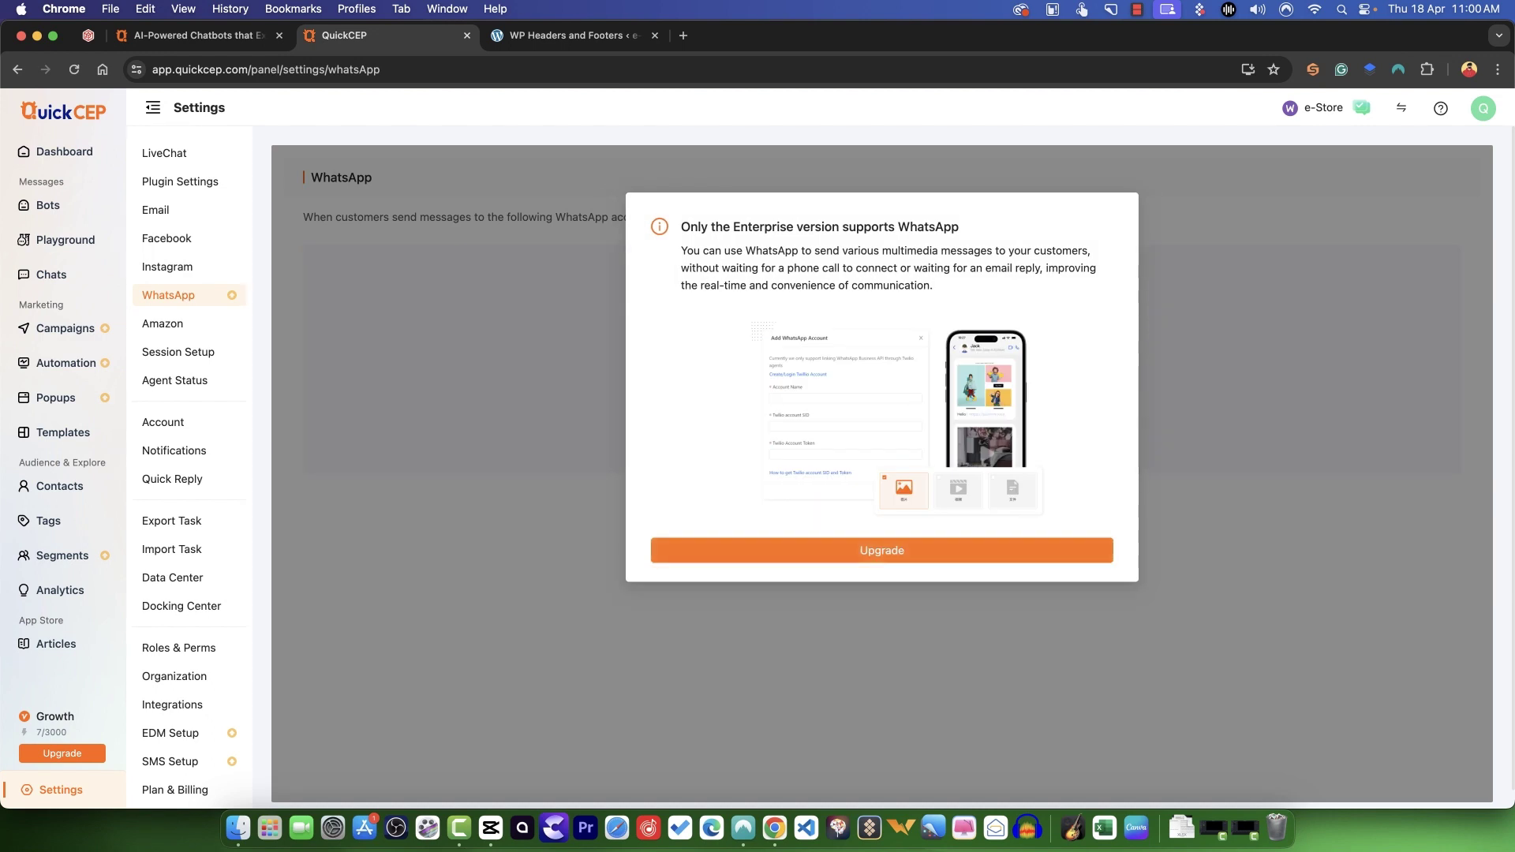
click(162, 323)
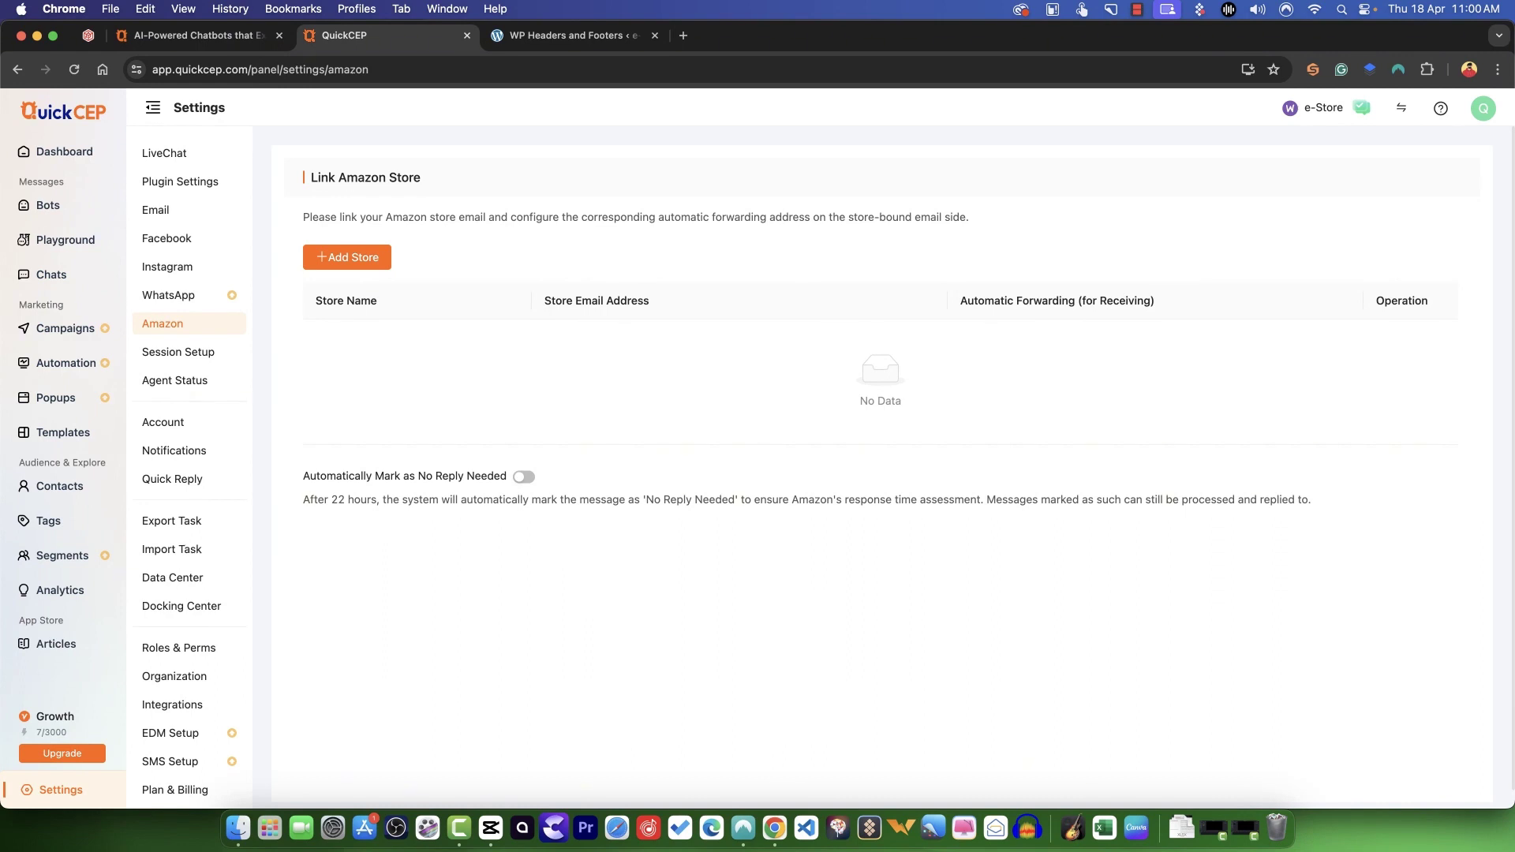
Open Session Setup and look through the distribution rules and queue management up to the session termination settings
click(178, 352)
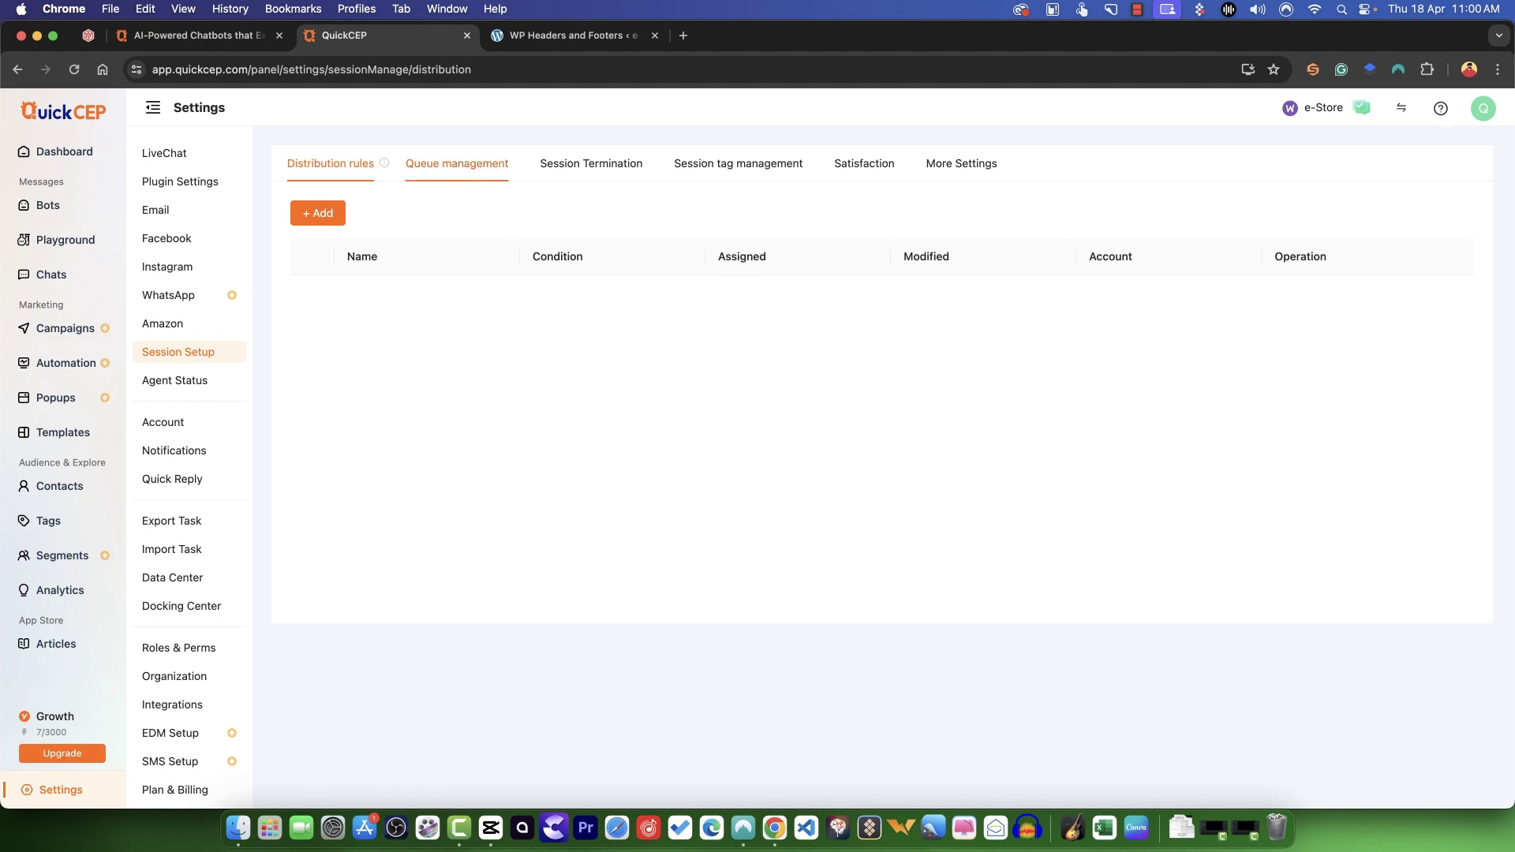
click(457, 163)
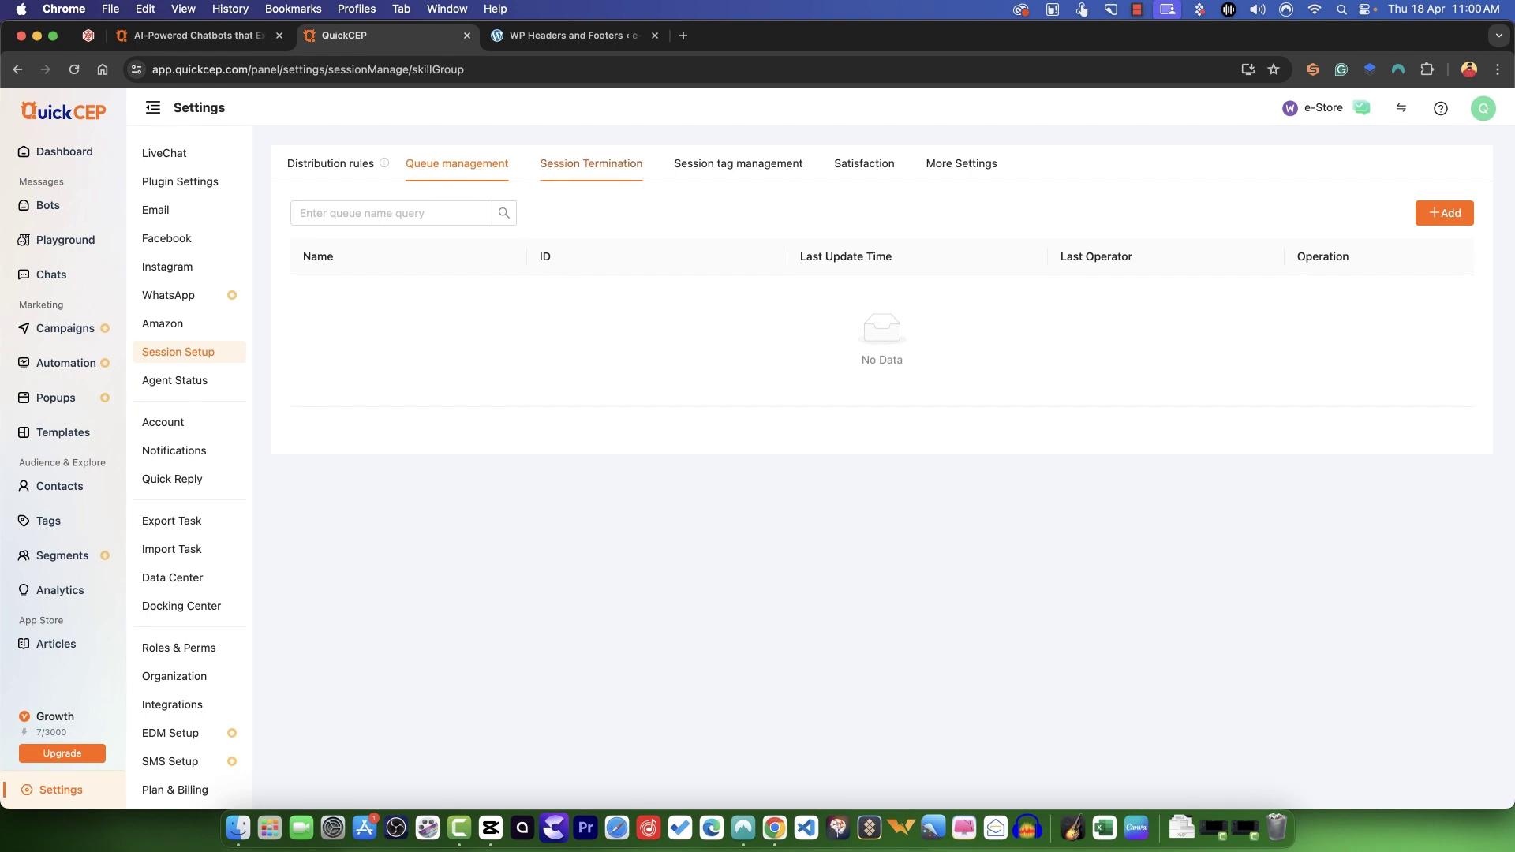
click(591, 163)
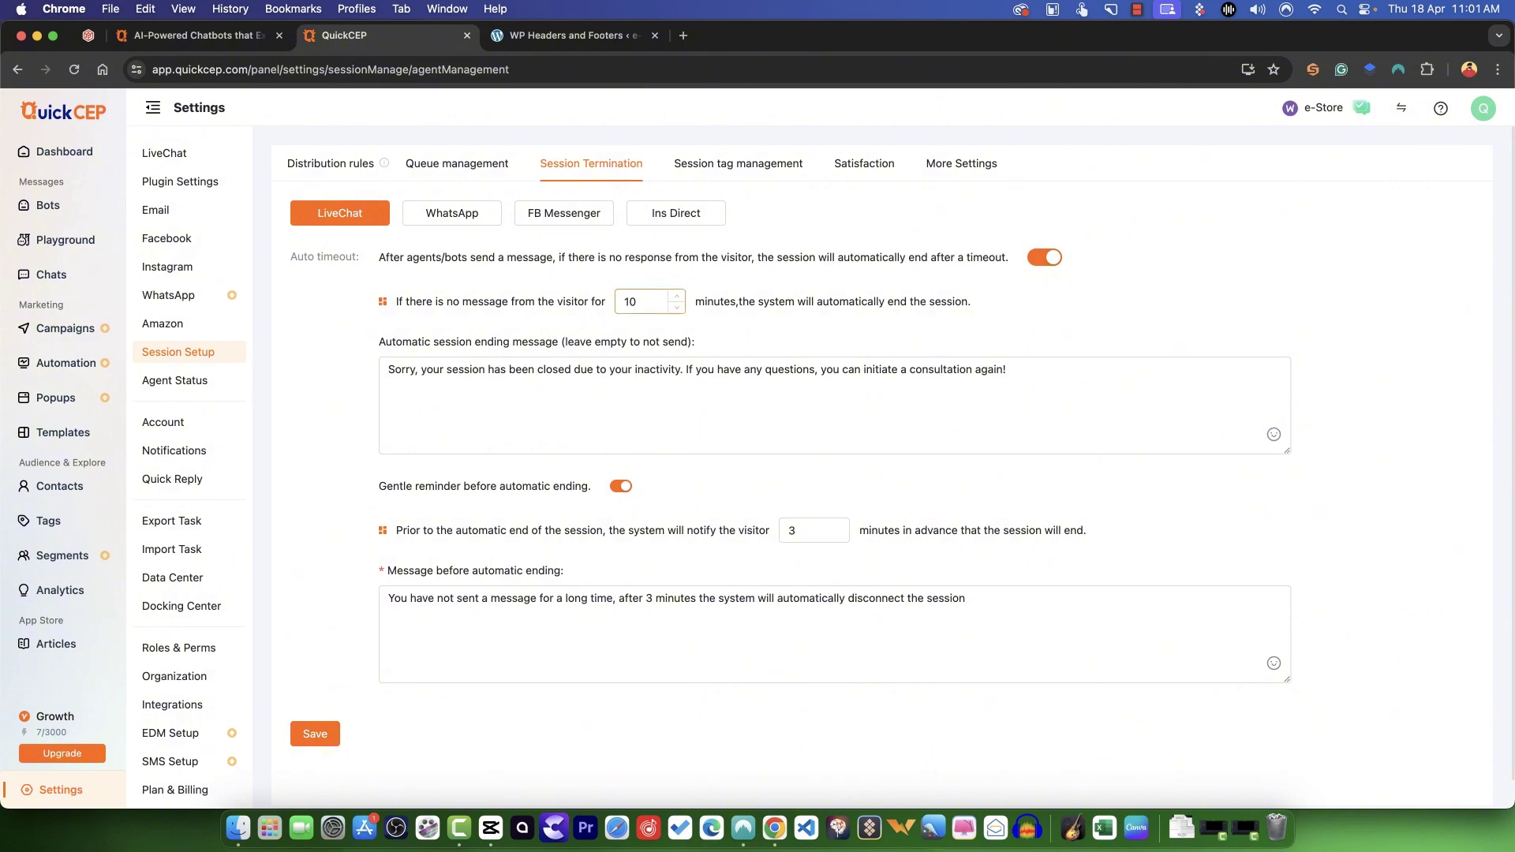
Examine the LiveChat auto timeout minutes and ending messages, and compare them with the WhatsApp session termination settings
double_click(630, 302)
drag(426, 301, 471, 301)
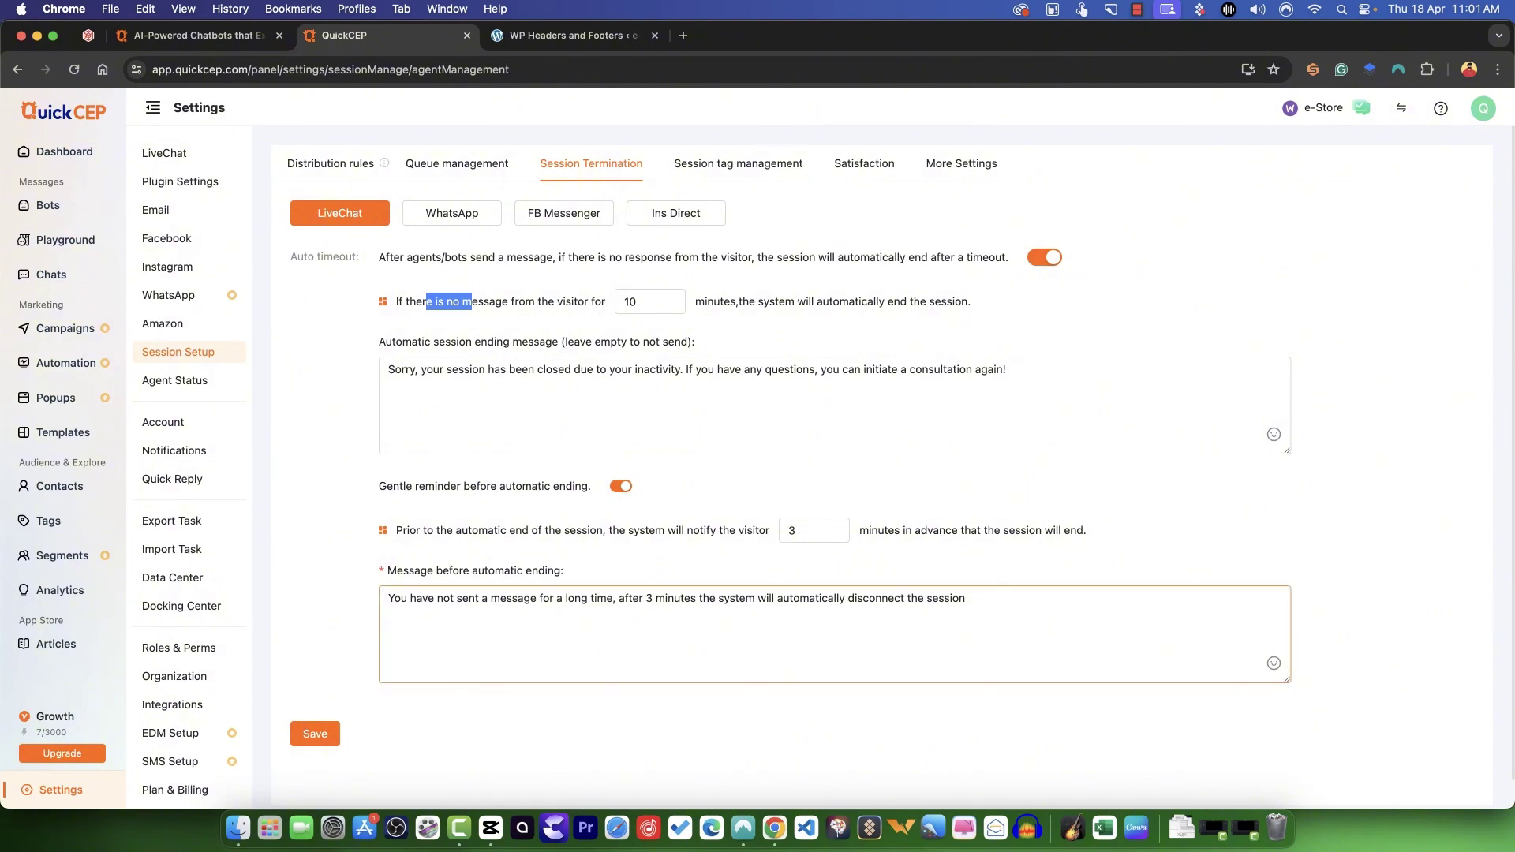
click(965, 600)
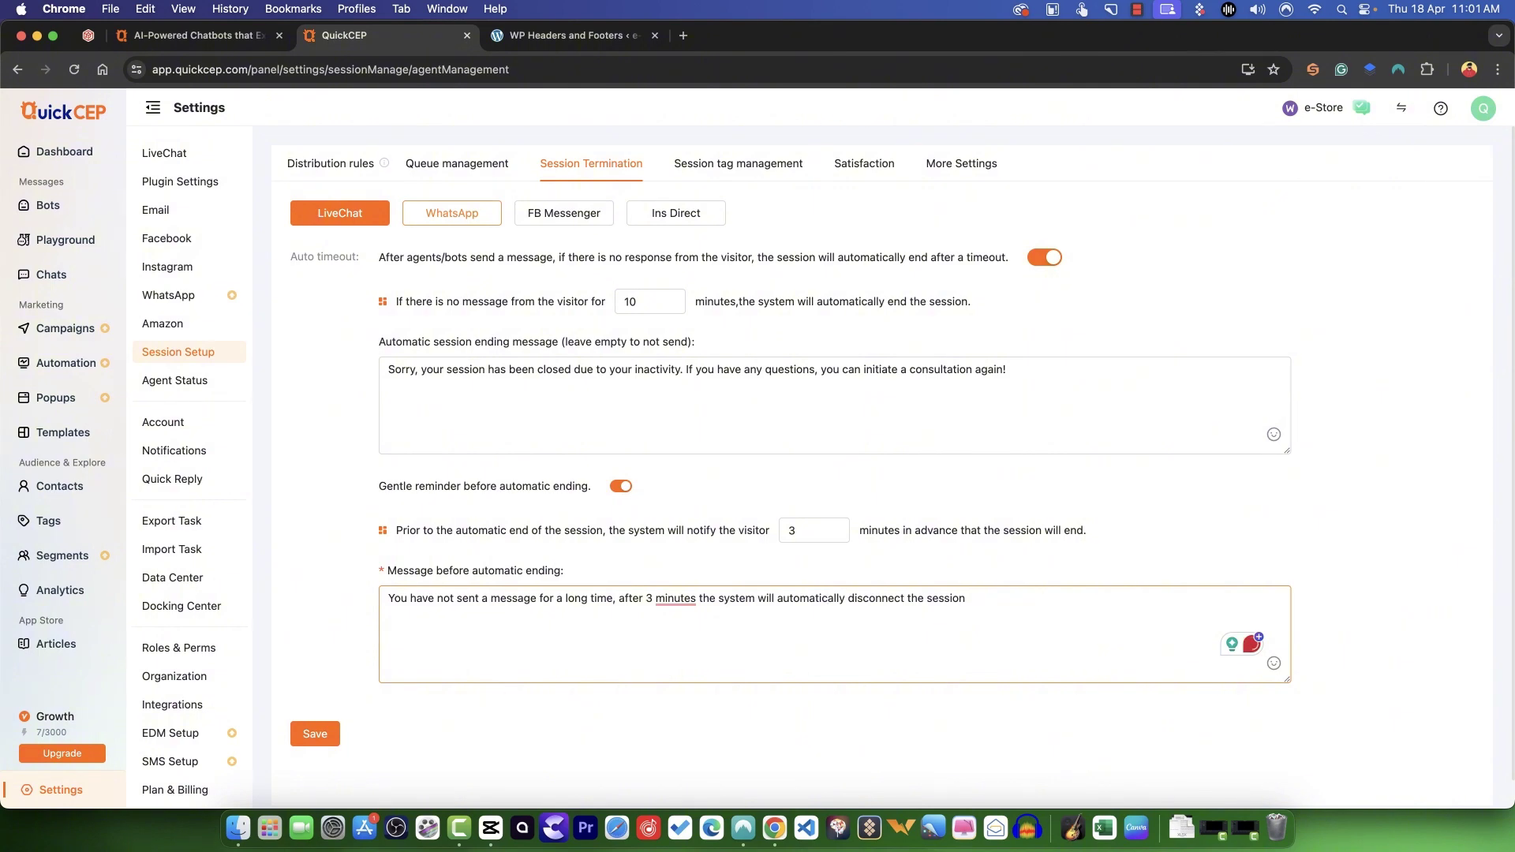
click(452, 213)
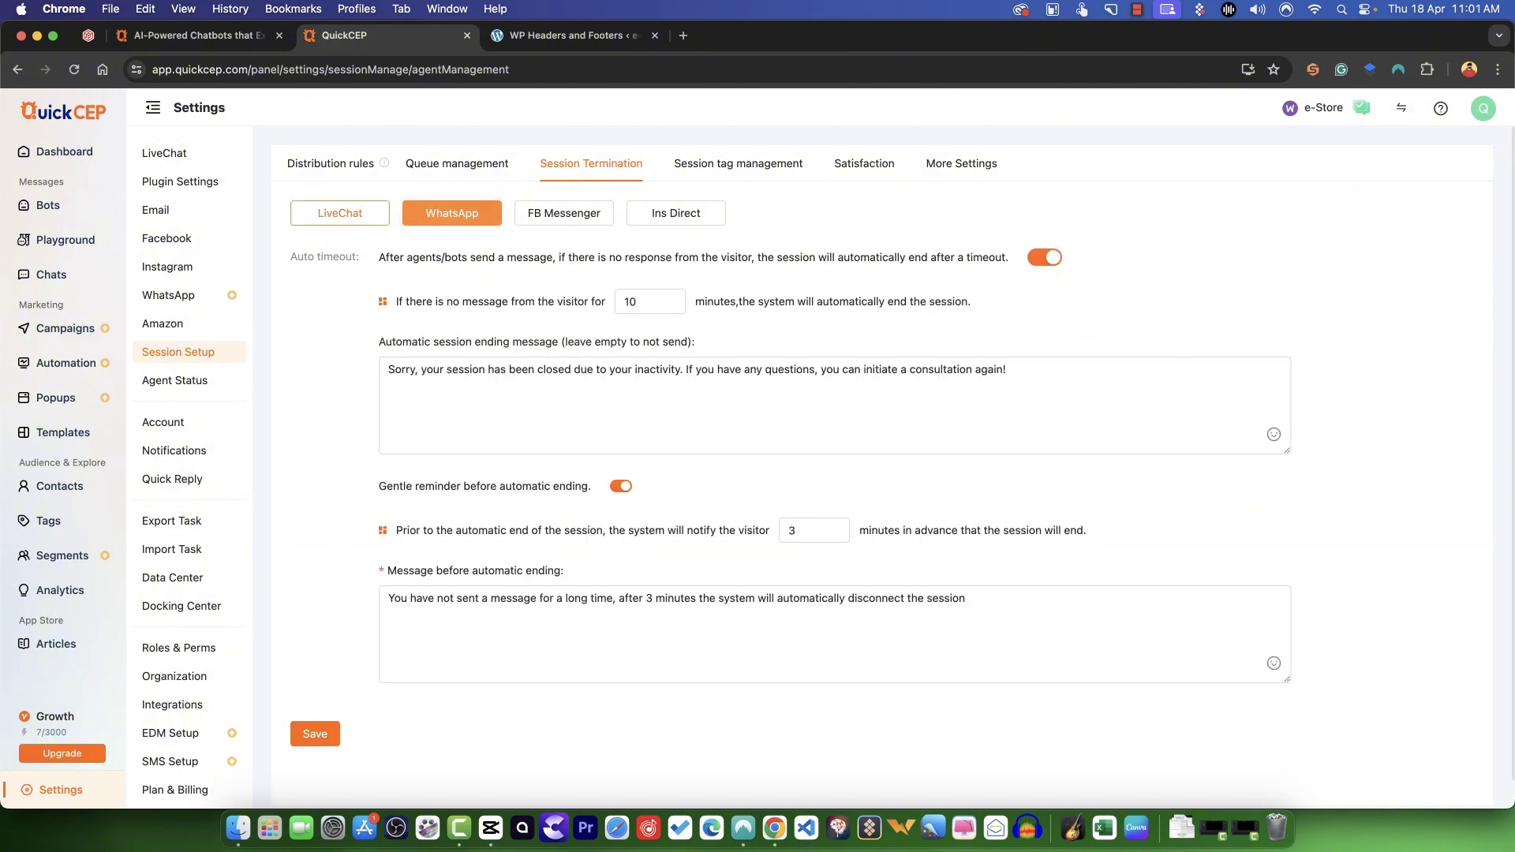
click(340, 213)
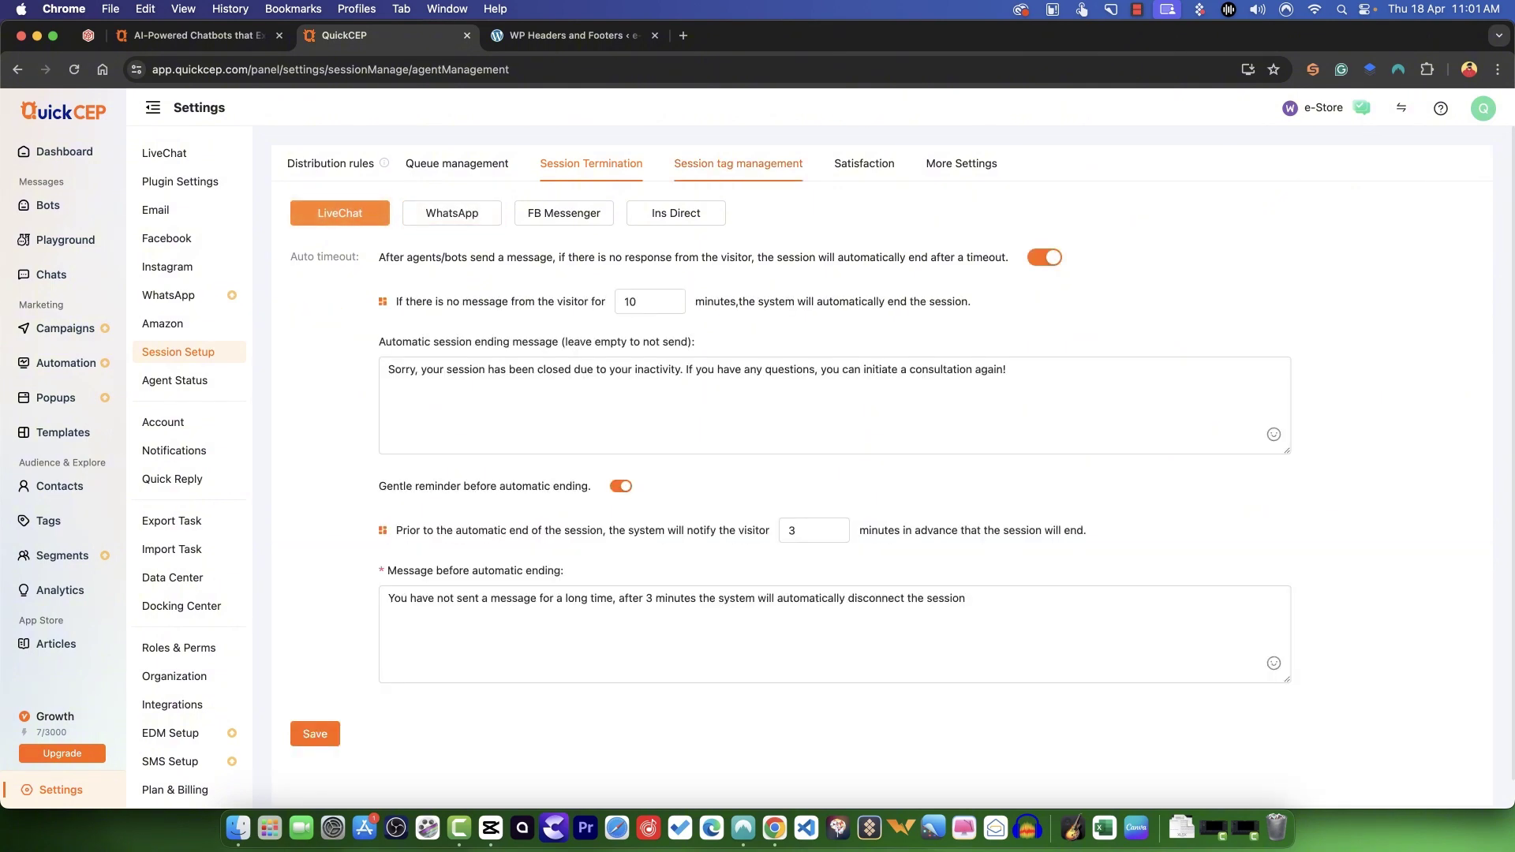
Examine the session tag management, the satisfaction settings and the unit options for the session loss time
click(738, 164)
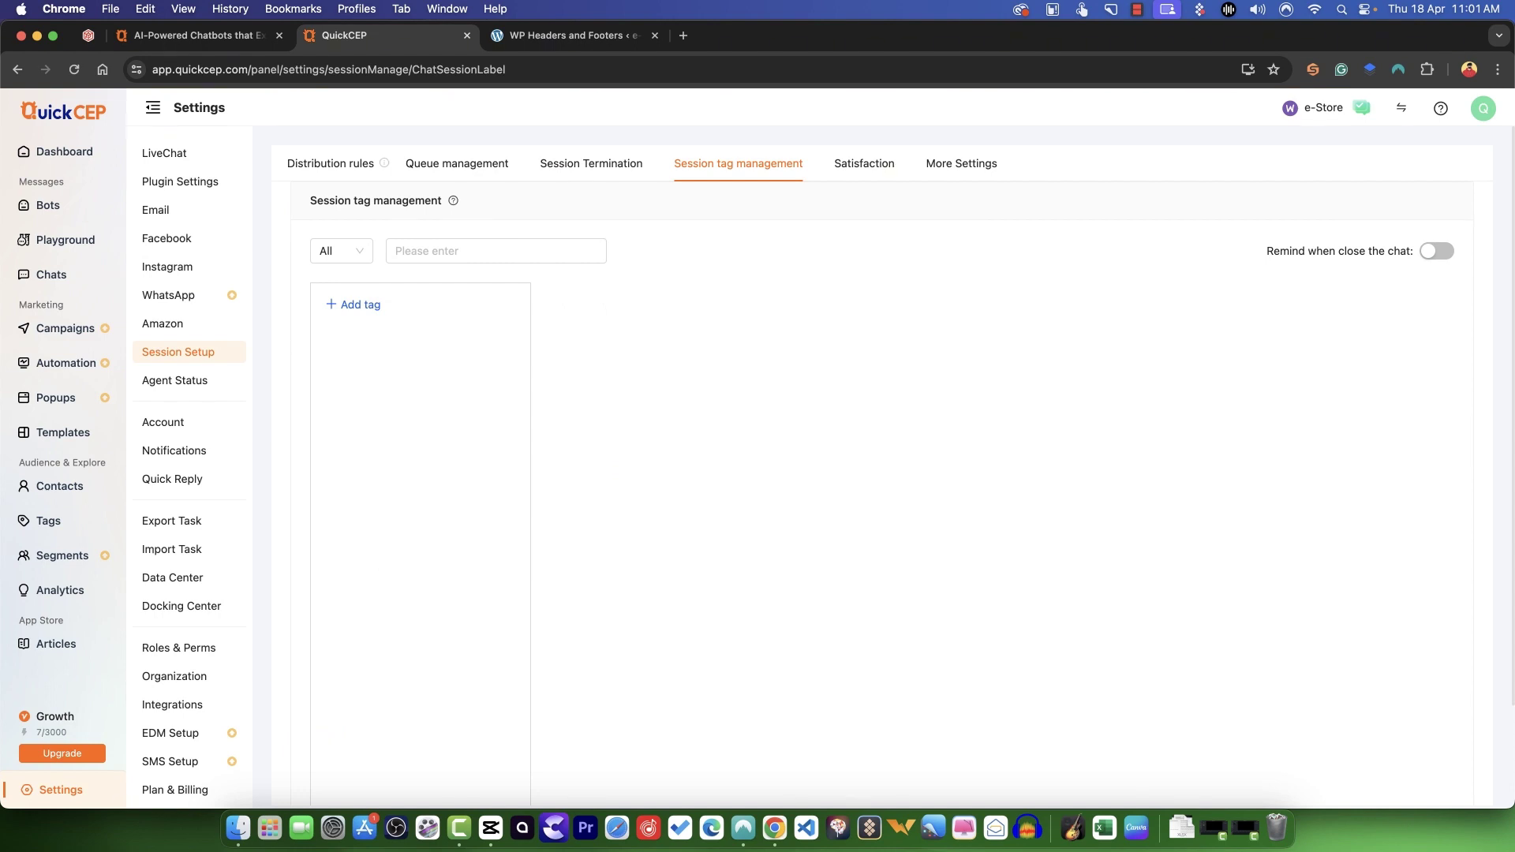
click(354, 305)
click(864, 164)
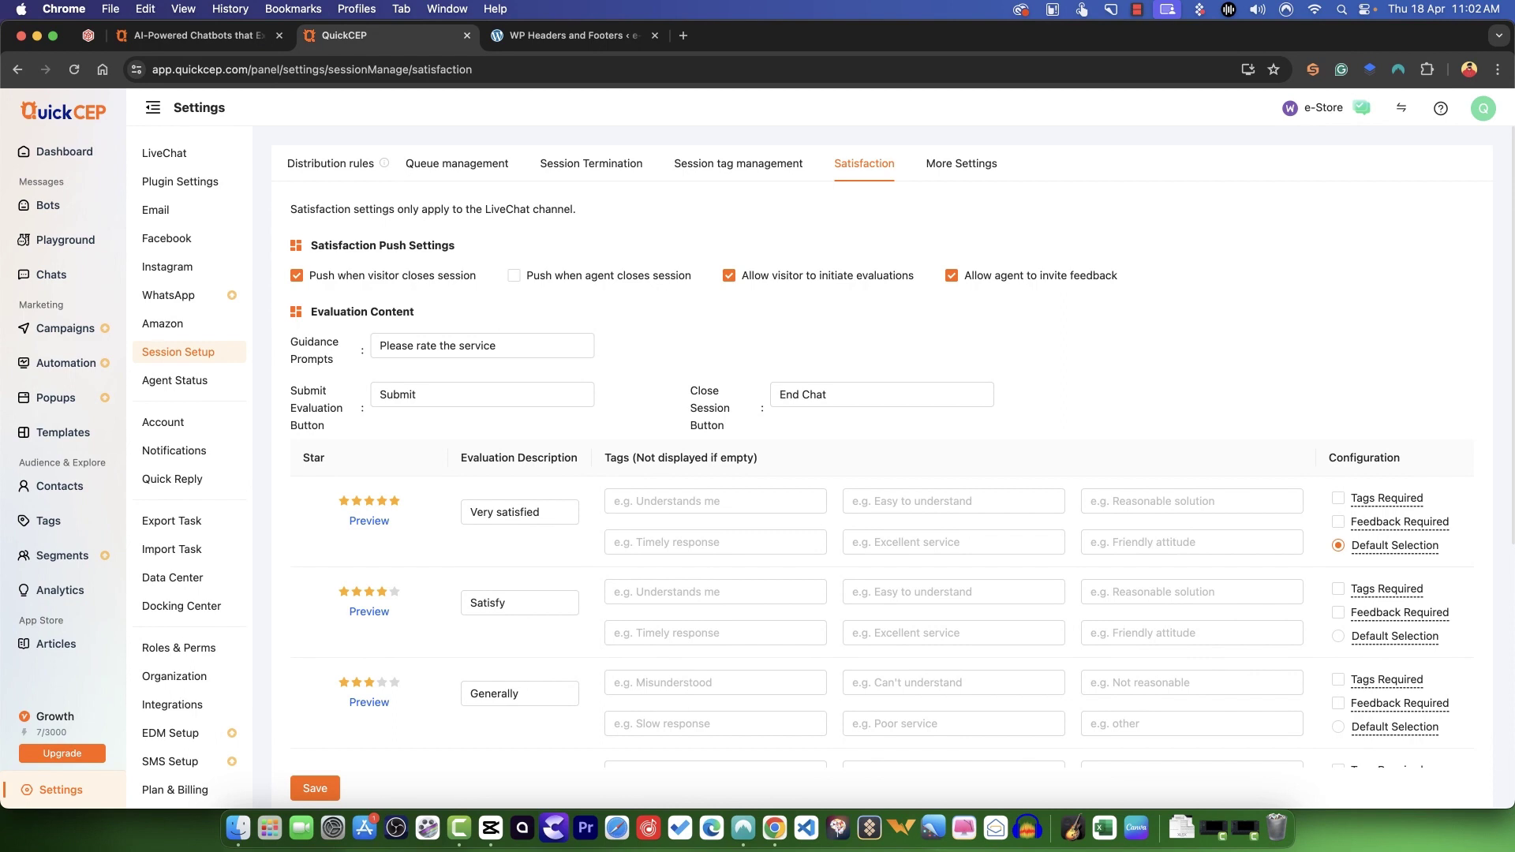
click(961, 164)
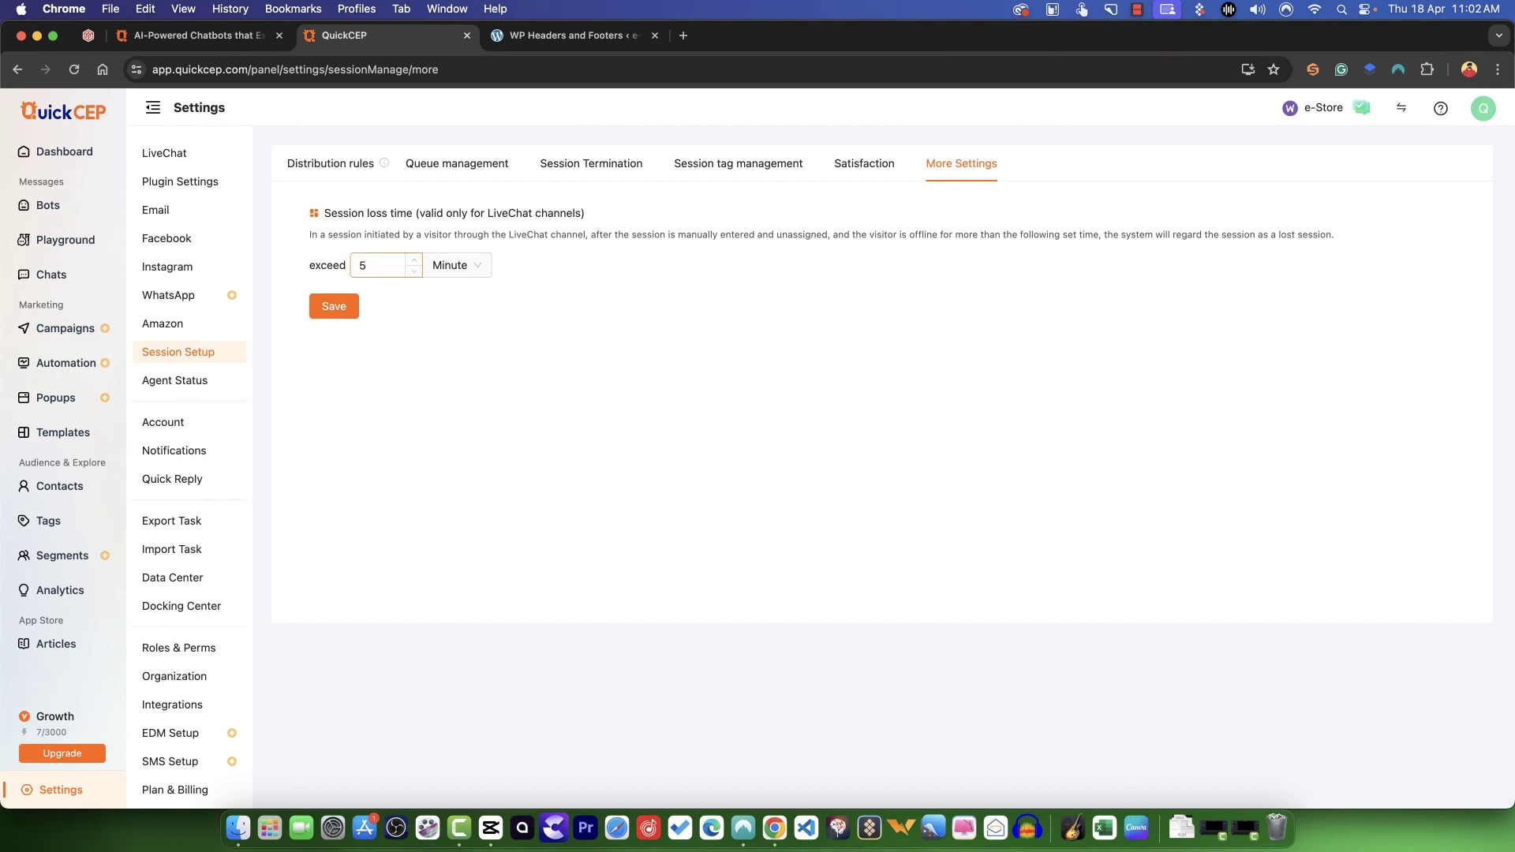
click(456, 265)
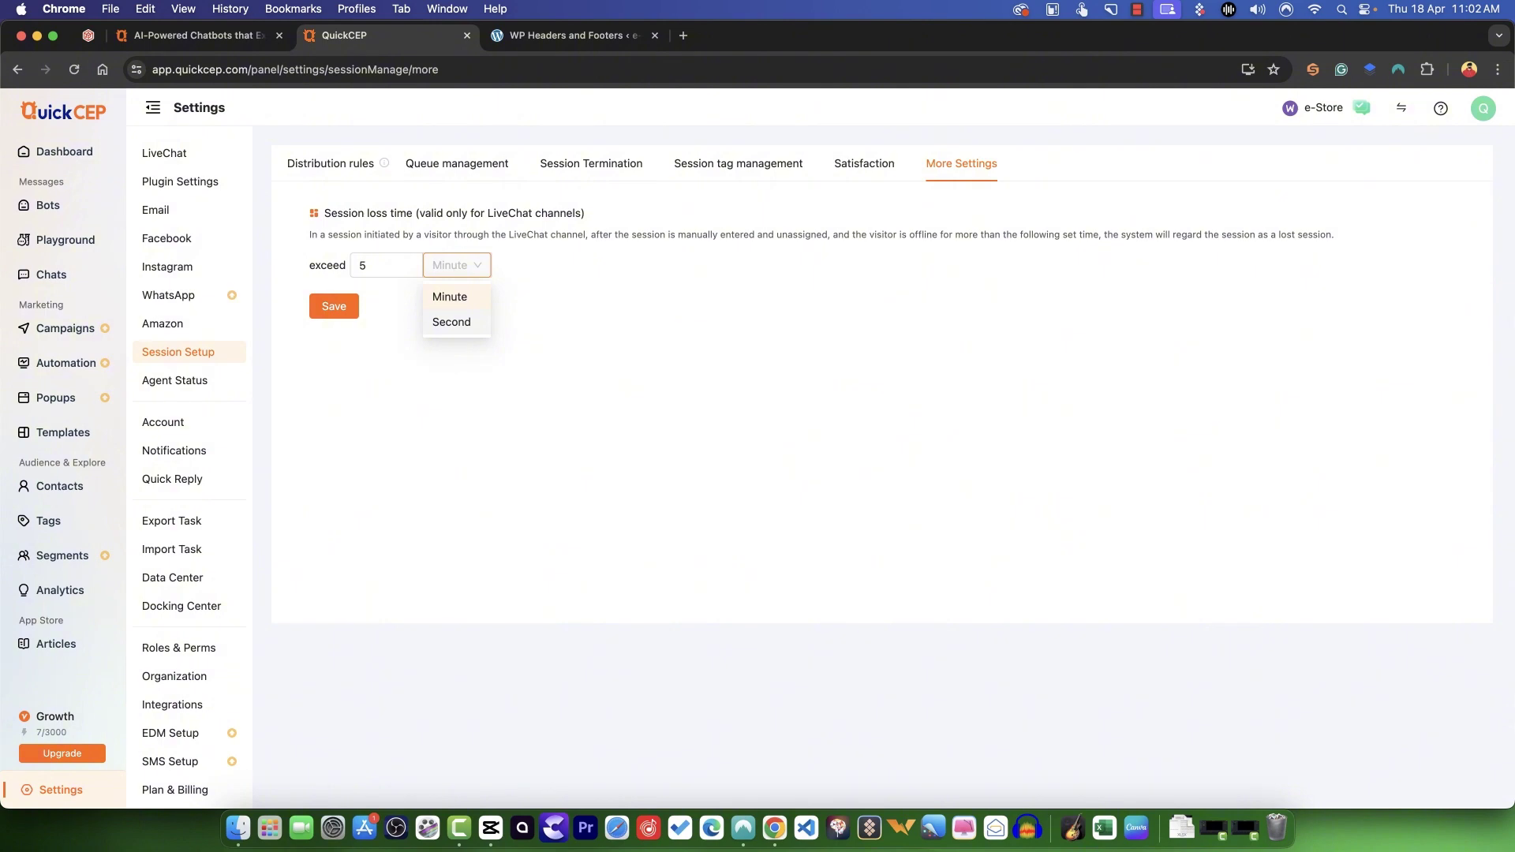
Open Agent Status, view the form for adding an agent status and cancel it
click(175, 381)
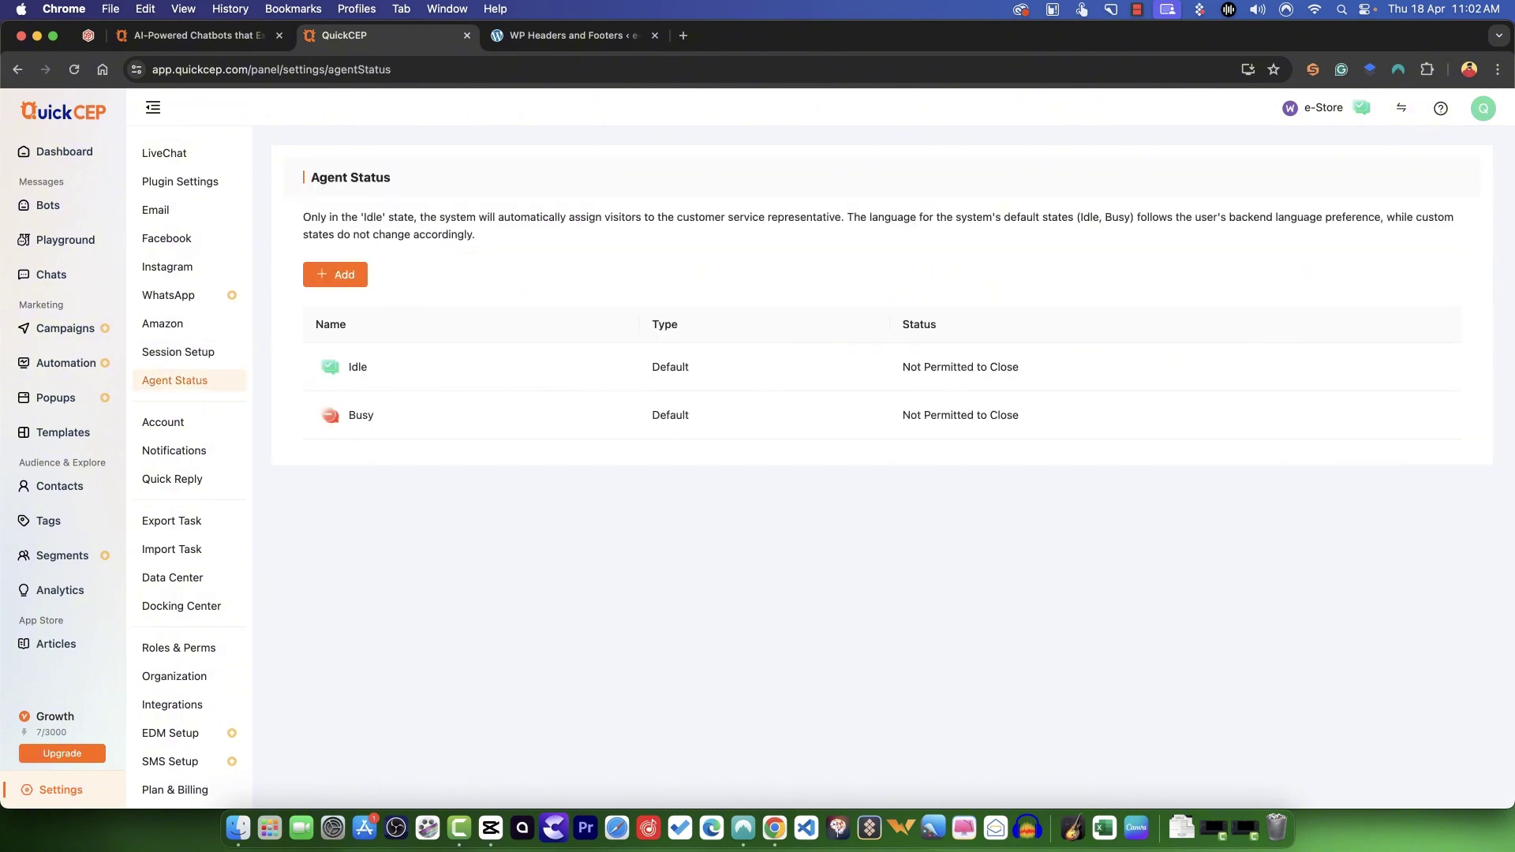
click(335, 274)
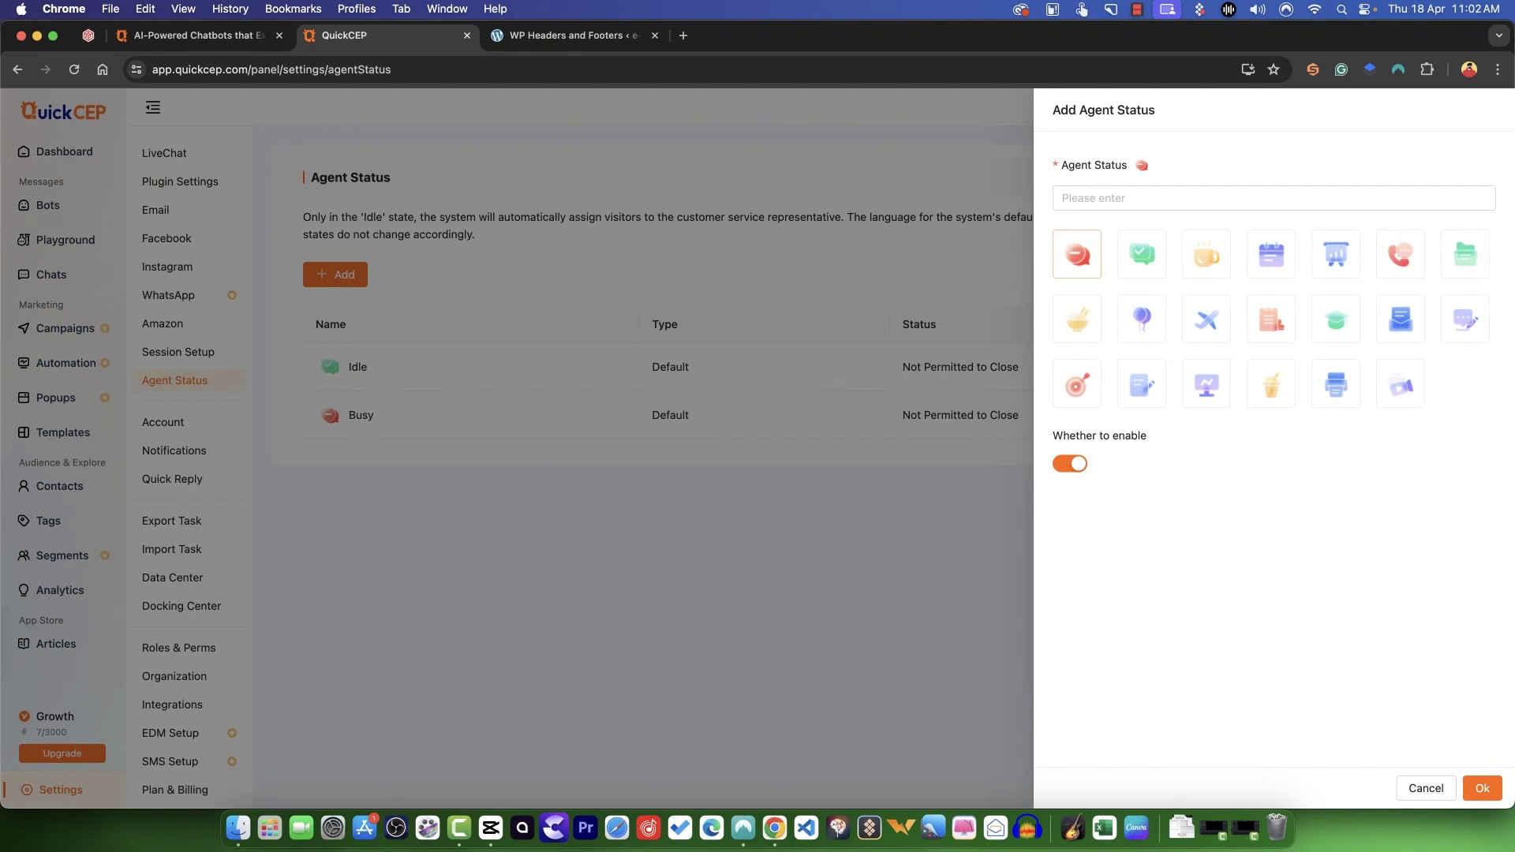
click(1425, 788)
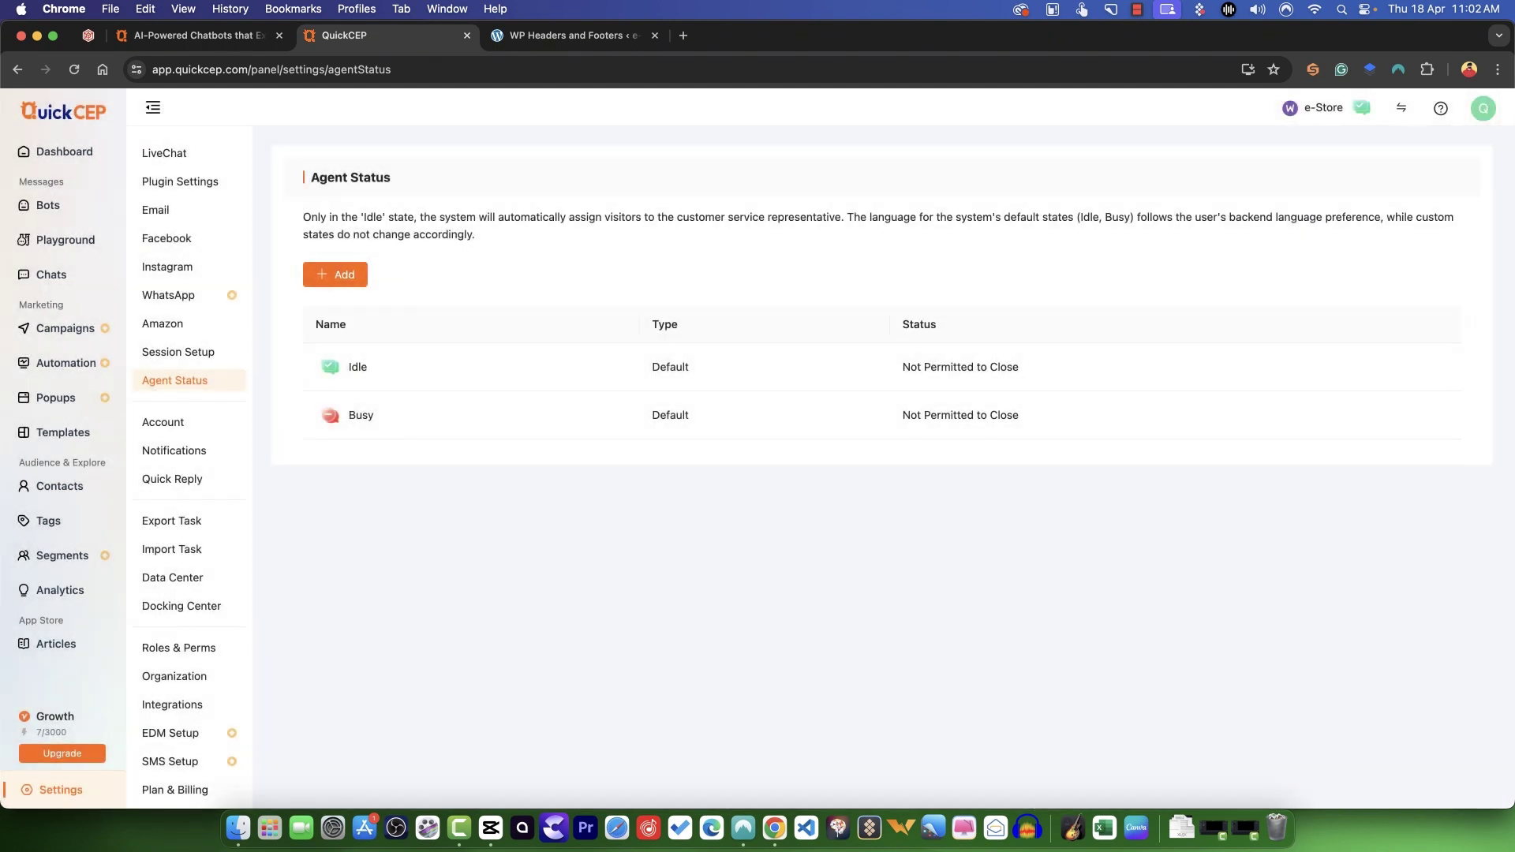